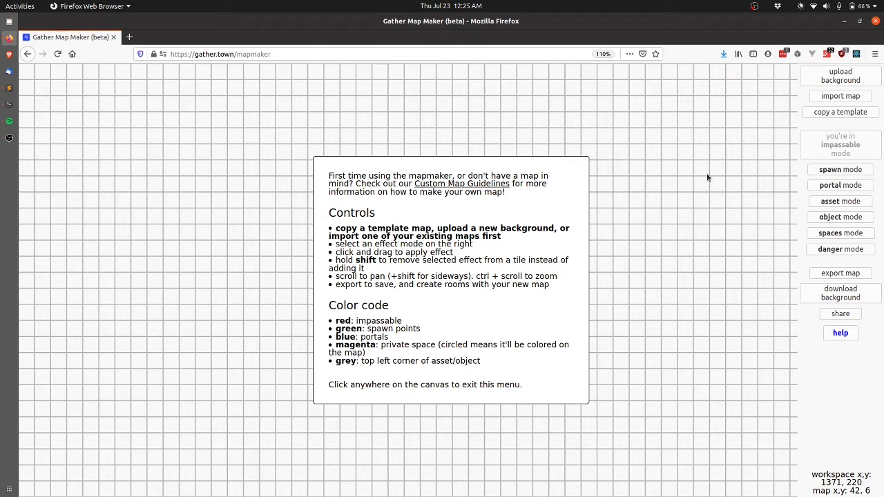
Copy the conference-social-big template under the name my-conf and close the notice about the copy
click(707, 177)
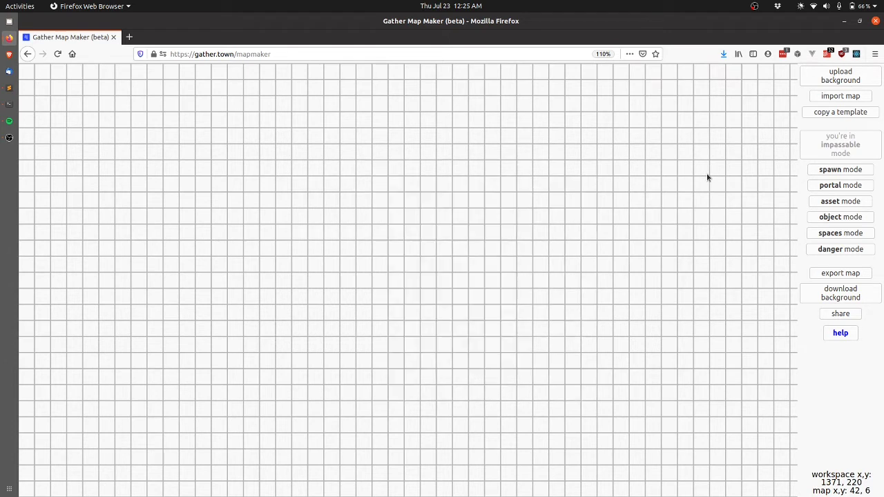
click(853, 113)
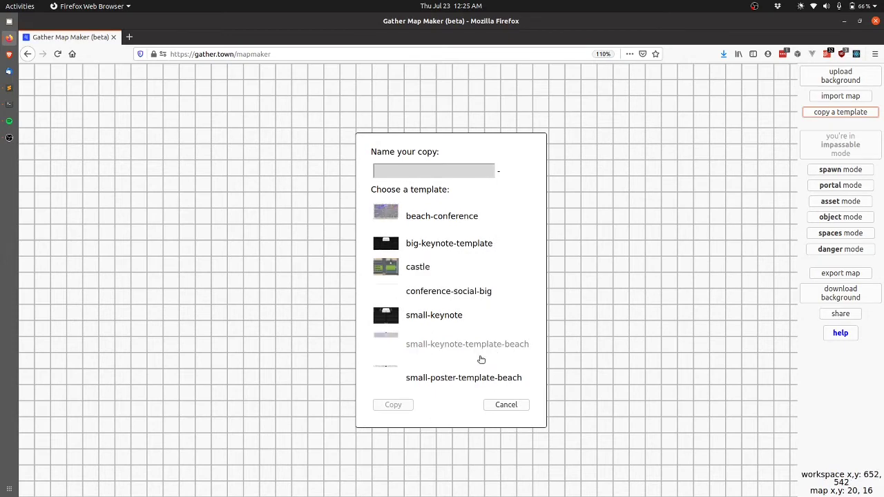
click(445, 293)
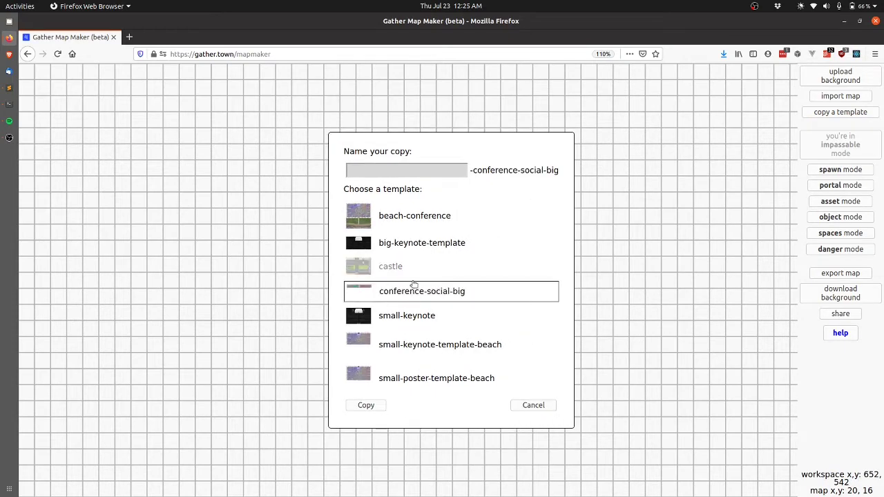
click(376, 169)
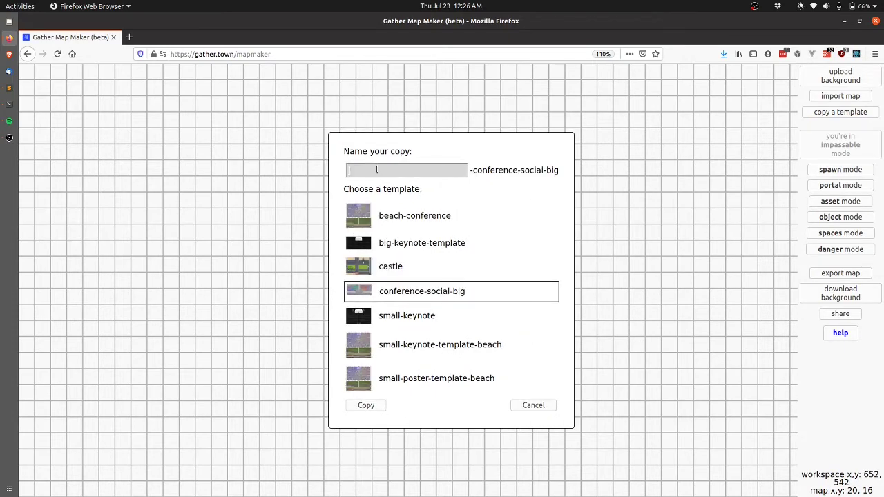
text(my-conf)
click(365, 405)
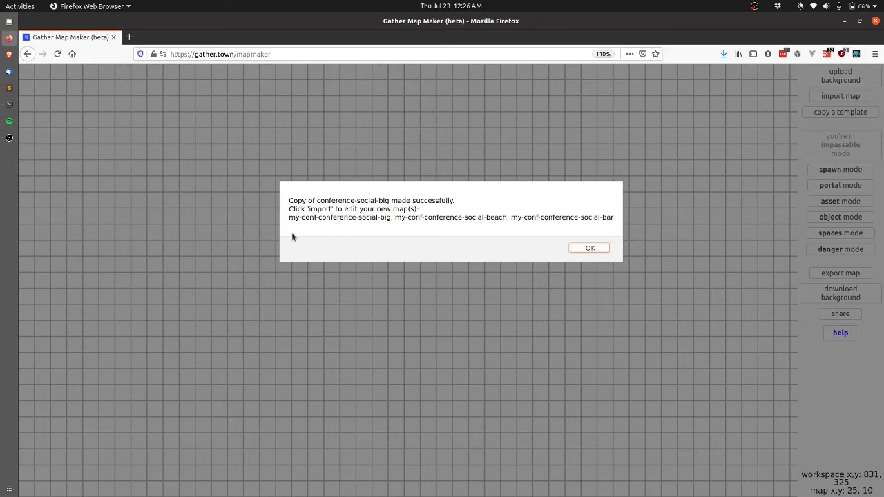
click(591, 249)
Open the Gather homepage in a new browser tab and start creating a space
key(ctrl+t)
text(ga)
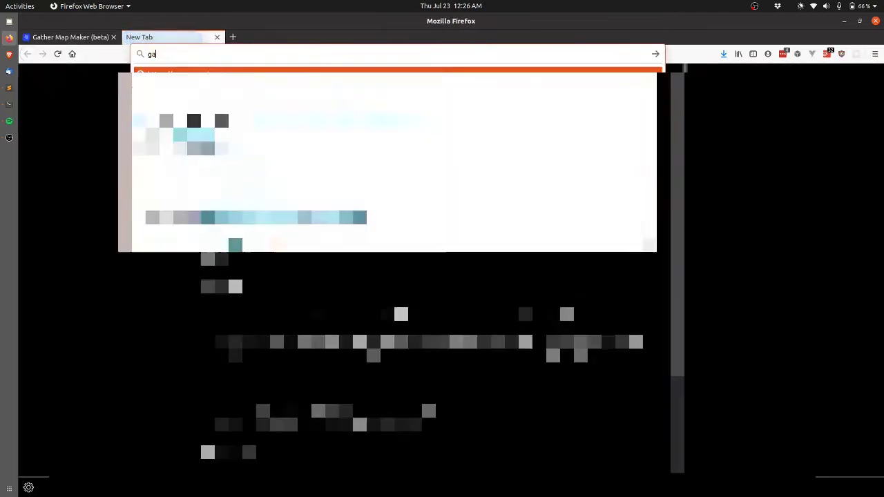
key(Return)
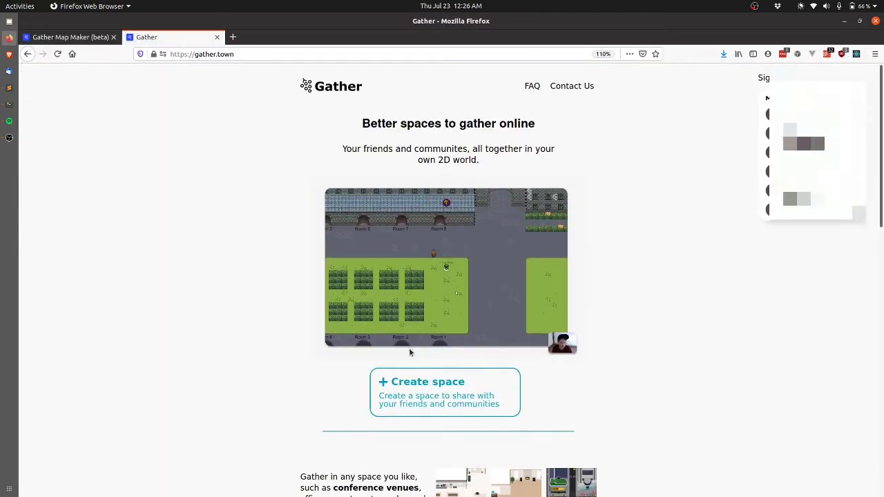
click(460, 396)
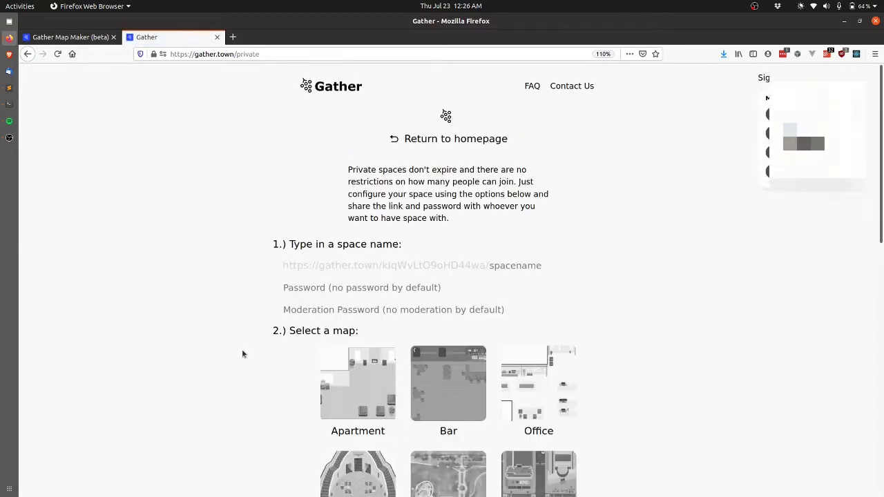
Name the new space my-conf-test
scroll(225, 373, down, 1)
scroll(225, 373, down, 3)
scroll(225, 369, up, 2)
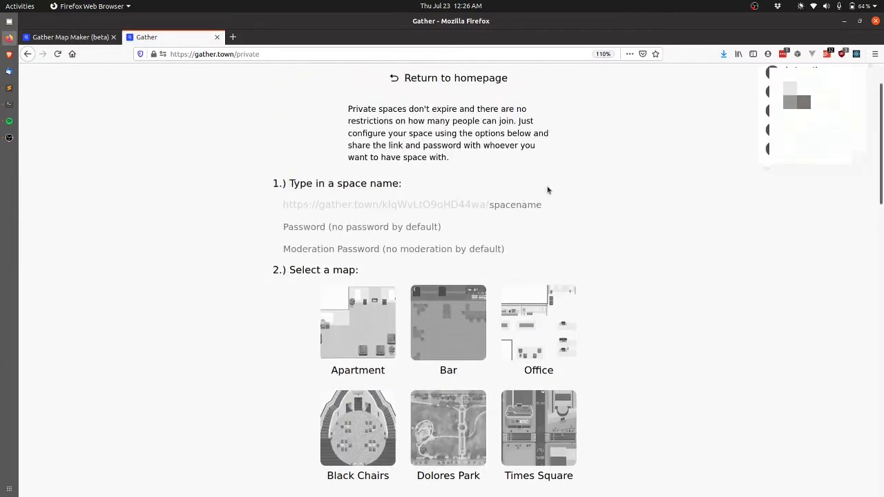
click(501, 204)
text(my-conf-test)
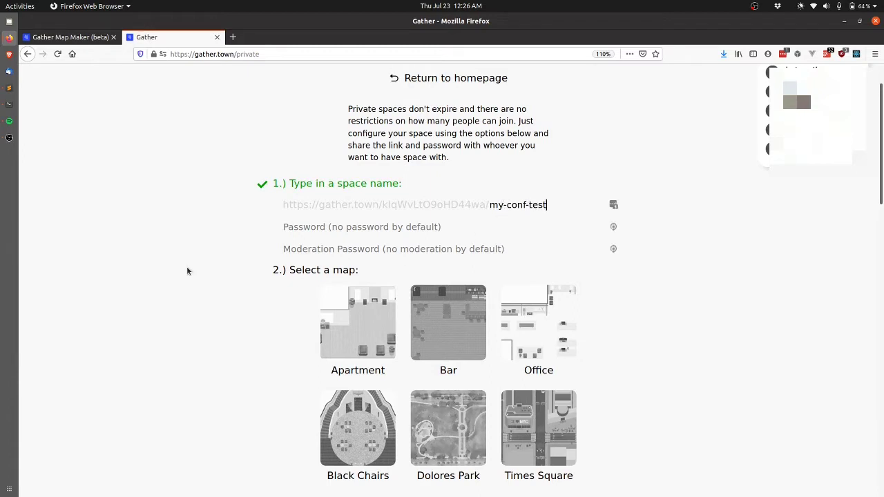
Create the space from the custom map my-conf-conference-social-big and join it with the participant's name
scroll(187, 271, down, 8)
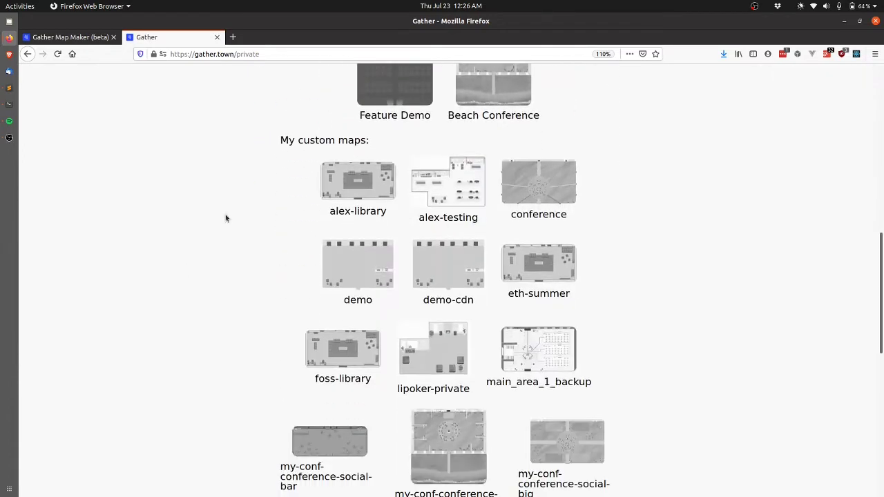
scroll(281, 332, down, 2)
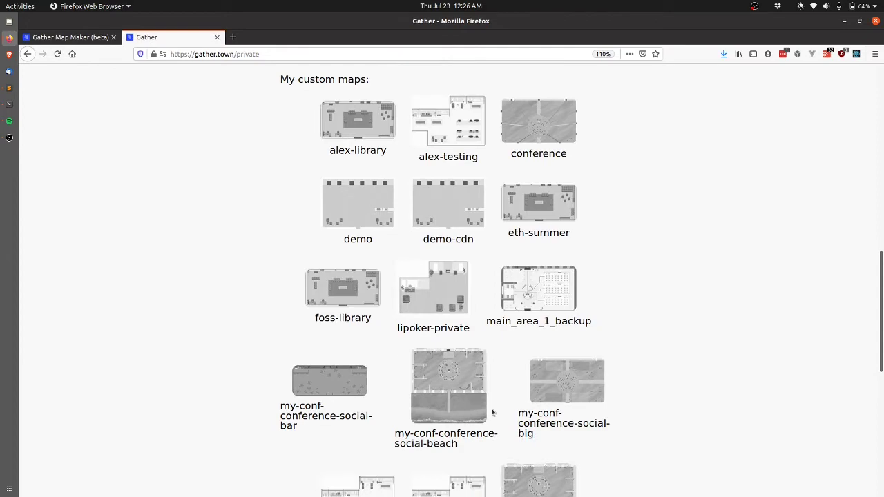
click(547, 389)
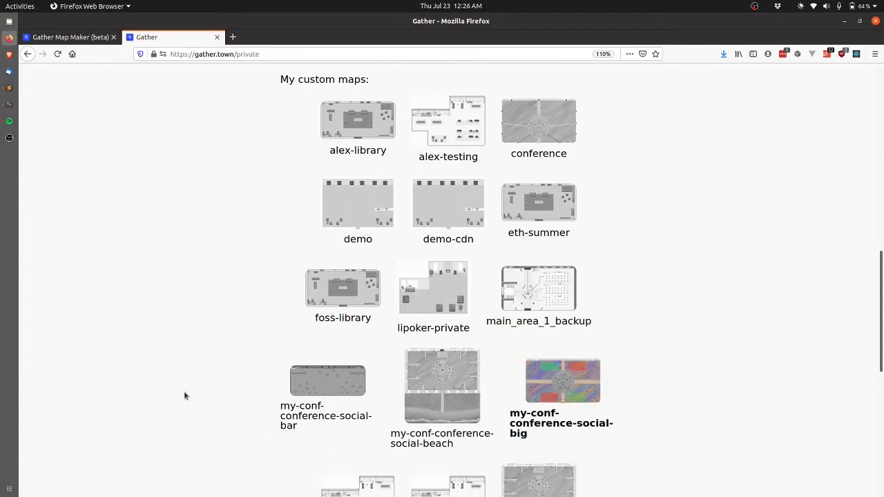
scroll(184, 393, down, 10)
click(448, 393)
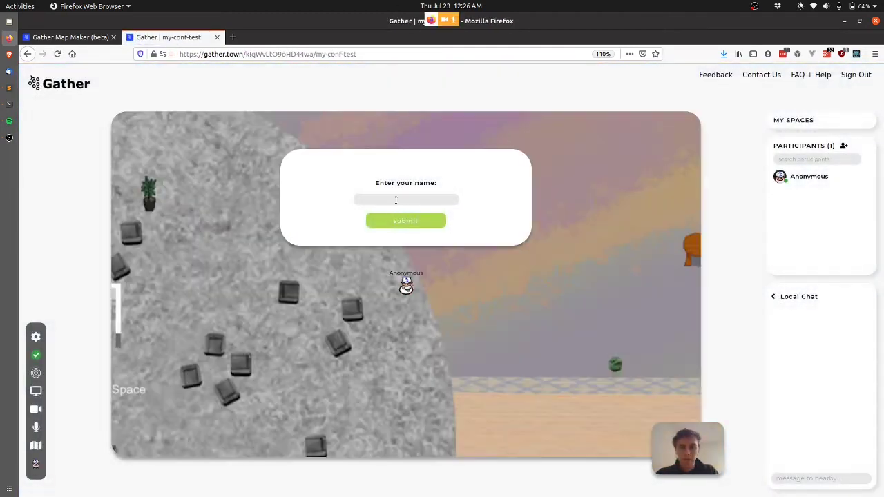
text(Nate)
click(399, 221)
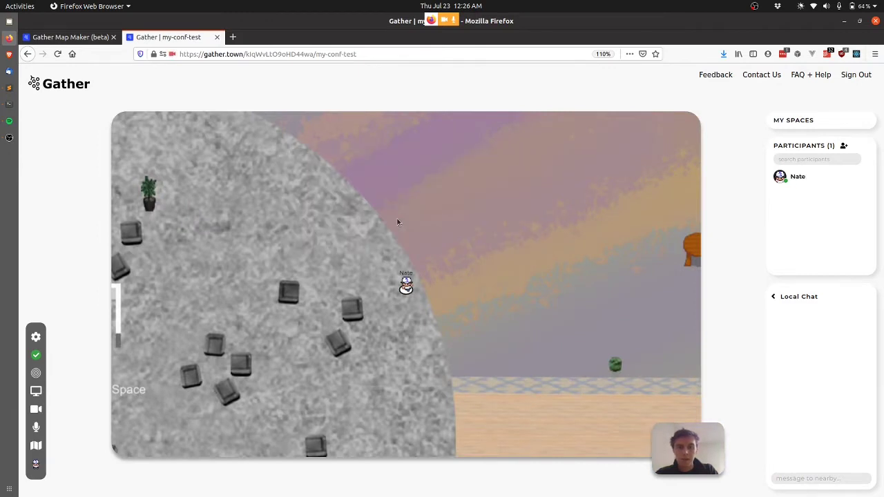
Walk the avatar towards Discussion Area B and view the mini map of this area
key(Up)
key(Up)
key(Up)
key(Left)
key(Left)
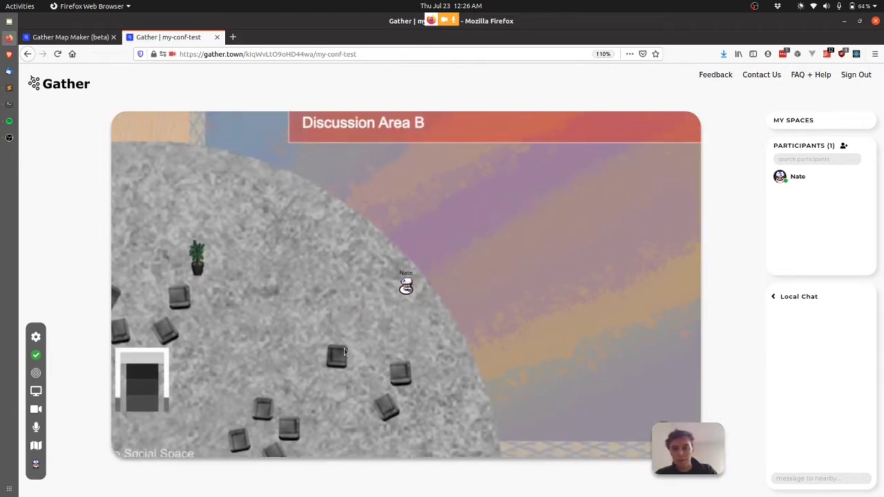
click(37, 445)
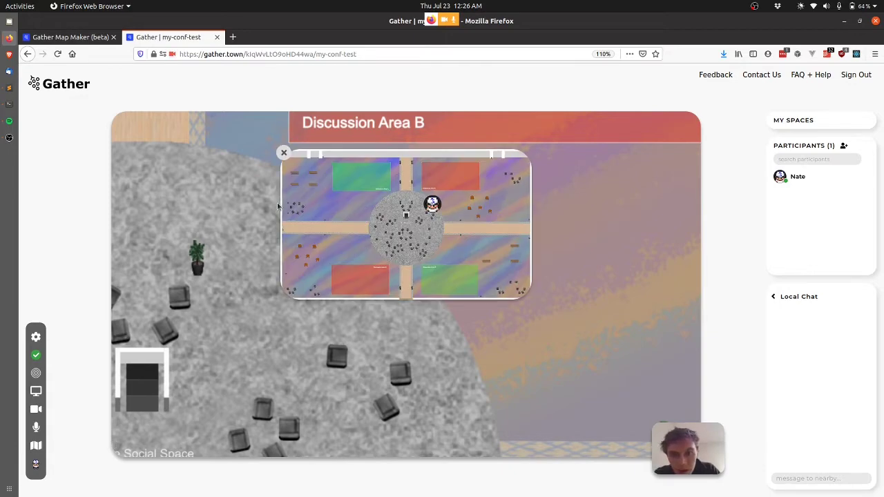
click(283, 152)
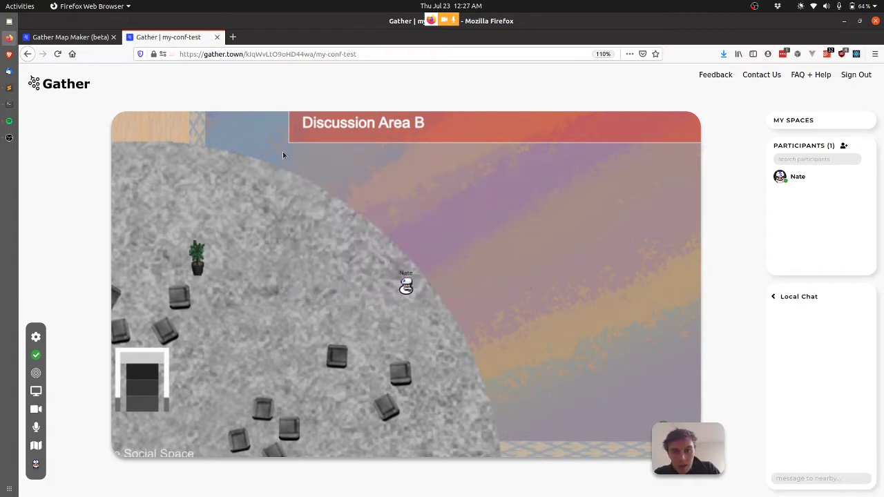
Take the staircase by More Social Space to the conference area and view that area's mini map
key(Down)
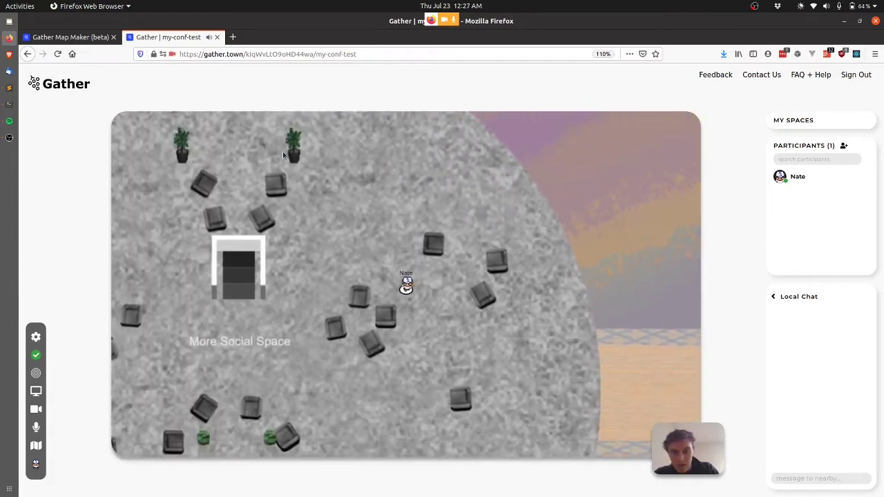
key(Left)
key(Down)
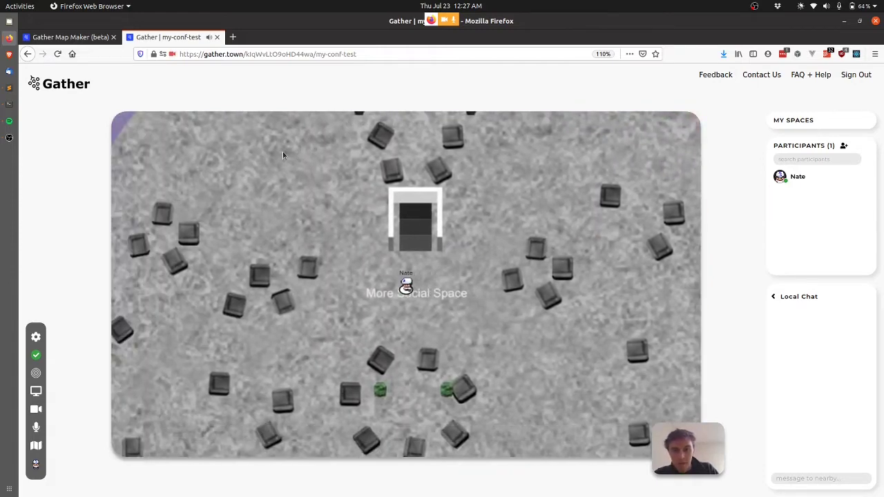
key(Up)
key(Up)
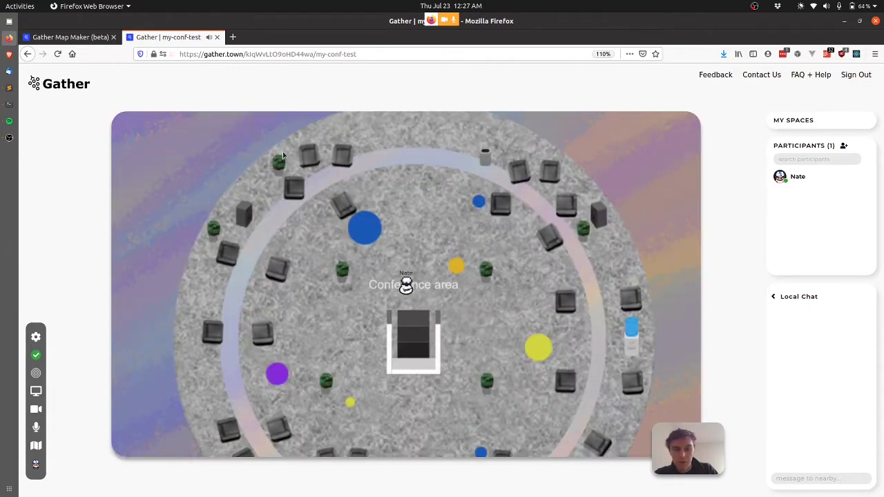
key(Up)
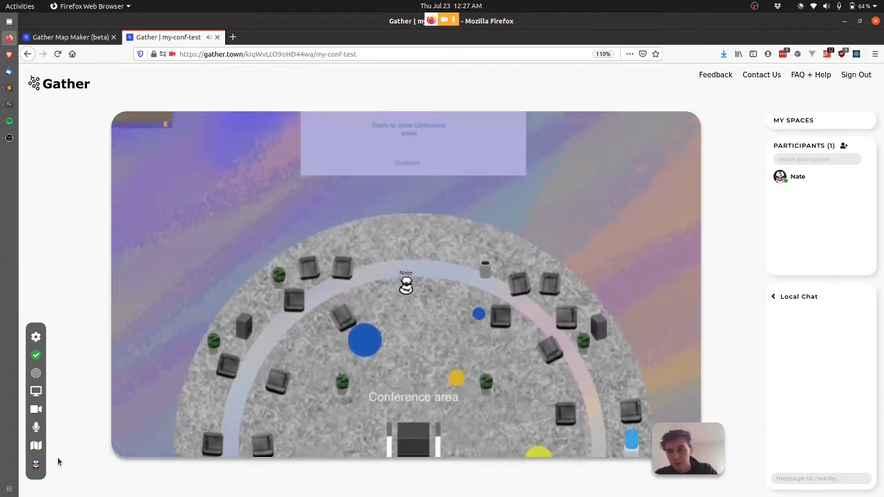
click(36, 446)
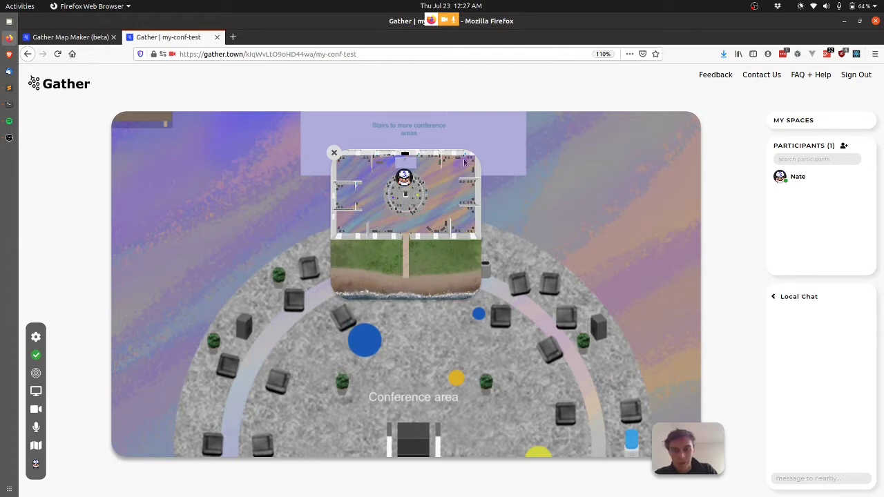
click(334, 151)
Walk the avatar north past the You are here sign and through the doorway labelled BAR
key(Up)
key(Up)
key(Up)
key(Up)
key(Up)
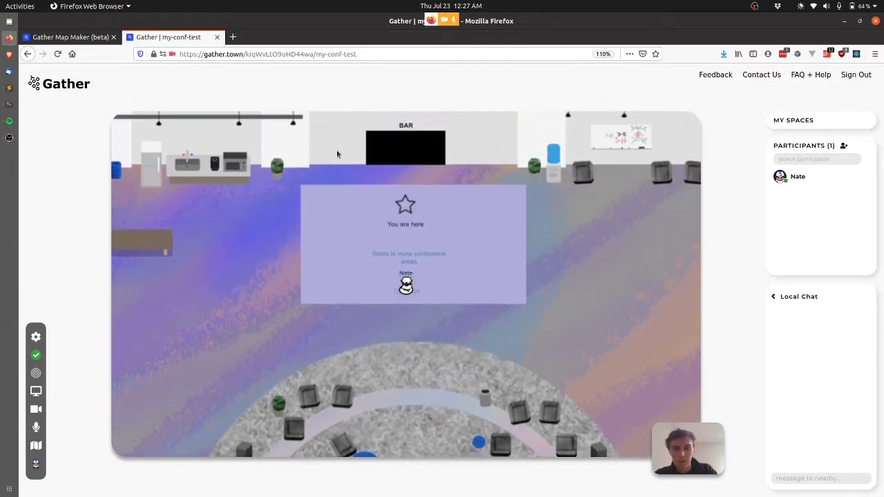
key(Up)
key(Up)
key(Up)
key(Up)
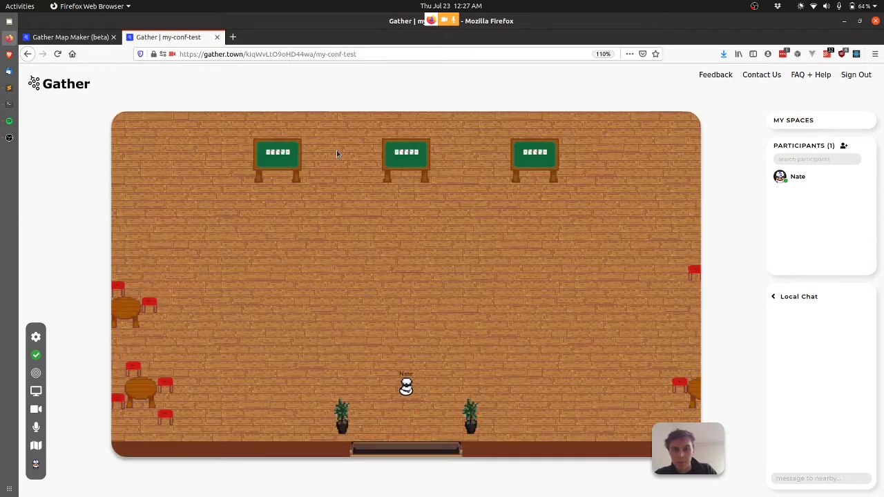
Walk north through the bar, past the green card tables, to the round tables near the bookshelves
key(Up)
key(Up)
key(Up)
key(Up)
key(Up)
key(Up)
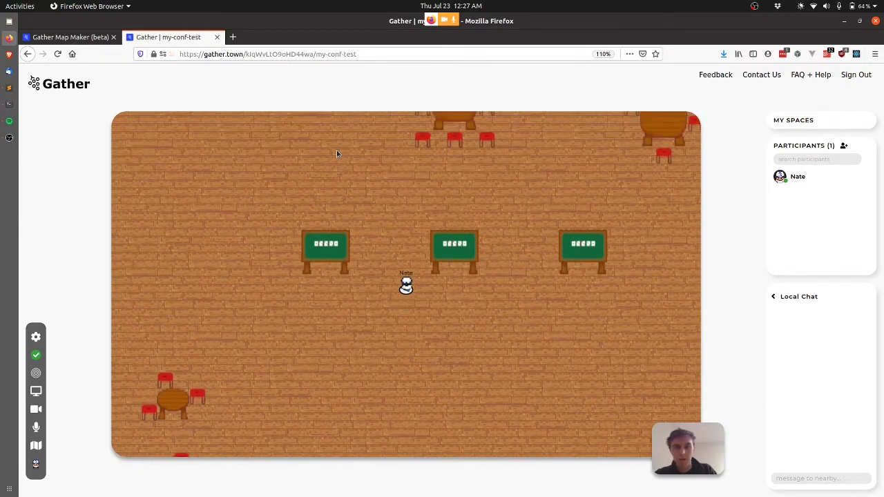
key(Up)
key(Up)
key(Up)
key(Up)
key(Up)
key(Up)
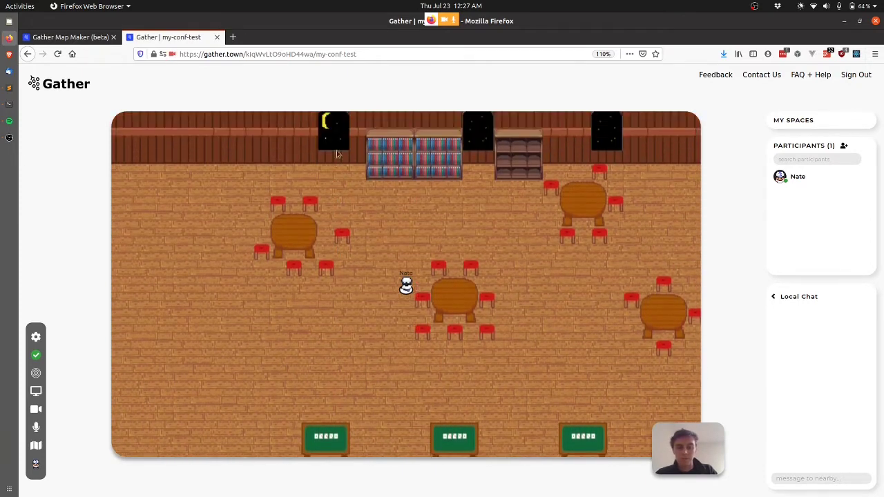
Walk east between the round tables towards the bar counter
key(Right)
key(Right)
key(Right)
key(Right)
key(Down)
key(Down)
key(Right)
key(Right)
key(Right)
key(Right)
key(Right)
key(Right)
key(Right)
key(Right)
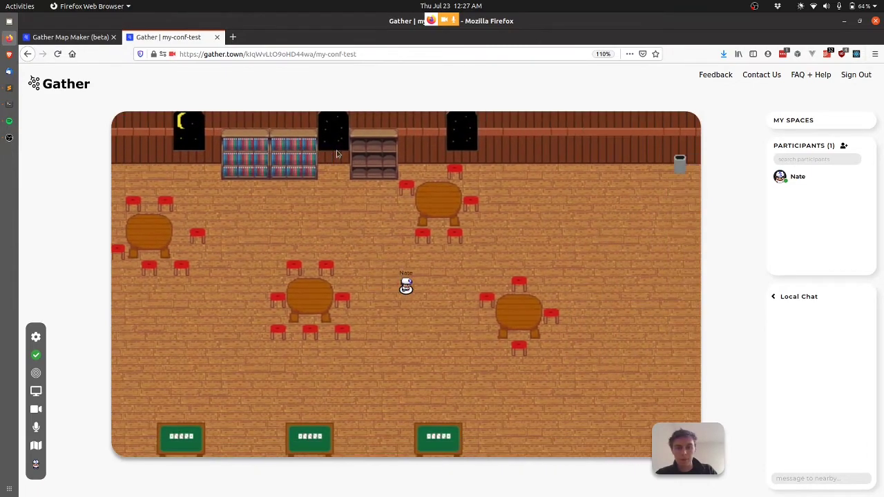
key(Up)
key(Right)
key(Right)
key(Right)
key(Right)
key(Right)
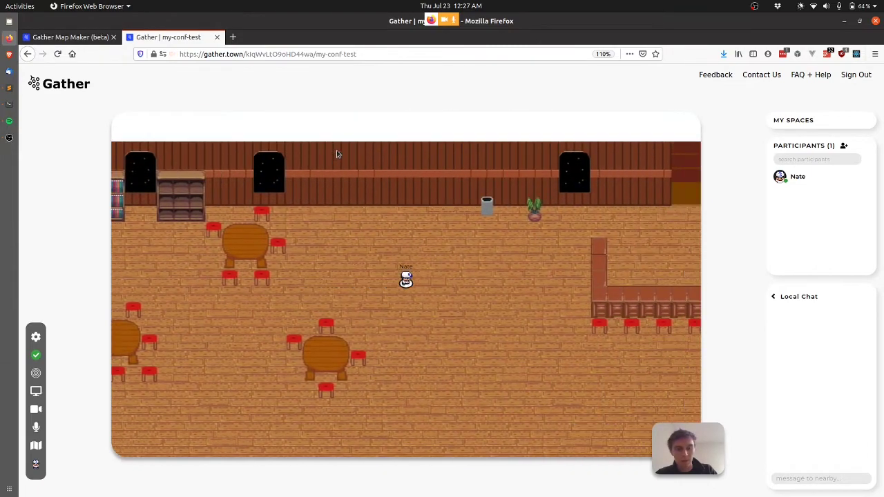
key(Right)
key(Right)
Walk south from the bar counter to the open floor east of the green card tables
key(Down)
key(Down)
key(Down)
key(Down)
key(Down)
key(Down)
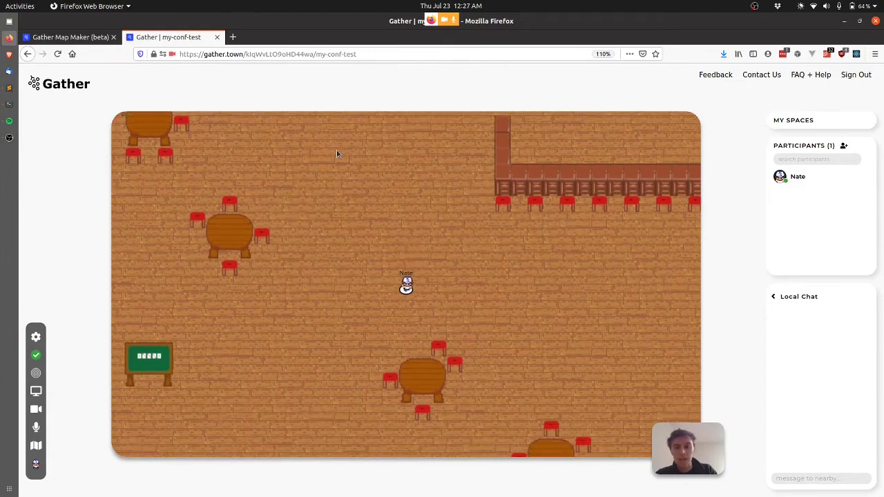
key(Left)
key(Left)
key(Left)
key(Down)
key(Down)
key(Down)
key(Down)
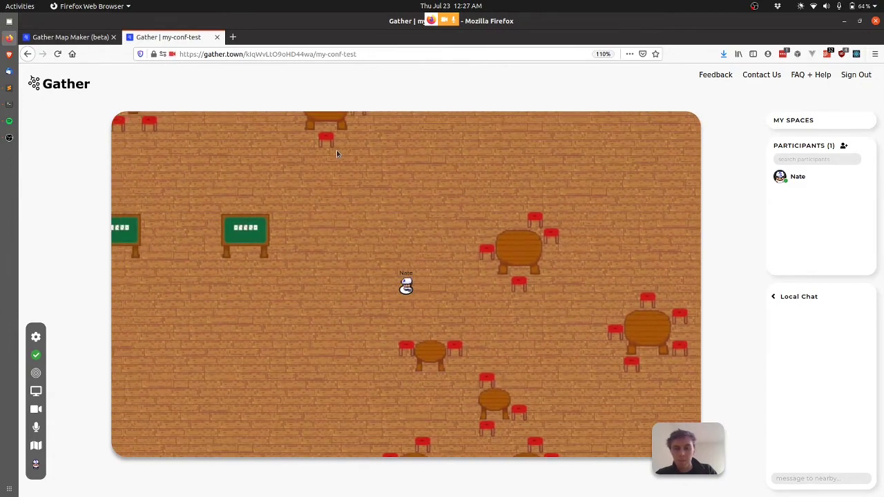
Walk west along the row of green card tables
key(Left)
key(Left)
key(Left)
key(Left)
key(Left)
key(Left)
key(Left)
key(Left)
key(Left)
key(Left)
key(Left)
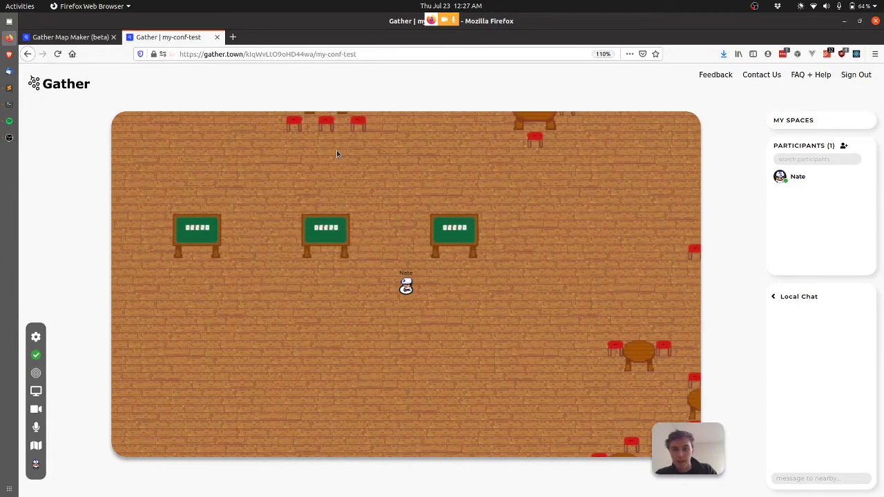
key(Left)
key(Left)
Walk south towards the bar's entrance and back up to the middle card table
key(Down)
key(Down)
key(Down)
key(Down)
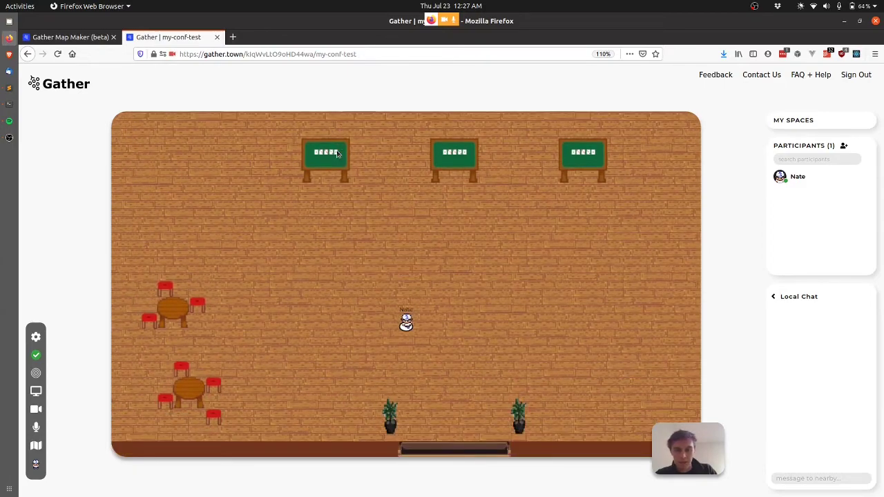
key(Left)
key(Left)
key(Up)
key(Up)
key(Up)
key(Left)
key(Left)
key(Left)
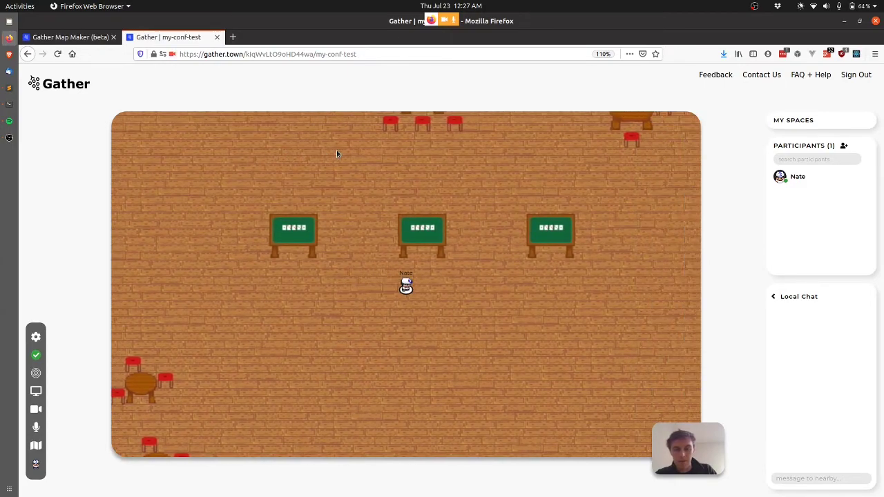
key(Down)
key(Down)
key(Down)
key(Left)
key(Left)
key(Left)
key(Right)
key(Right)
key(Right)
key(Up)
key(Up)
key(Left)
key(Left)
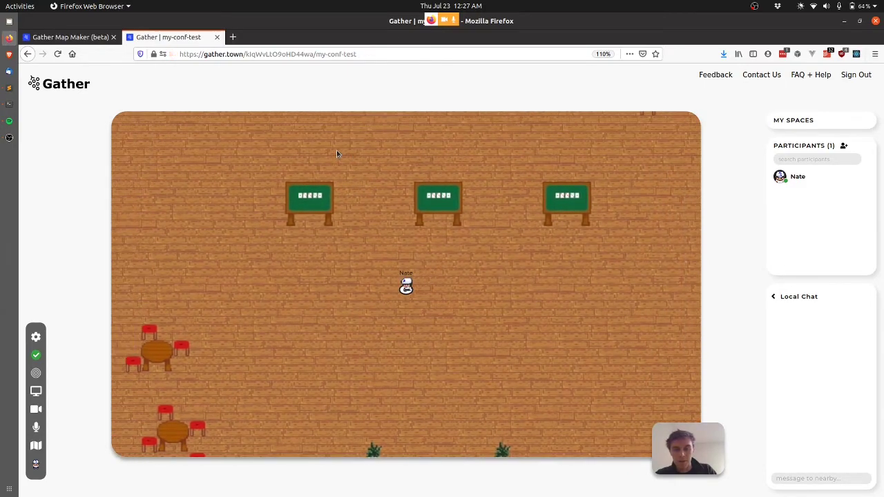
Walk southeast from the middle card table across the open floor of the bar
key(Down)
key(Down)
key(Right)
key(Right)
key(Down)
Switch to the Map Maker and import the existing map my-conf-conference-social-bar from the database
key(ctrl+Tab)
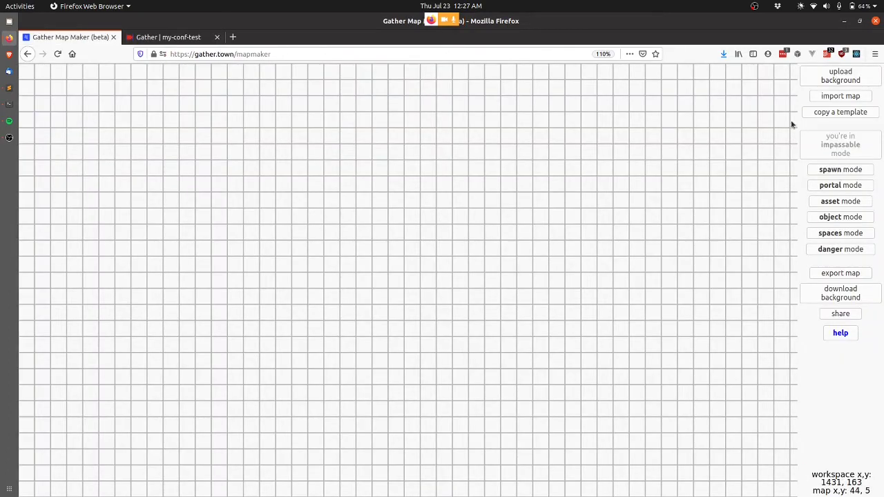
click(855, 98)
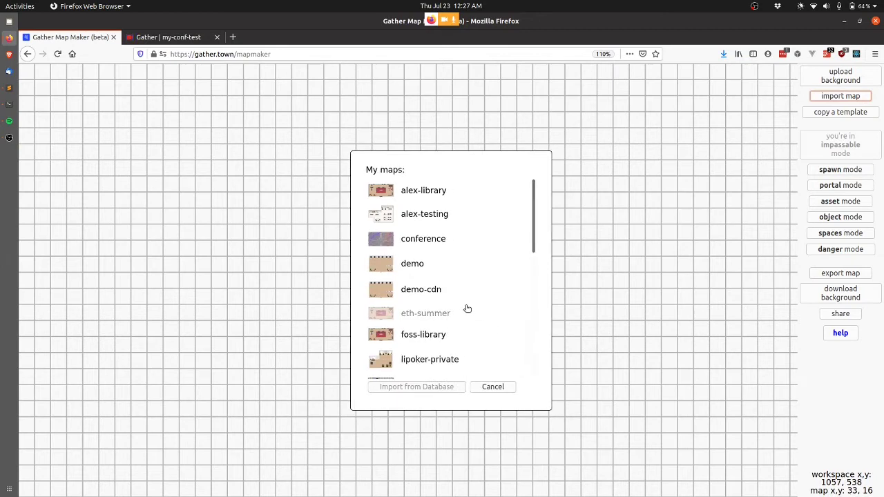
scroll(466, 308, down, 5)
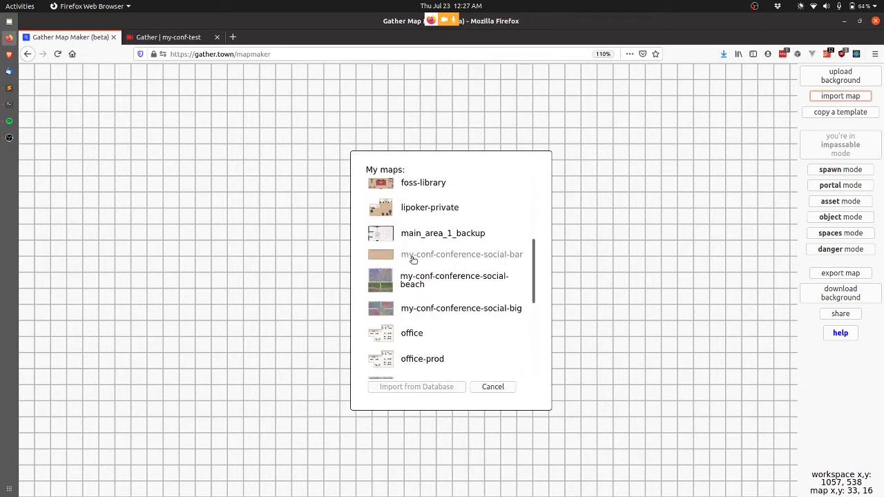
click(412, 258)
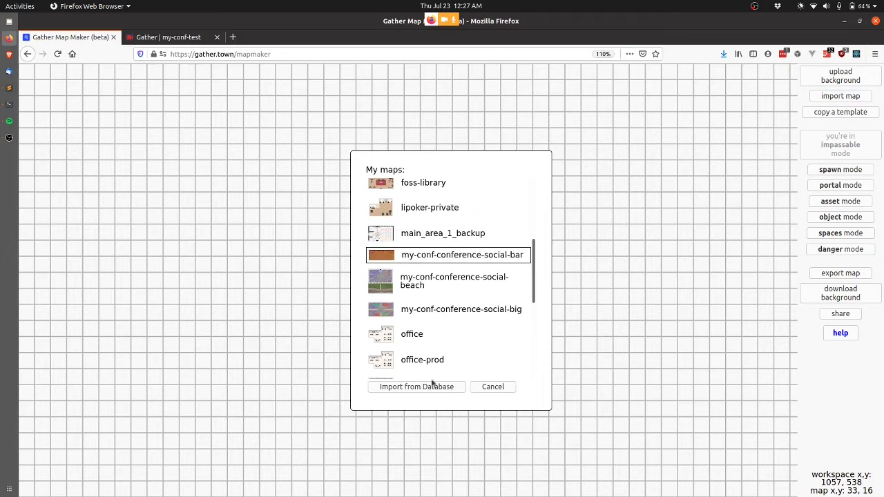
click(429, 388)
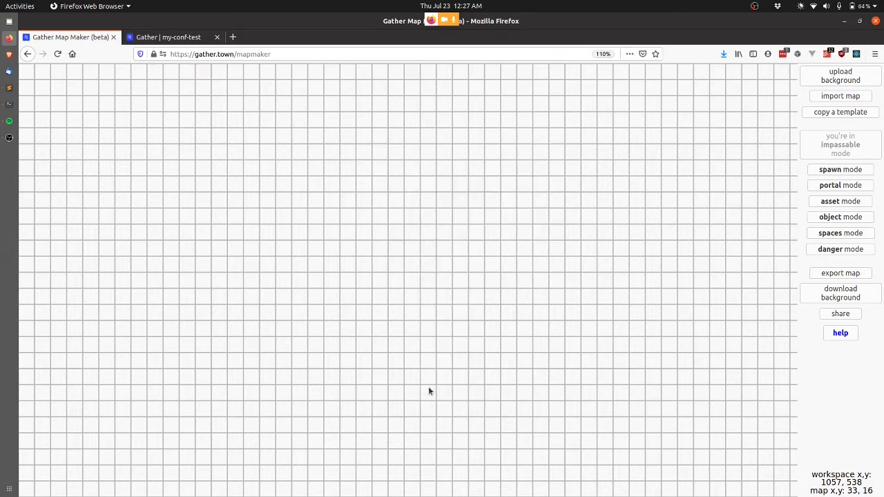
Examine the overall layout of the bar map with its impassable tiles, numbered seats, spawn tiles and entrance
scroll(532, 335, down, 5)
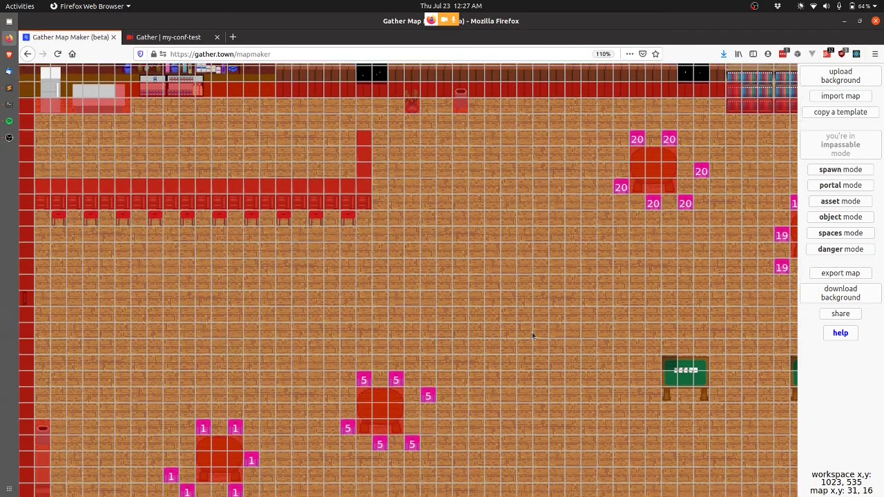
scroll(532, 335, down, 10)
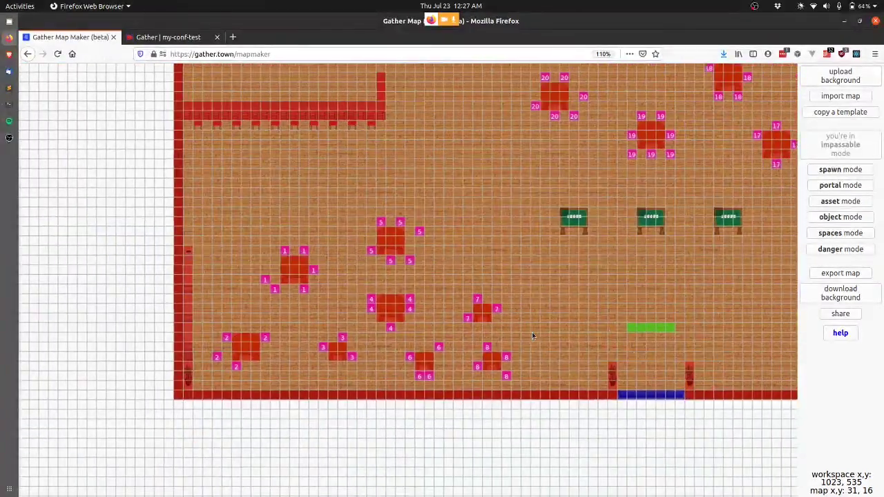
scroll(532, 336, up, 10)
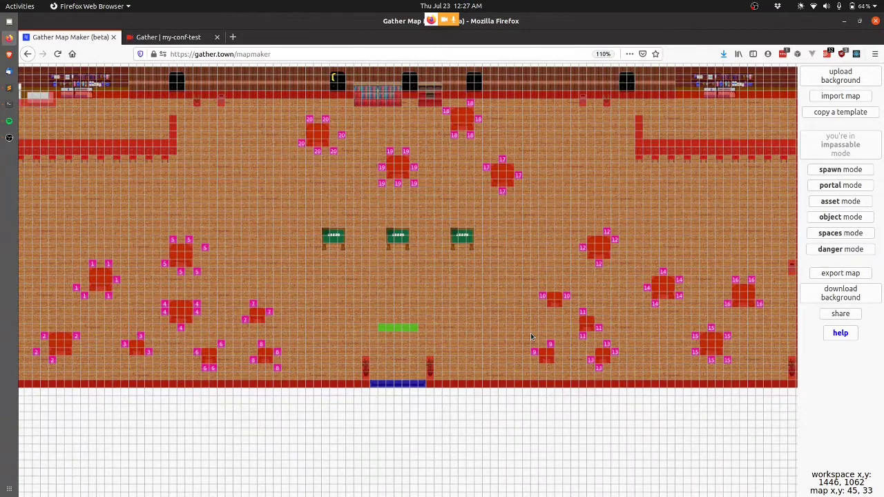
scroll(532, 337, left, 3)
scroll(531, 336, right, 2)
scroll(532, 336, up, 1)
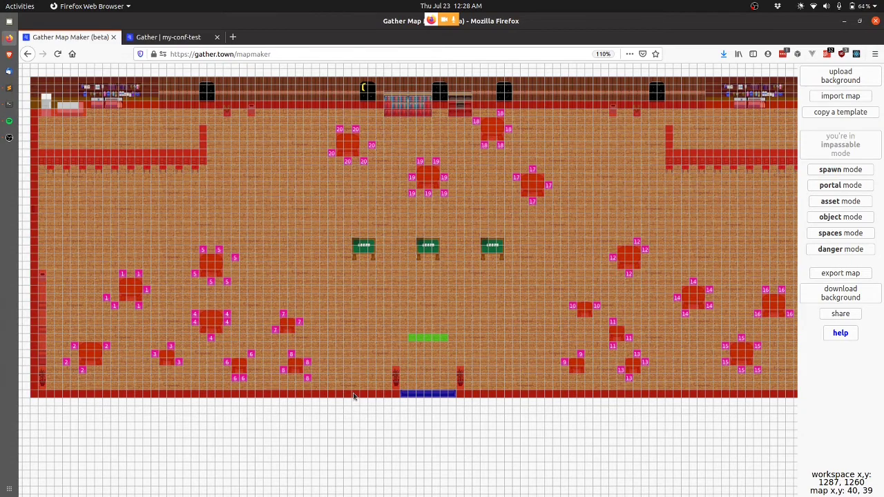
Remove the impassable marking from the four tiles of the small table surrounded by the number 7 seats
scroll(353, 395, up, 5)
scroll(353, 395, left, 3)
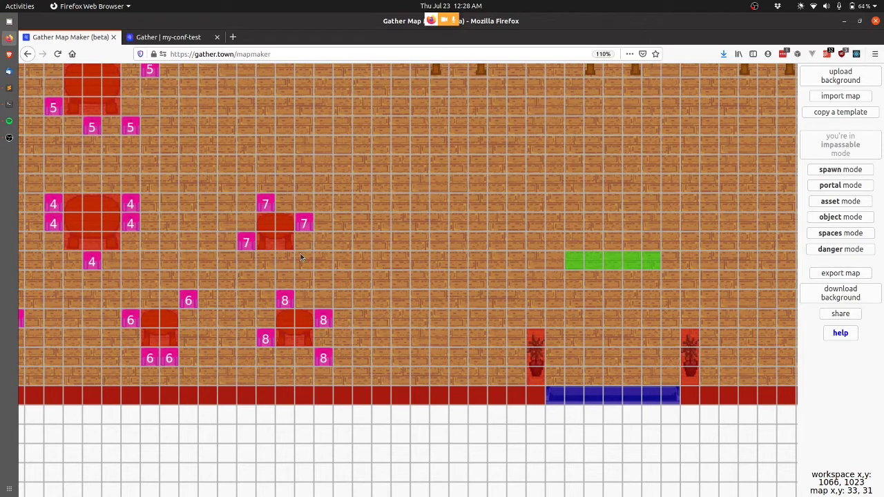
click(285, 242)
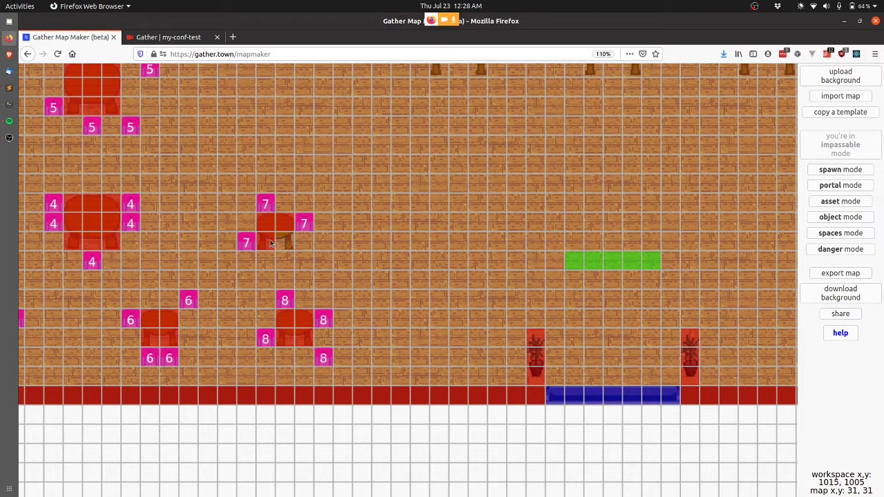
click(270, 243)
click(267, 231)
click(281, 230)
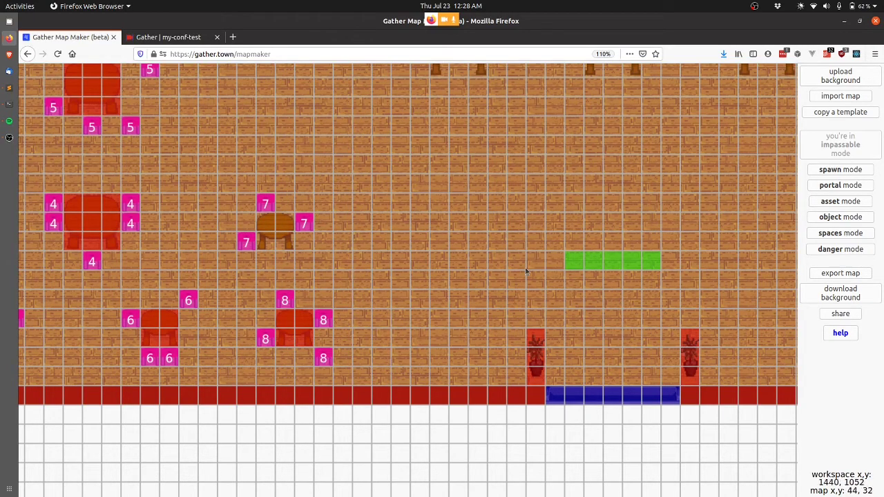
Extend the green spawn strip above the bar's entrance by two tiles at each end
scroll(447, 199, up, 3)
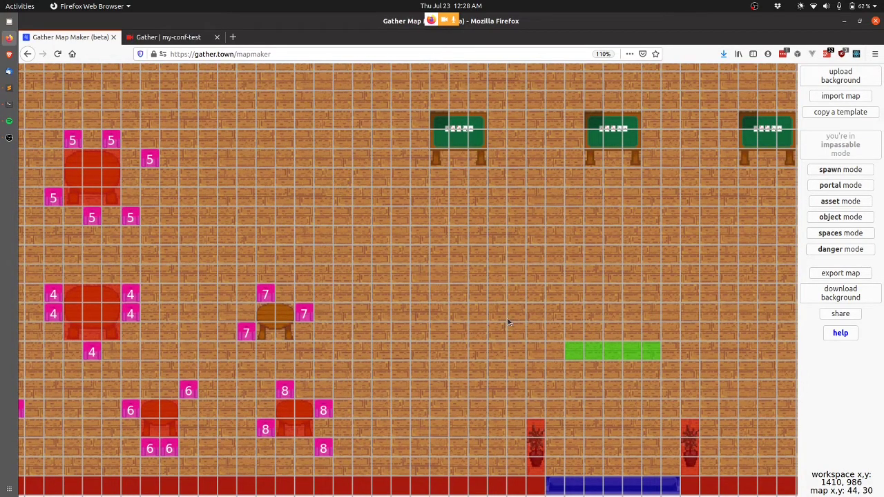
scroll(509, 321, right, 1)
scroll(508, 321, left, 5)
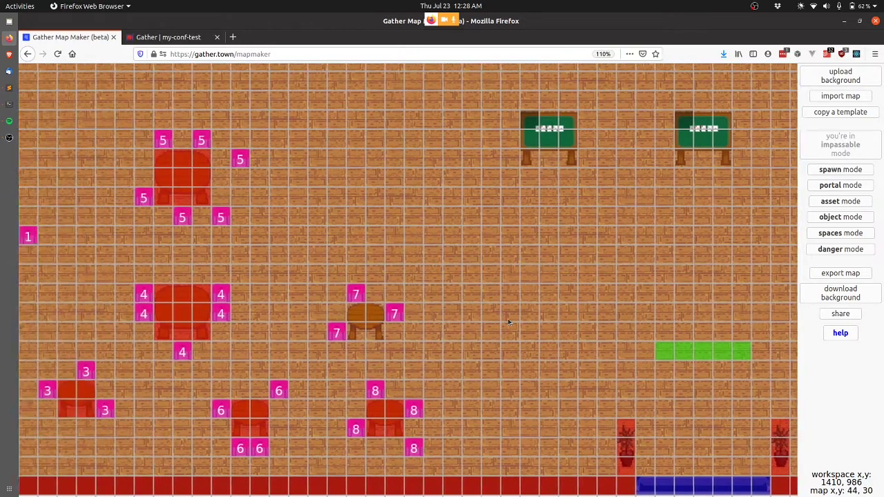
scroll(508, 321, up, 2)
scroll(509, 322, up, 3)
scroll(509, 323, right, 9)
scroll(509, 323, down, 5)
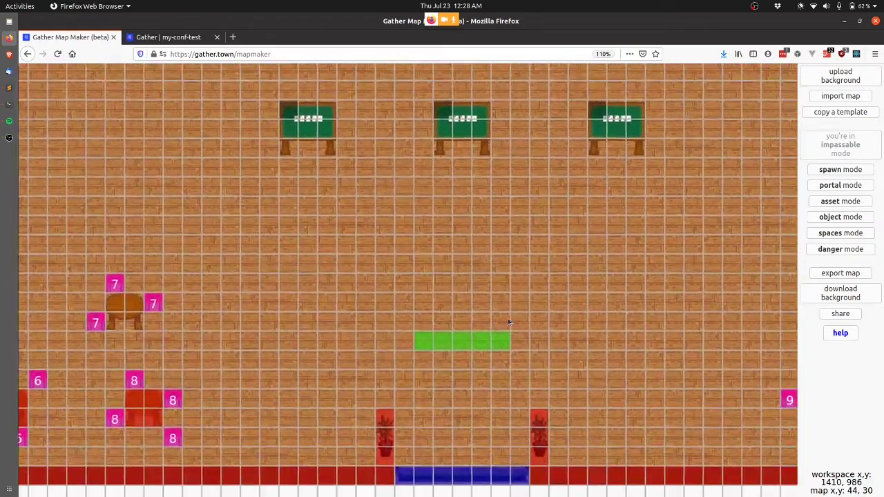
click(865, 172)
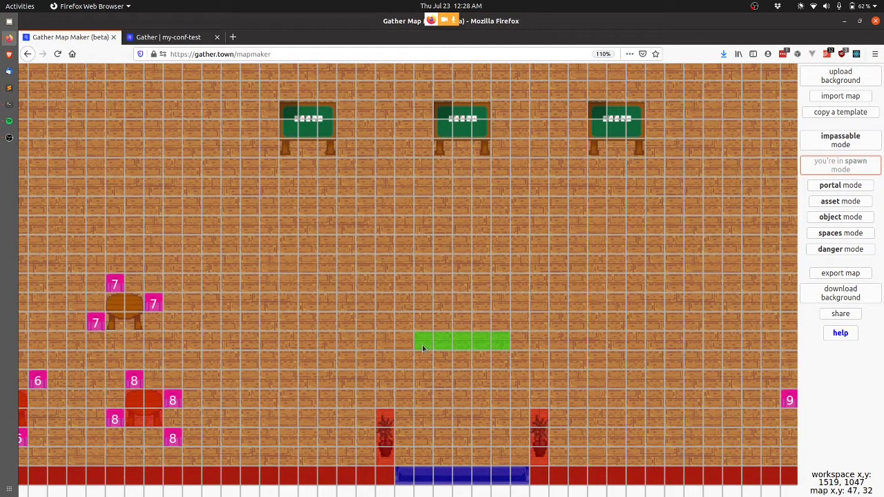
mouse_move(498, 343)
mouse_down()
mouse_move(433, 350)
mouse_move(546, 351)
mouse_up()
mouse_move(366, 340)
mouse_down()
mouse_move(380, 343)
mouse_move(357, 341)
mouse_up()
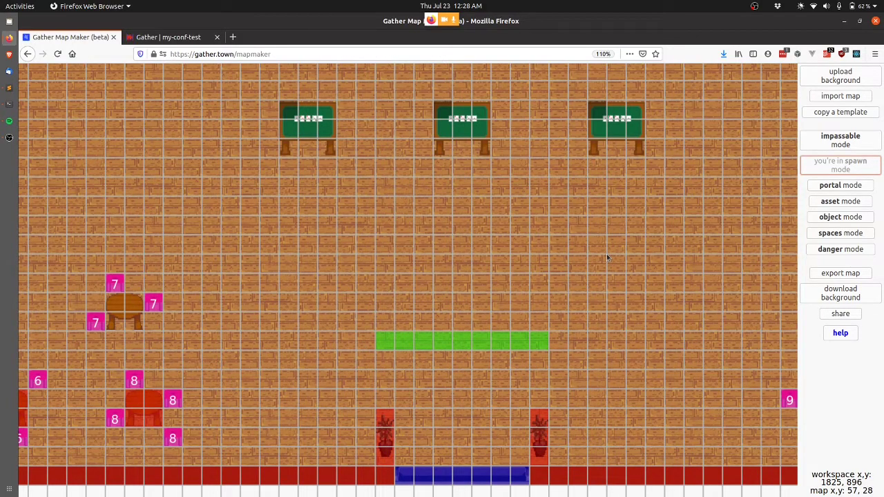
Start a new object at map position 43, 25 below the card tables and choose the Set table type
click(855, 218)
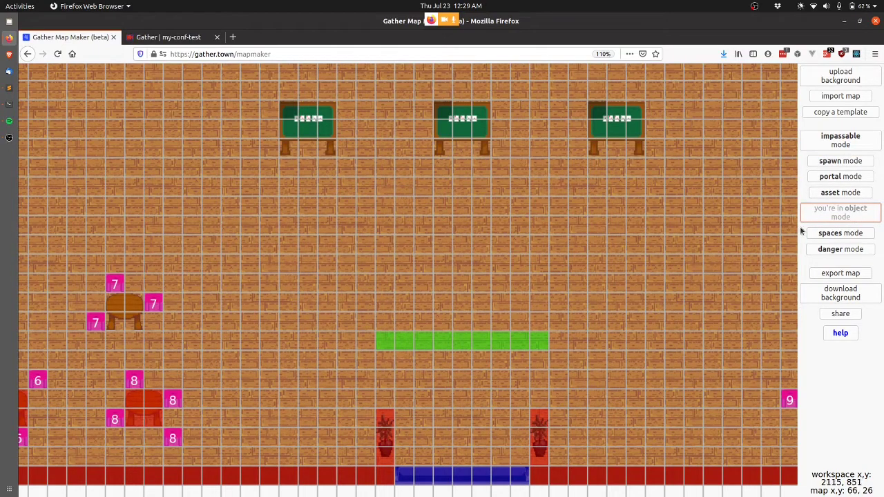
scroll(314, 304, up, 3)
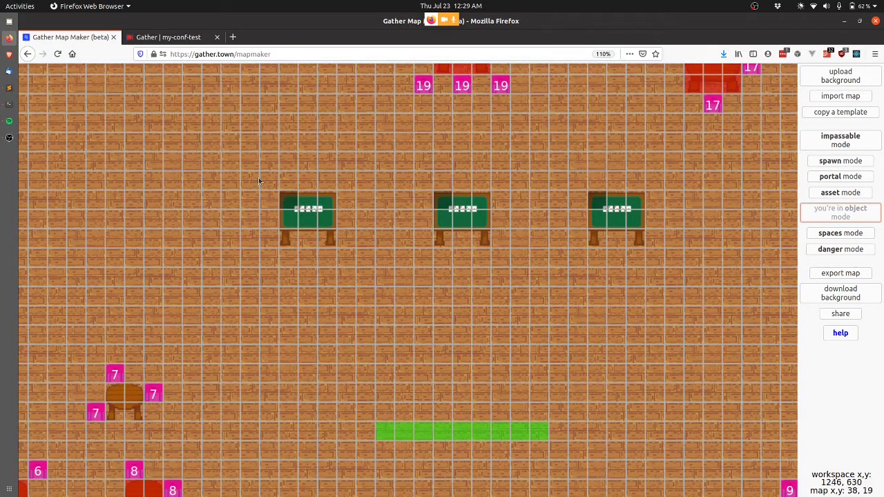
click(349, 303)
scroll(489, 323, down, 3)
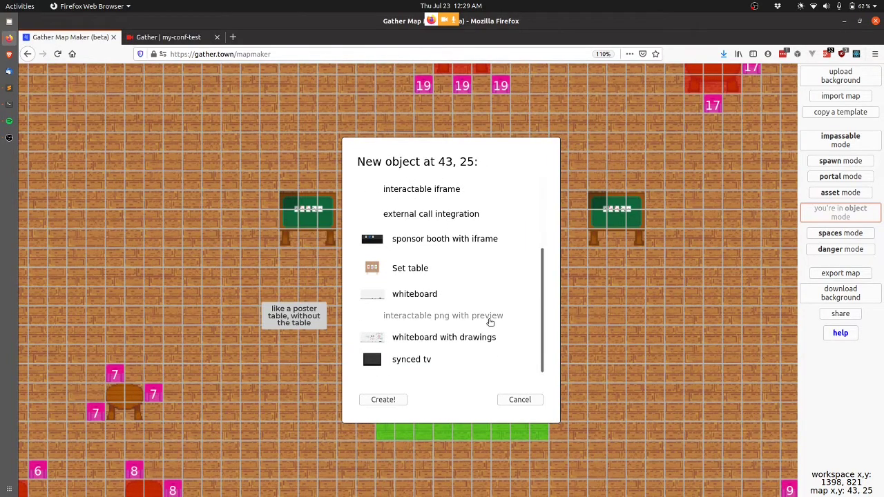
scroll(436, 282, up, 3)
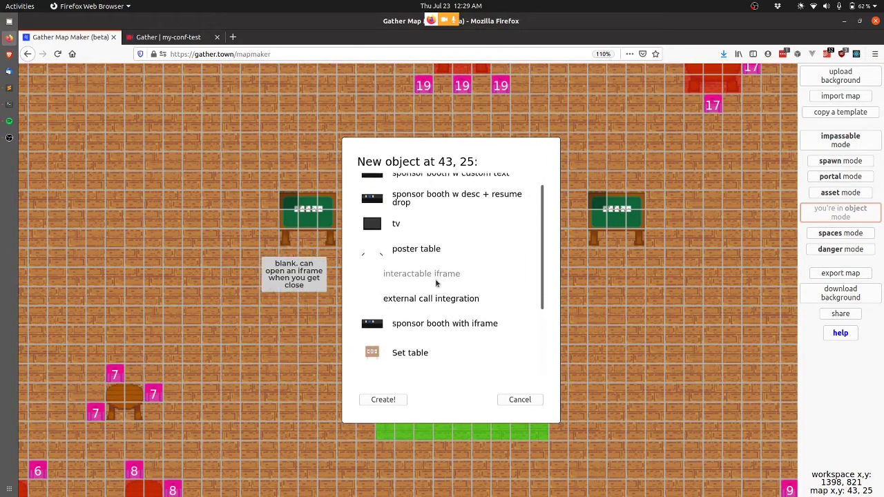
scroll(436, 278, down, 3)
click(404, 269)
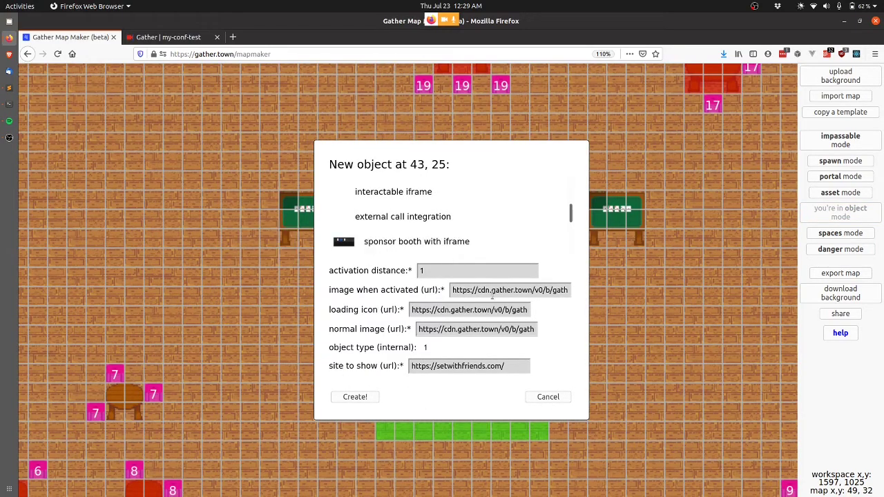
Review the Set table's image URLs and site to show, and create the object with its default settings
triple_click(505, 290)
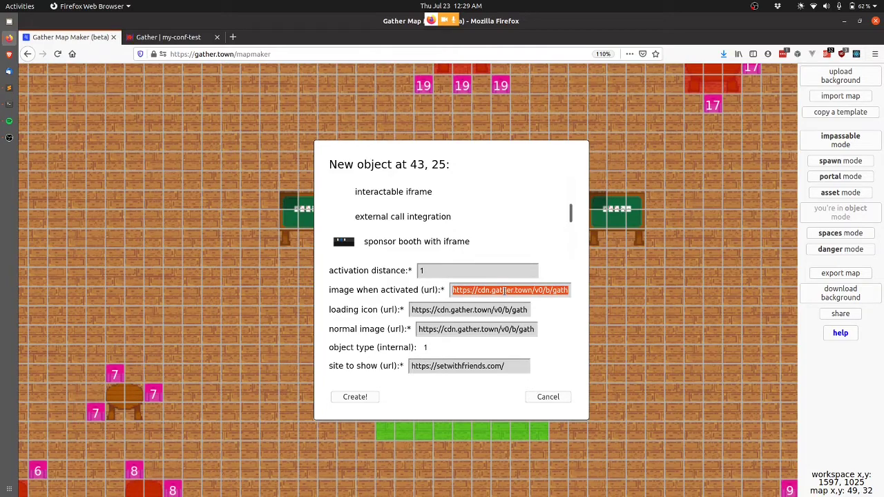
triple_click(468, 329)
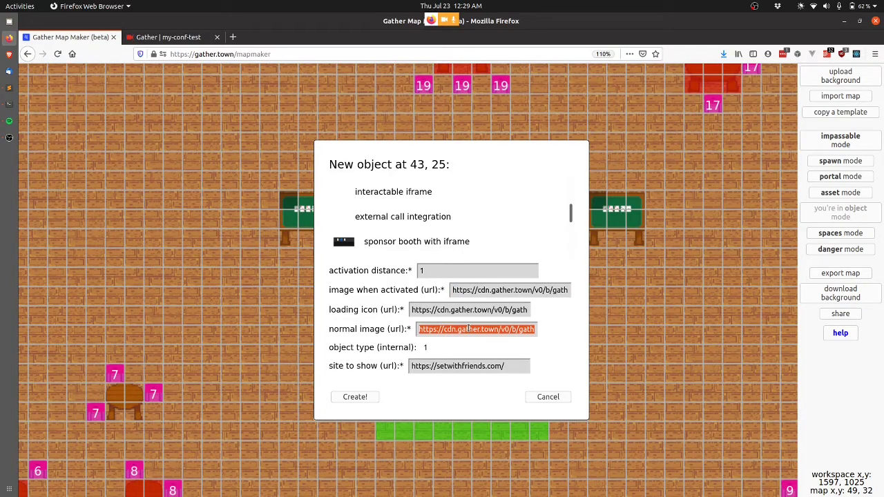
triple_click(491, 289)
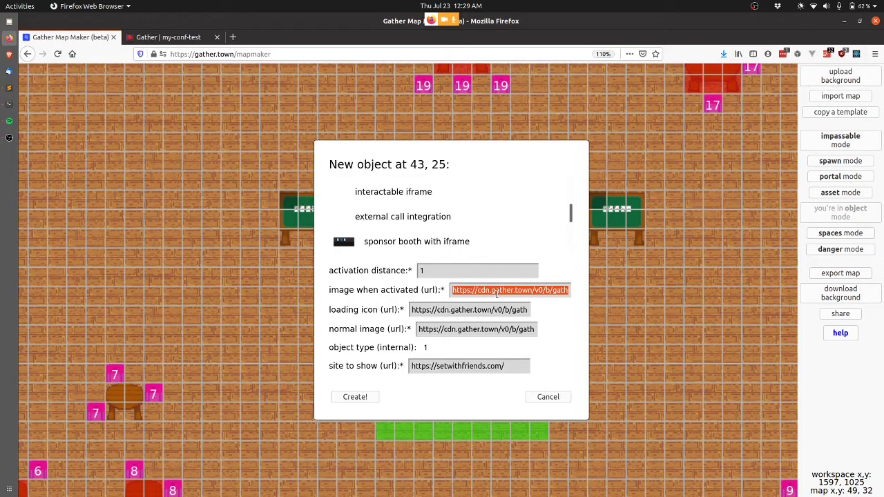
triple_click(469, 310)
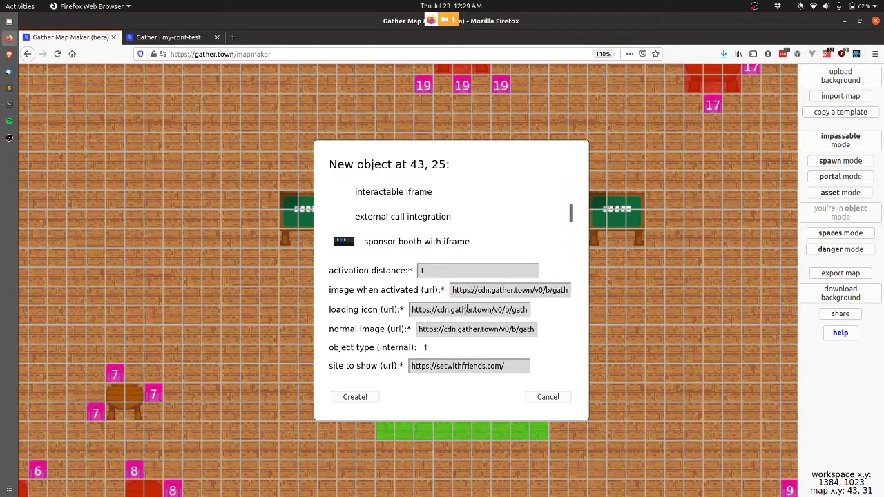
triple_click(472, 370)
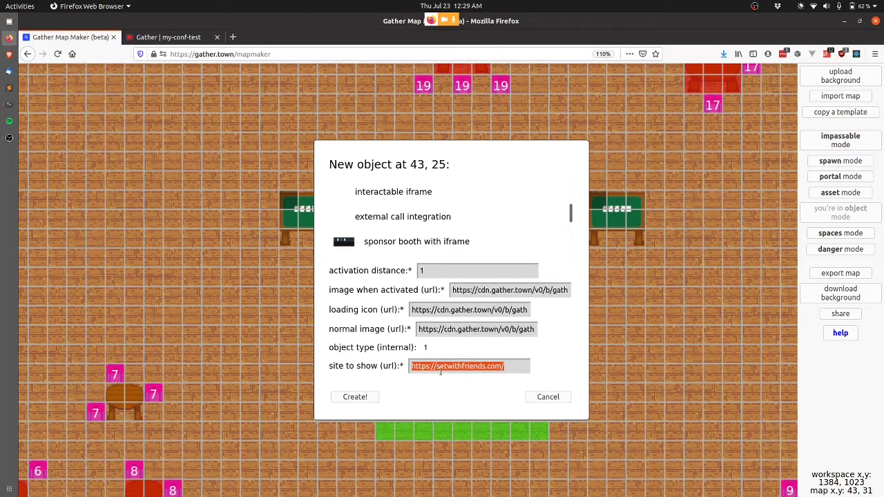
click(356, 397)
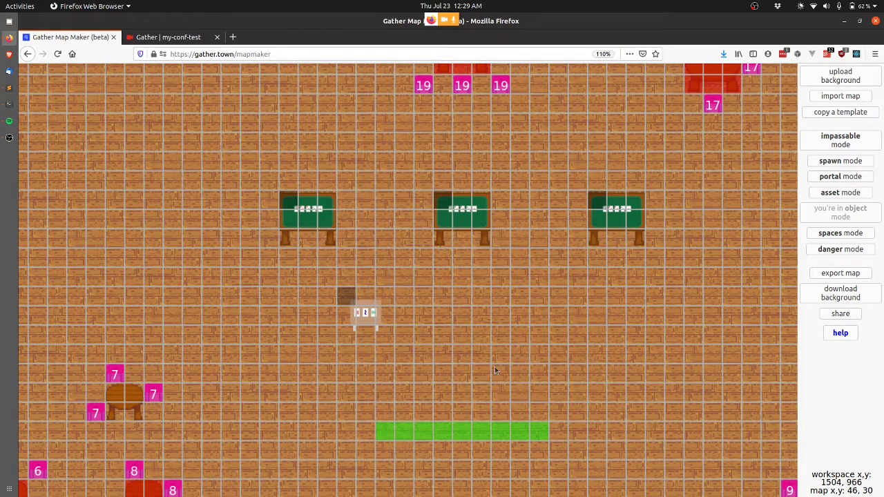
Create a second Set table with the default settings at map position 53, 25
click(534, 295)
click(403, 369)
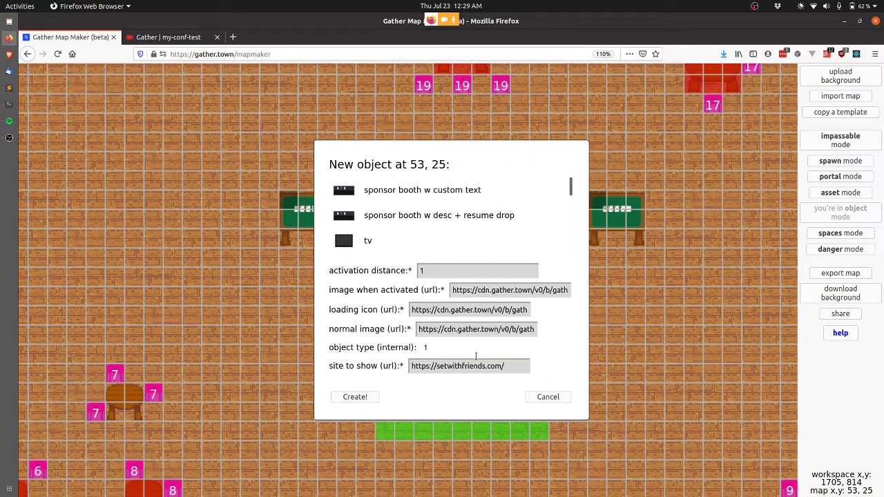
click(356, 399)
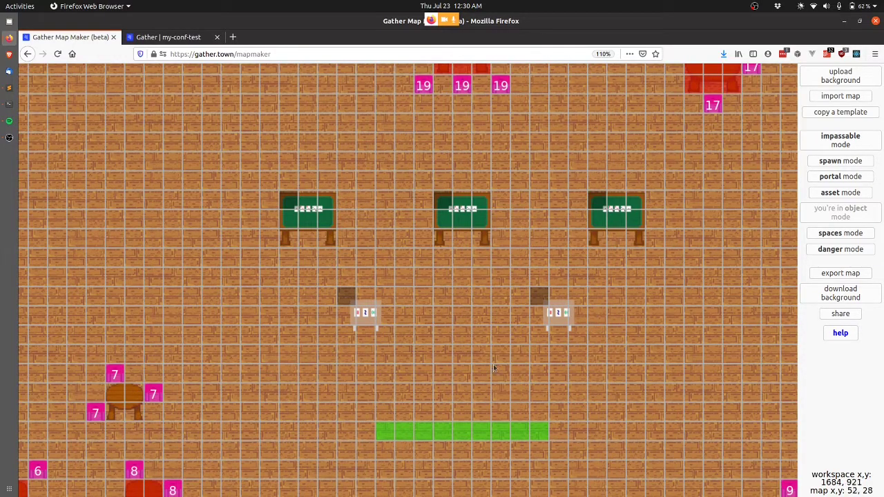
Examine the two placed Set tables in relation to the card tables, the spawn strip and the entrance
scroll(267, 371, left, 4)
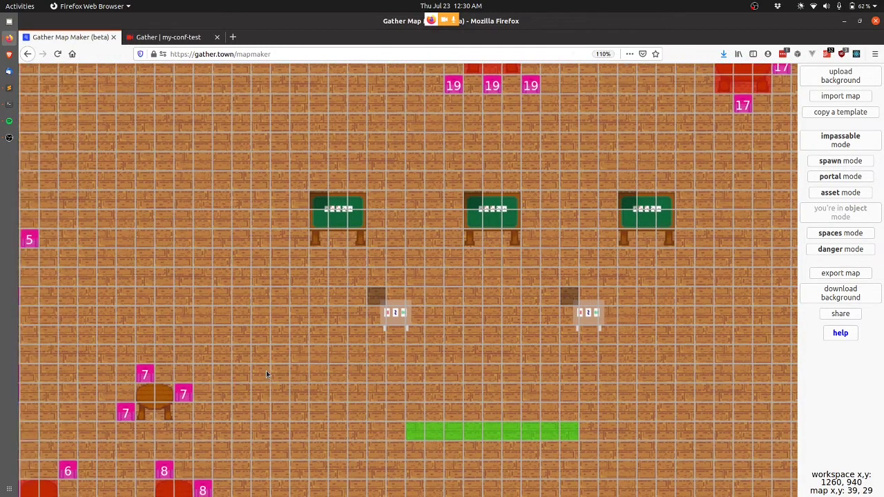
scroll(267, 371, down, 3)
scroll(267, 371, up, 2)
scroll(266, 371, right, 3)
scroll(266, 374, down, 1)
scroll(266, 373, right, 2)
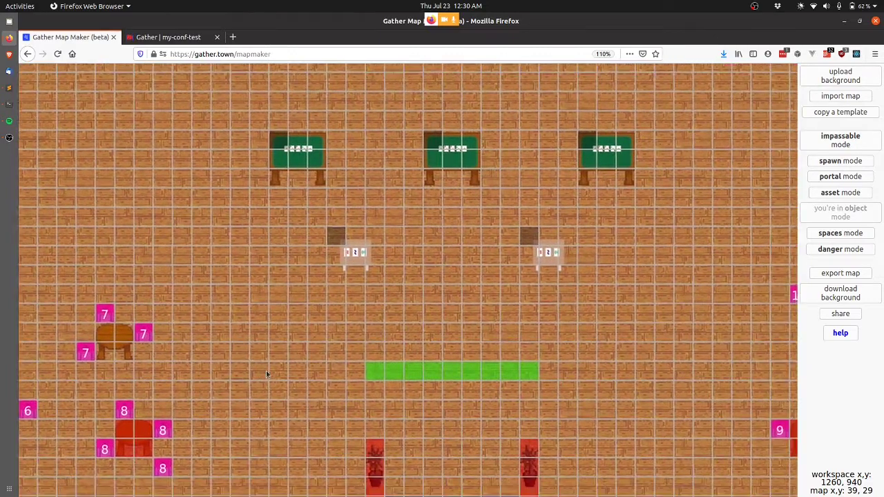
scroll(266, 374, left, 2)
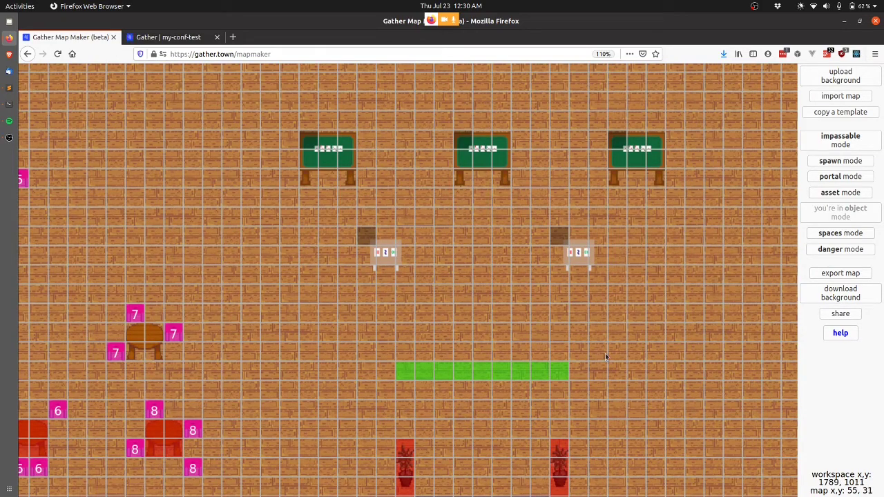
mouse_move(560, 242)
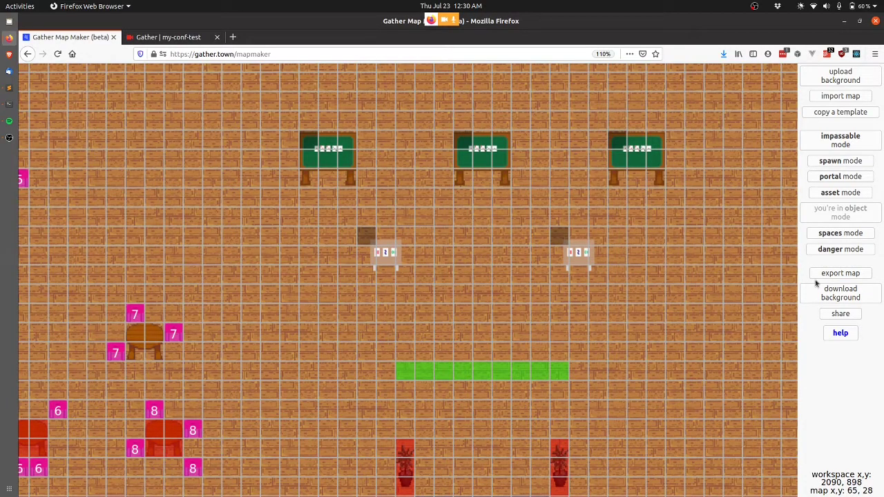
Export the edited map as an update to the existing my-conf-conference-social-bar map
click(836, 276)
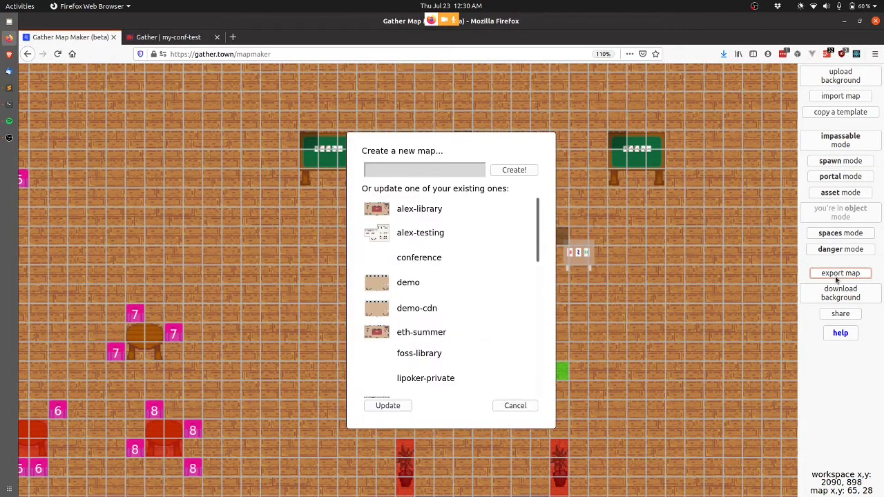
scroll(446, 349, down, 5)
scroll(446, 349, up, 2)
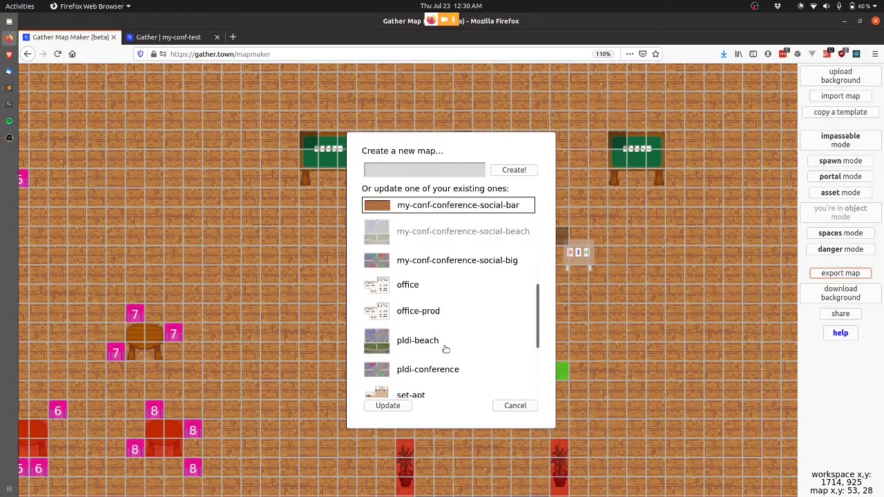
scroll(444, 347, up, 2)
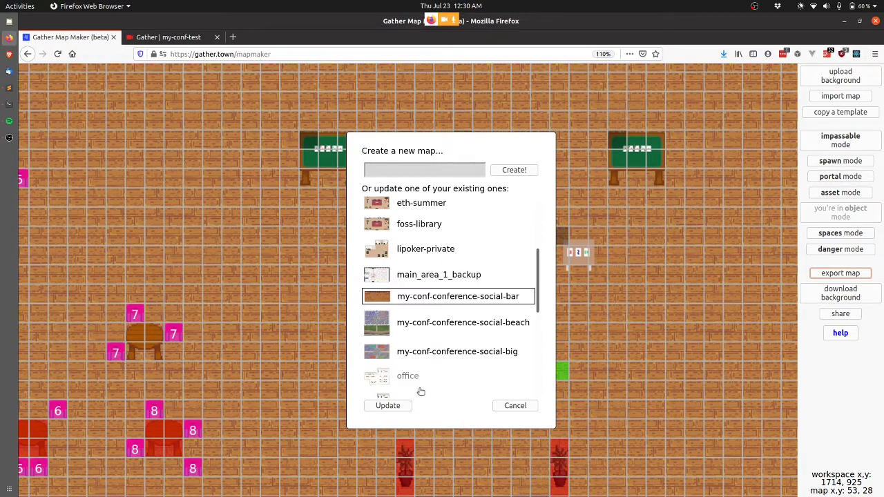
click(386, 406)
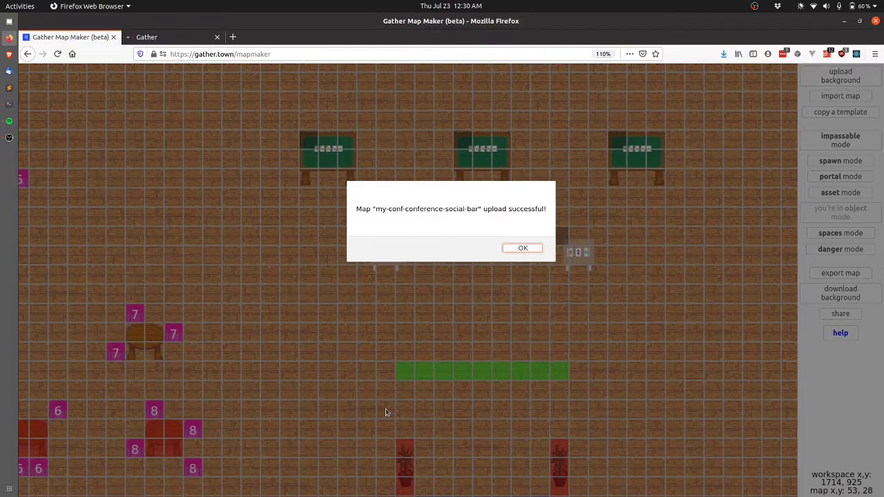
key(Return)
In the my-conf-test space, walk the avatar to the western Set table, open its Set with Friends game and close it again
key(ctrl+Tab)
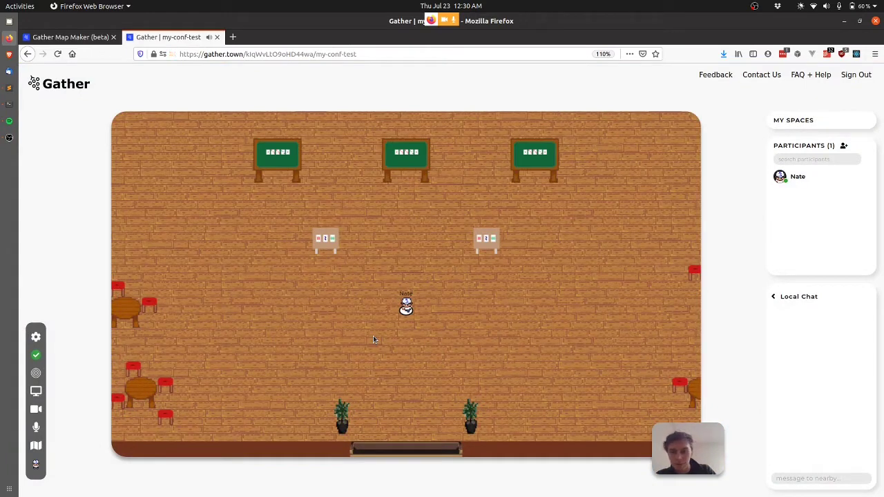
key(Up)
key(Up)
key(Up)
key(Left)
key(Left)
key(Left)
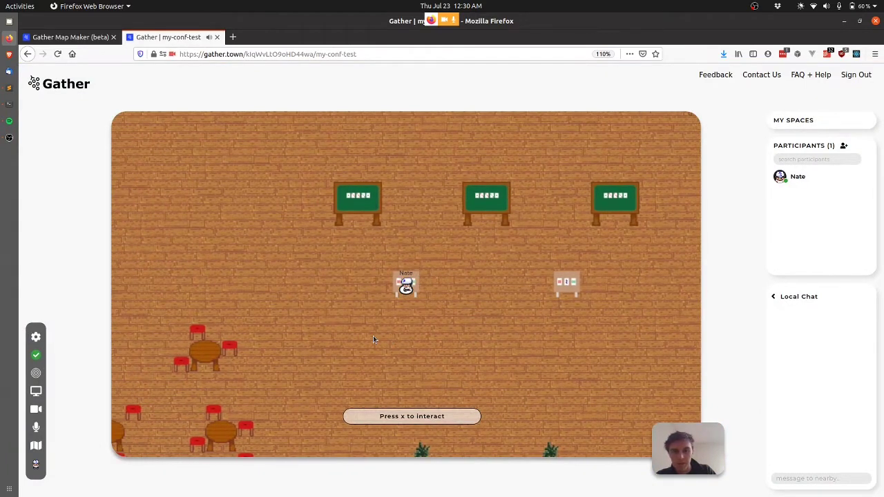
key(x)
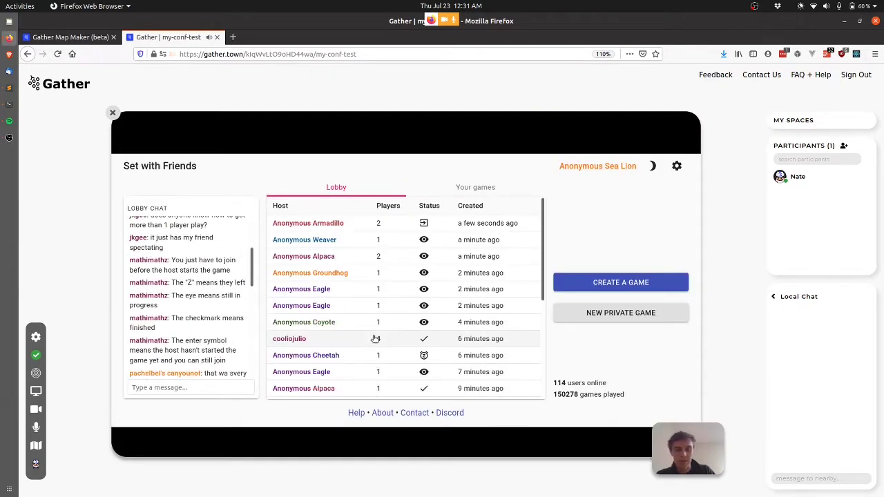
key(Escape)
Walk the avatar away from the Set table and west to the small round tables near the bottom wall
key(Down)
key(Down)
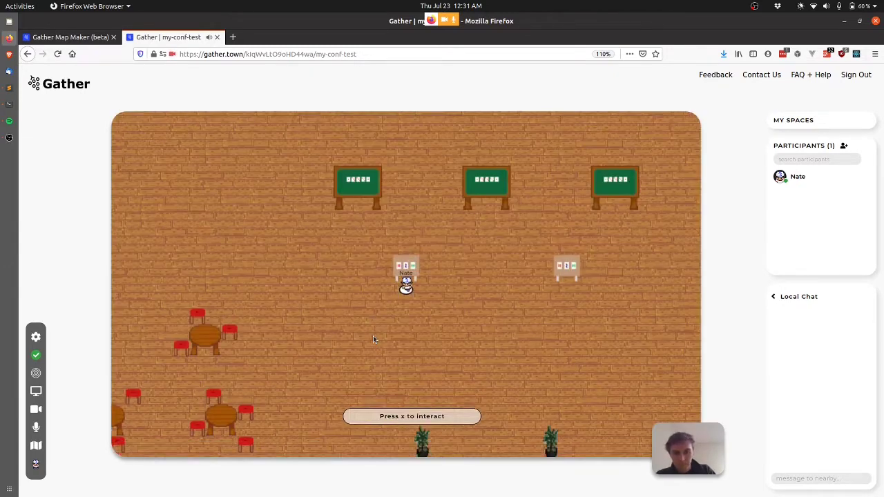
key(Right)
key(Right)
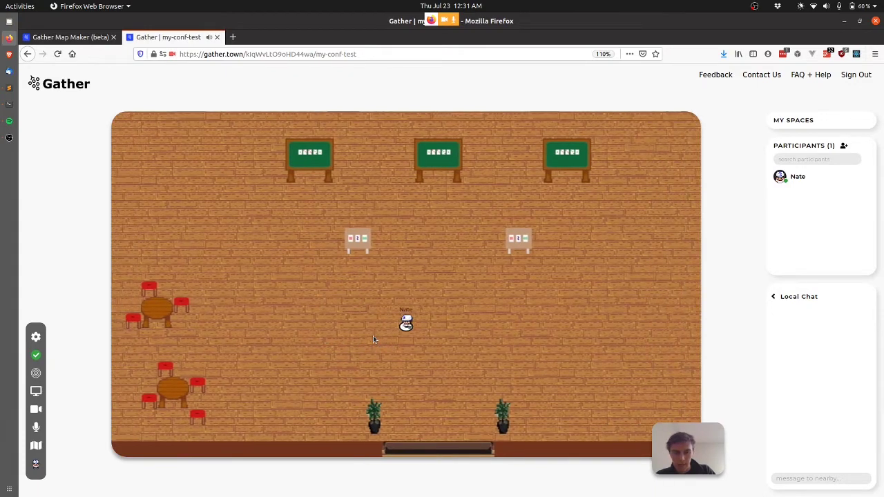
key(Left)
key(Left)
key(Down)
key(Left)
key(Left)
key(Left)
key(Left)
key(Left)
key(Left)
key(Left)
key(Left)
key(Left)
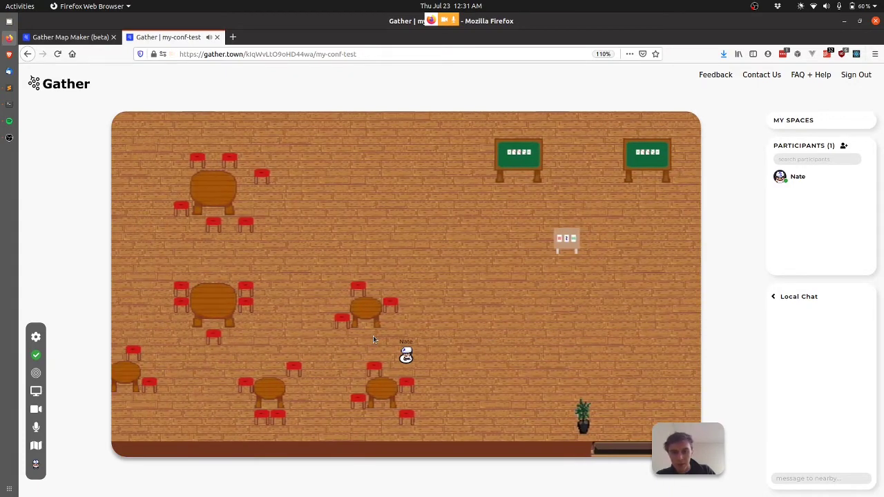
key(Down)
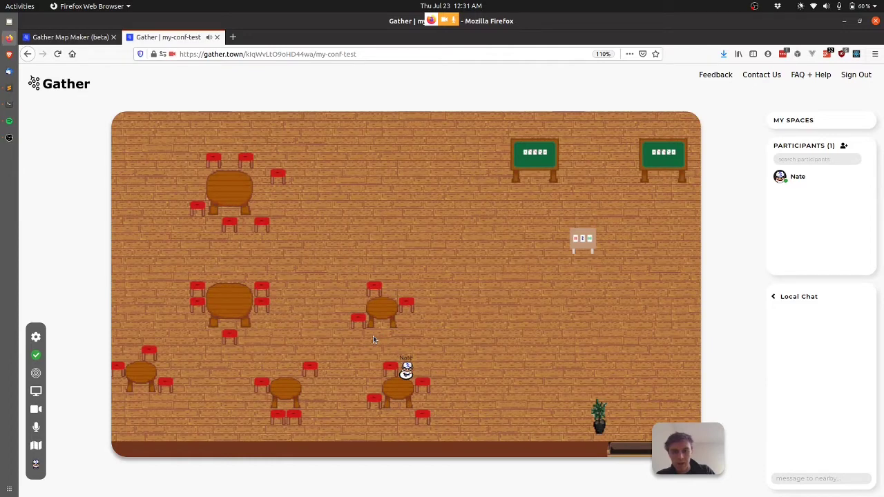
Move the avatar back and forth across the small three-chair table to test whether it can be walked through
key(Up)
key(Up)
key(Left)
key(Up)
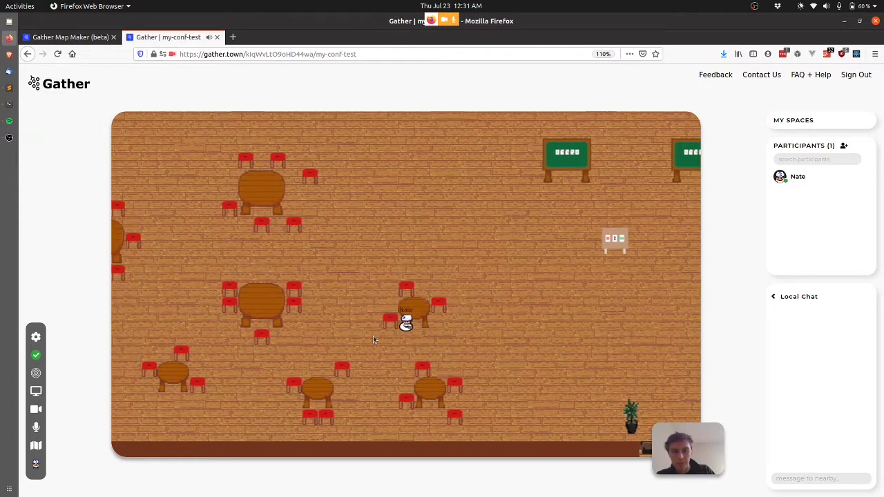
key(Right)
key(Left)
key(Down)
key(Up)
key(Up)
key(Right)
key(Right)
key(Down)
key(Left)
key(Left)
key(Left)
key(Right)
key(Right)
key(Right)
key(Up)
key(Up)
key(Right)
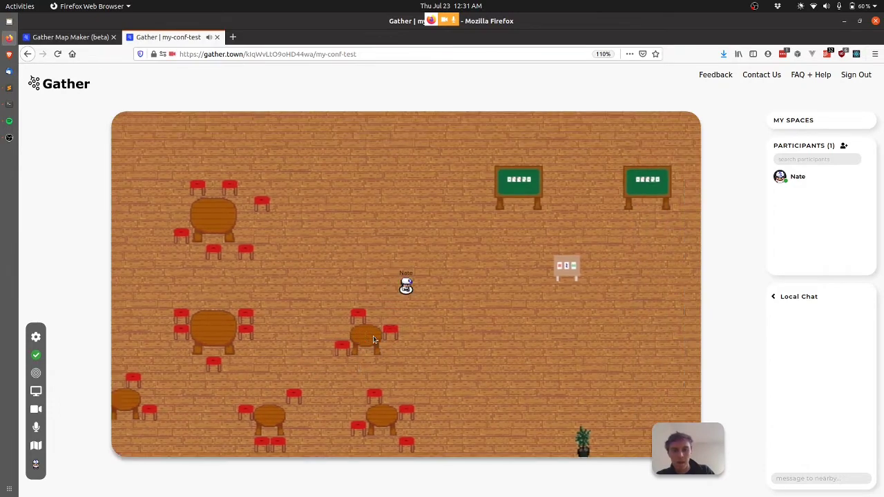
Walk the avatar east to the area between the Set tables, and north past the card tables
key(Right)
key(Right)
key(Right)
key(Right)
key(Right)
key(Right)
key(Right)
key(Right)
key(Right)
key(Right)
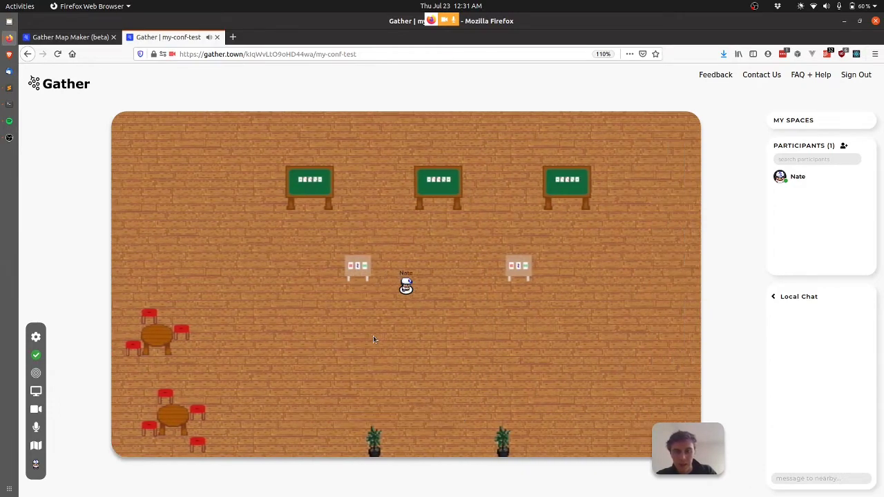
key(Down)
key(Down)
key(Left)
key(Down)
key(Up)
key(Up)
key(Up)
key(Up)
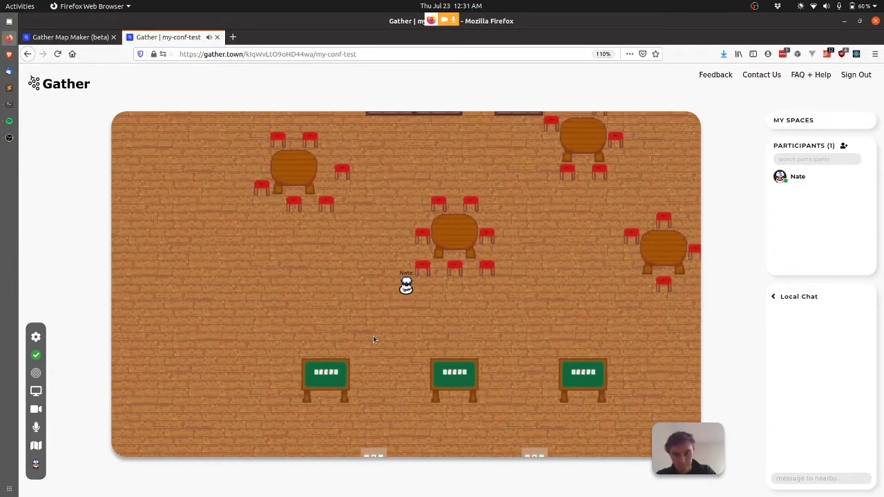
Walk the avatar around the northwest side of the card tables to its western edge
key(Up)
key(Left)
key(Left)
key(Left)
key(Left)
key(Left)
key(Left)
key(Down)
key(Down)
key(Down)
key(Down)
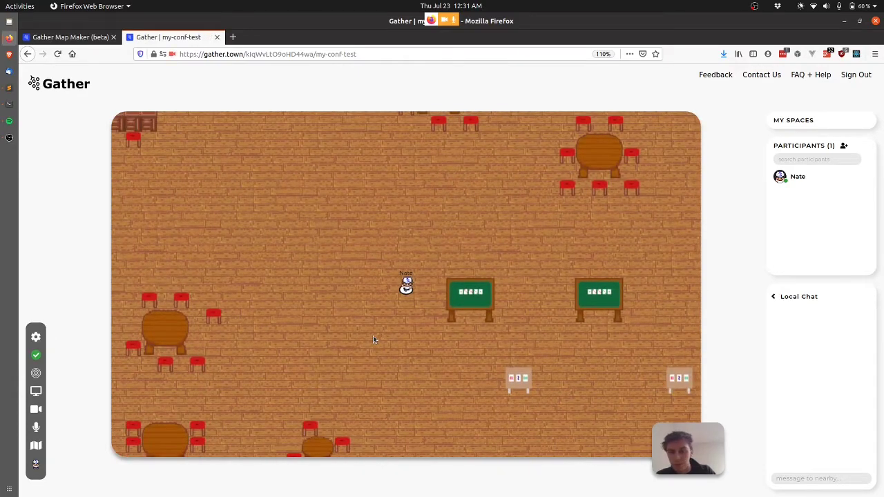
Walk the avatar southwest from the card tables to the eastern chair of the small three-chair table
key(Down)
key(Down)
key(Down)
key(Down)
key(Down)
key(Down)
key(Down)
key(Left)
key(Left)
key(Left)
key(Left)
key(Left)
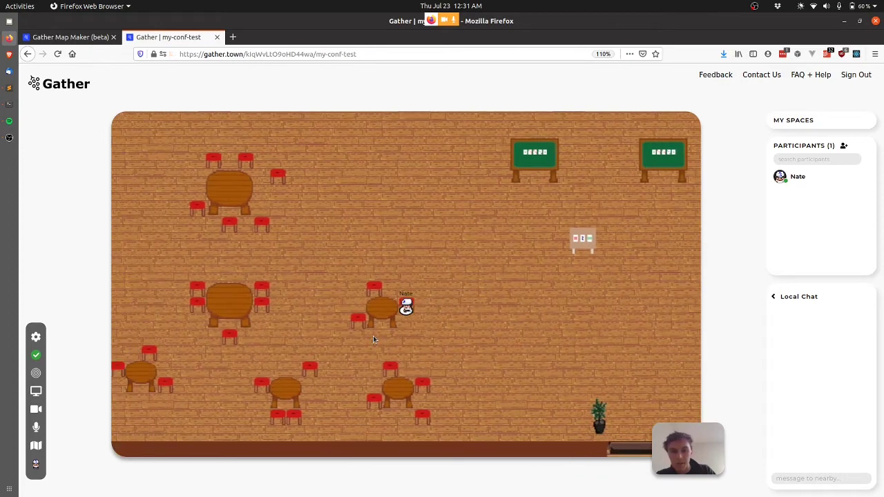
Walk the avatar around the small four-chair table near the bottom wall to check where it blocks movement
key(Down)
key(Down)
key(Down)
key(Down)
key(Left)
key(Down)
key(Down)
key(Right)
key(Right)
key(Right)
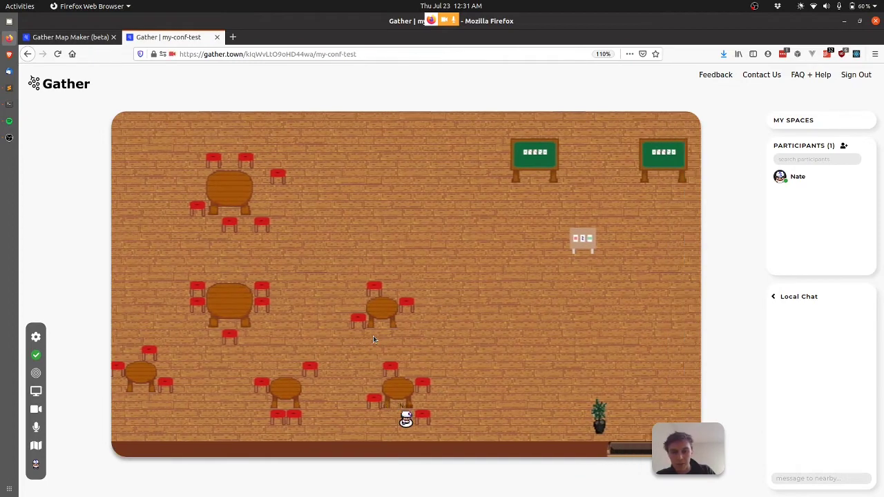
key(Up)
key(Left)
key(Left)
key(Left)
key(Left)
key(Down)
key(Down)
key(Right)
key(Right)
key(Right)
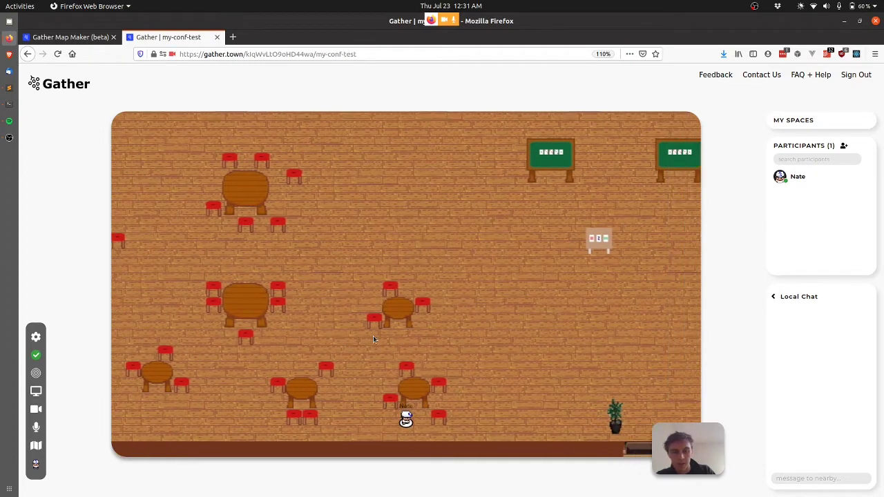
Examine the numbered private space tiles on the chairs of the southwest tables in the Map Maker against the live space
key(ctrl+Tab)
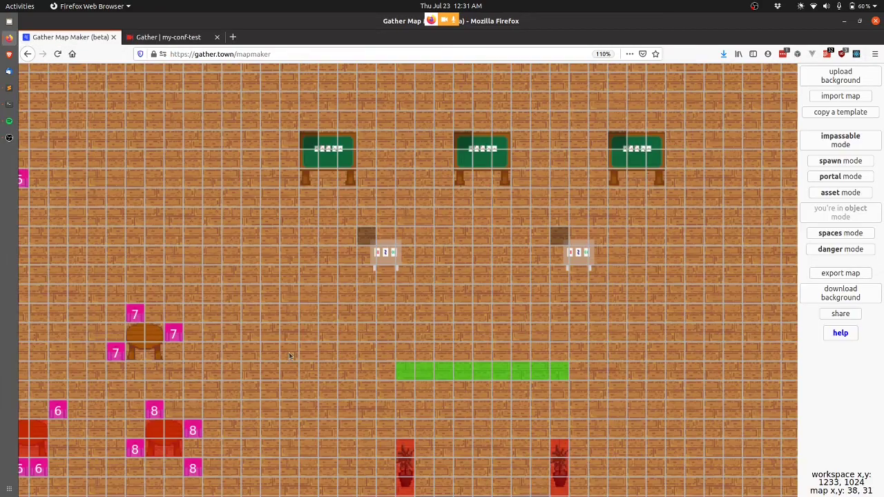
scroll(321, 351, left, 4)
scroll(321, 350, down, 2)
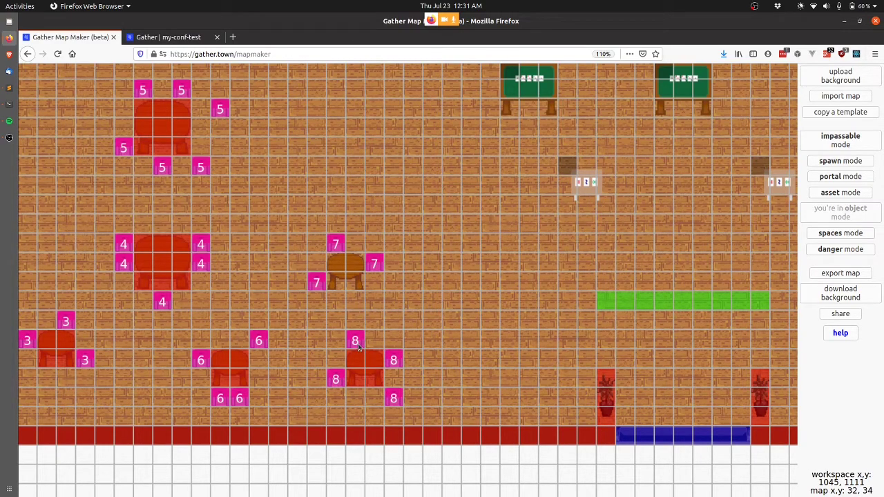
key(ctrl+Tab)
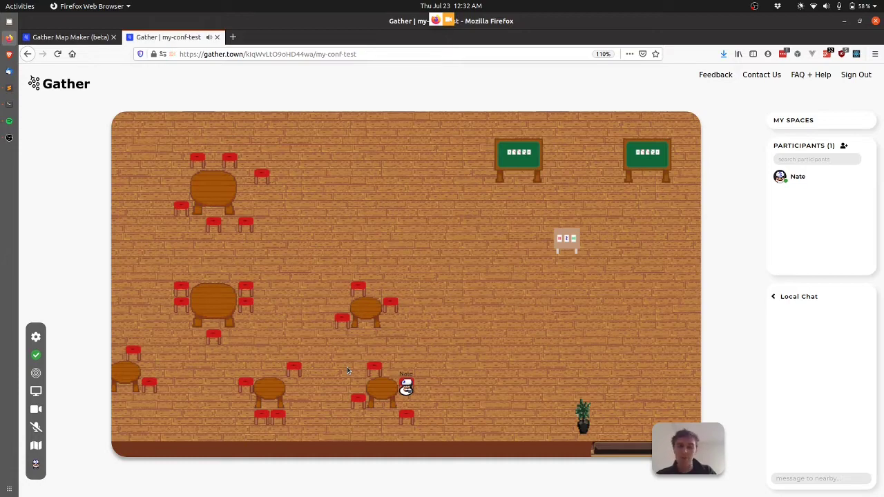
key(ctrl+Page_Up)
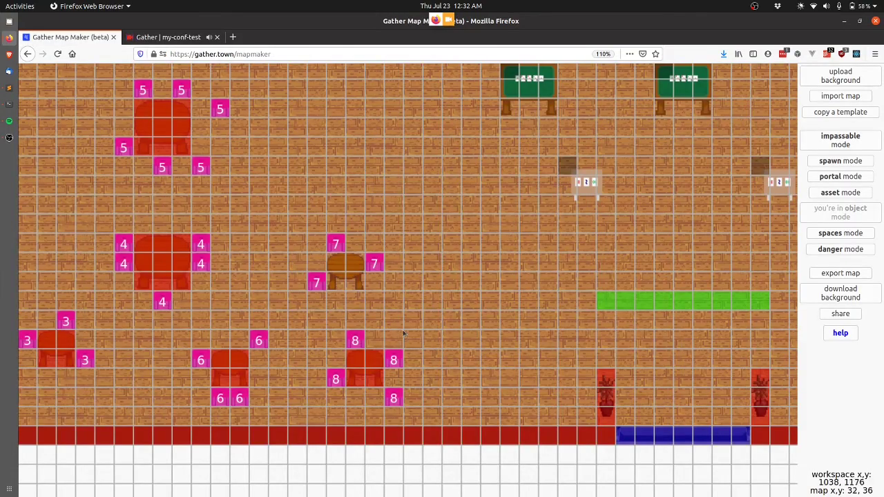
In spaces mode, remove the private space 7 tiles from the three chairs of the small round table
click(841, 234)
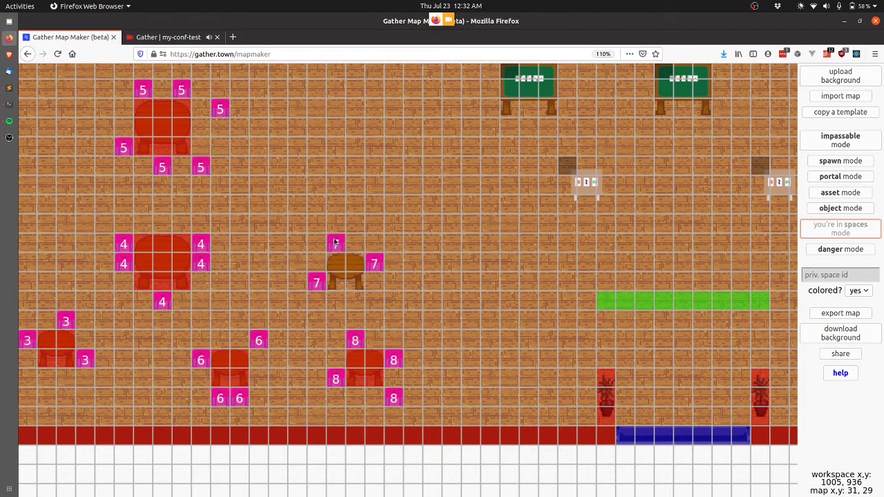
click(316, 282)
click(336, 241)
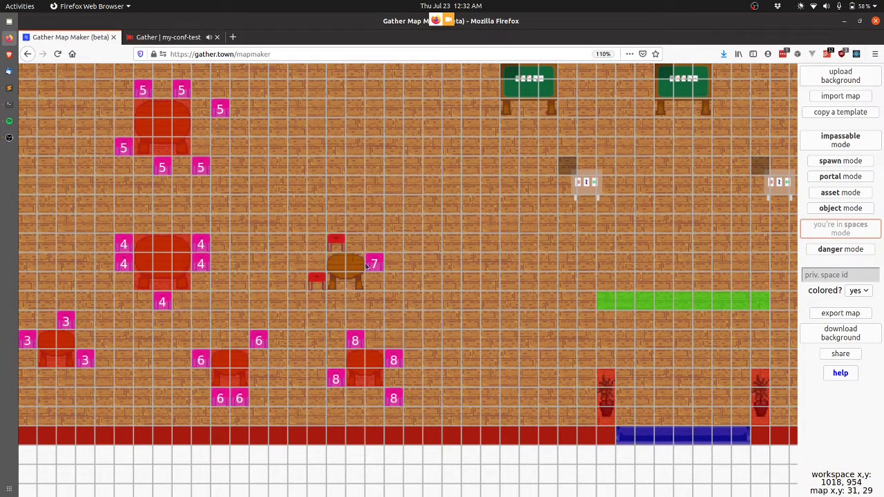
click(374, 264)
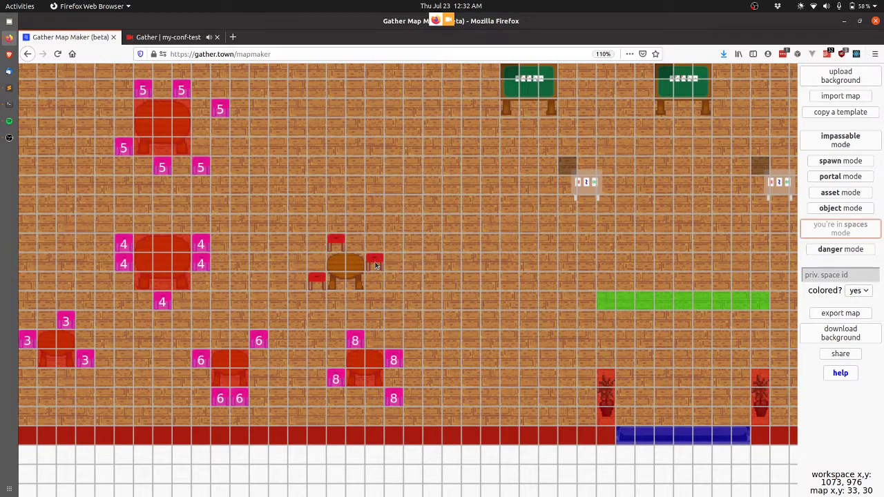
Mark the three chairs and the full ring of tiles around the small table as colored private space 7
click(832, 274)
text(7)
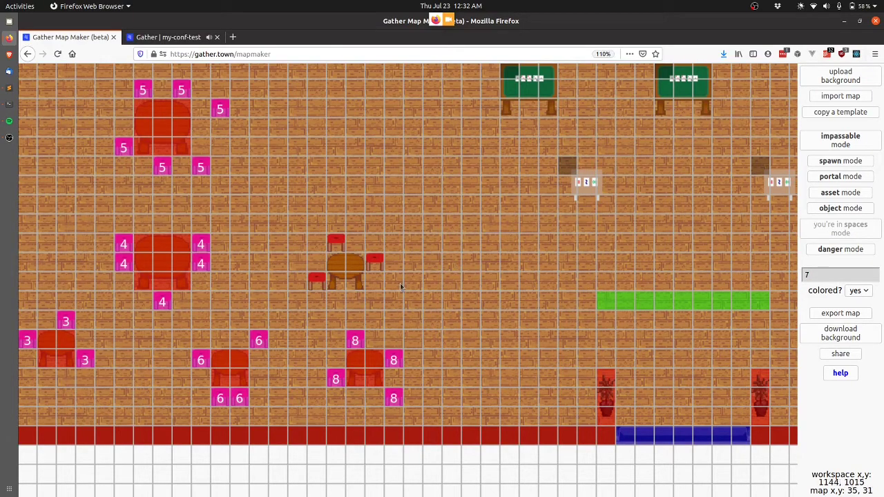
click(339, 243)
click(373, 260)
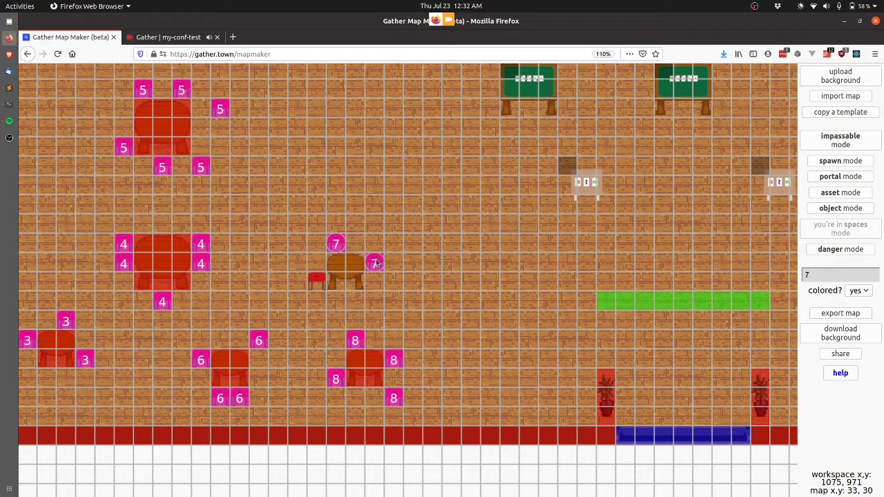
click(314, 281)
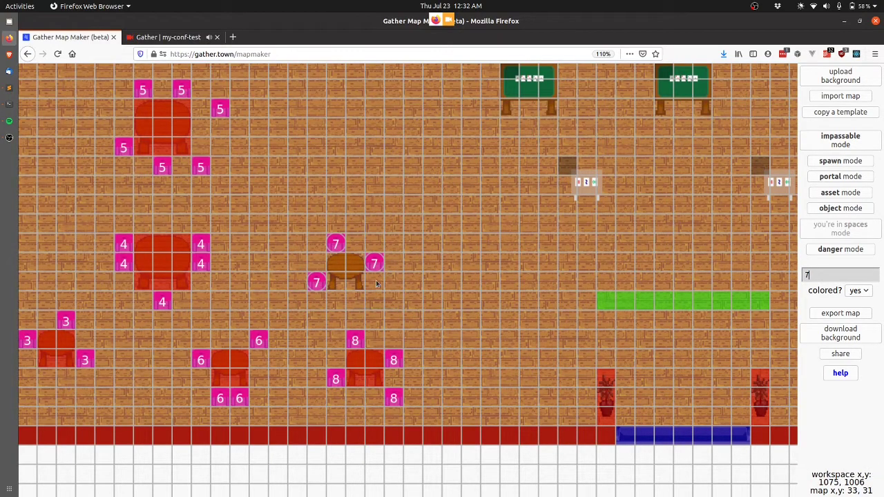
drag(376, 284, 317, 302)
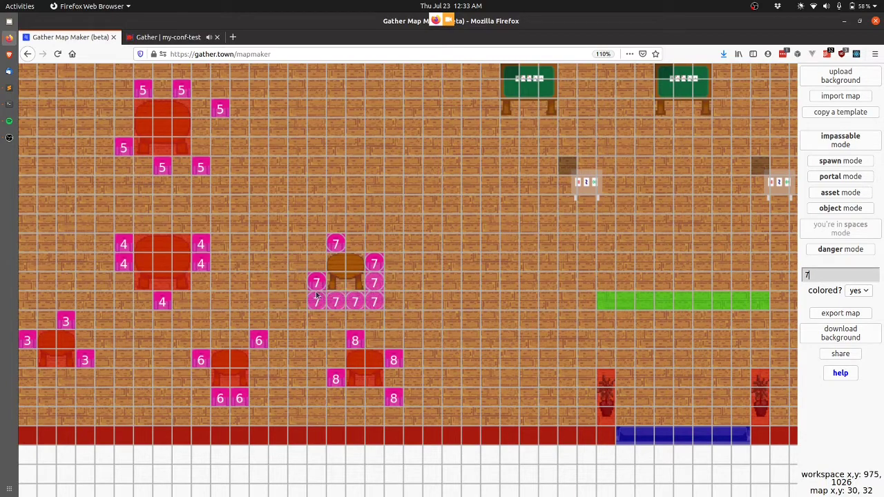
mouse_move(318, 262)
mouse_down()
mouse_move(317, 245)
mouse_move(375, 252)
mouse_up()
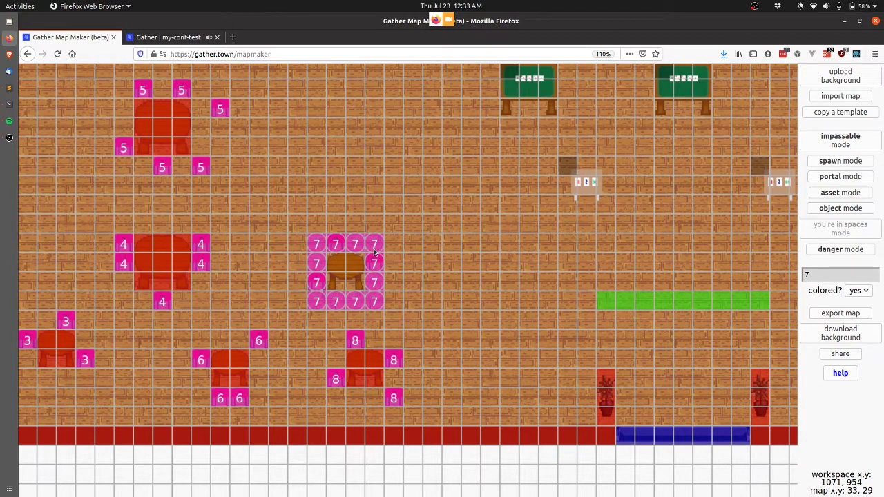
Export the map with the colored private space as an update to my-conf-conference-social-bar
click(860, 314)
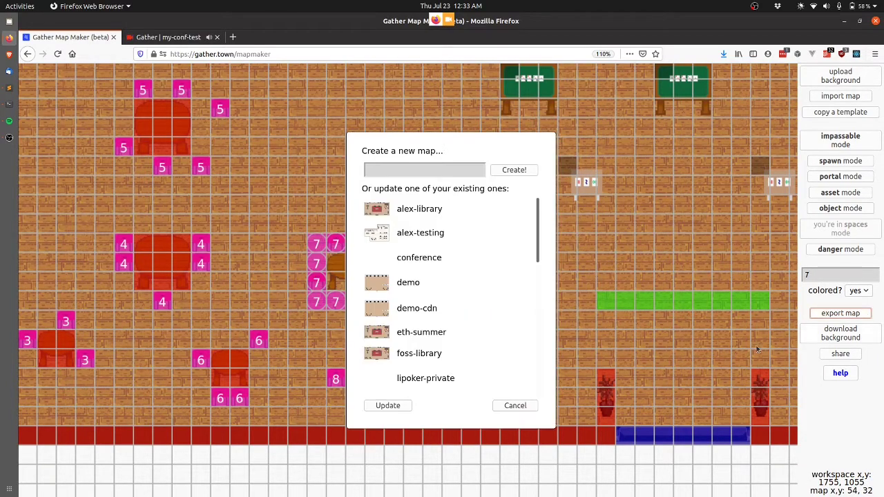
click(377, 406)
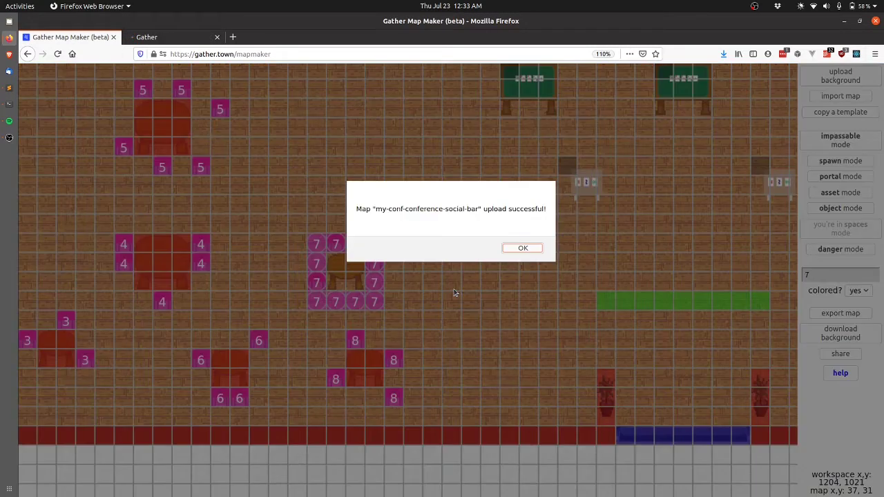
key(Return)
In the live my-conf-test space, walk the avatar around the small table ringed by colored private space tiles
key(ctrl+Tab)
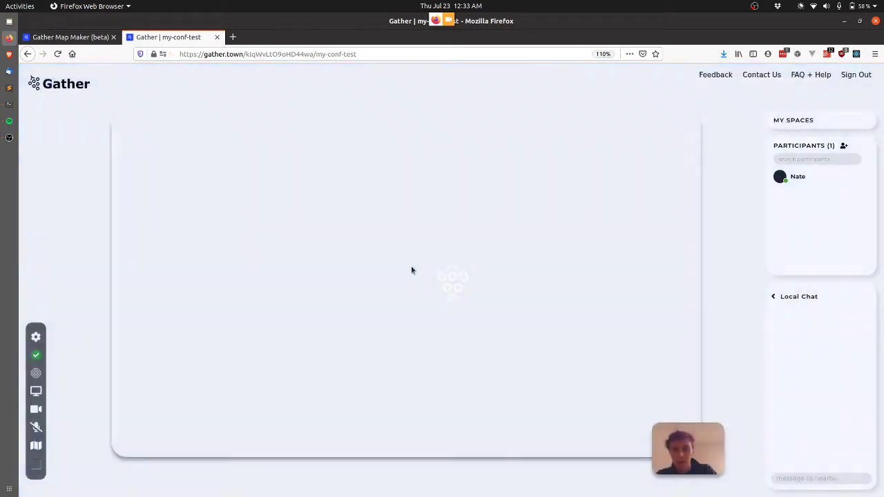
key(Up)
key(Up)
key(Up)
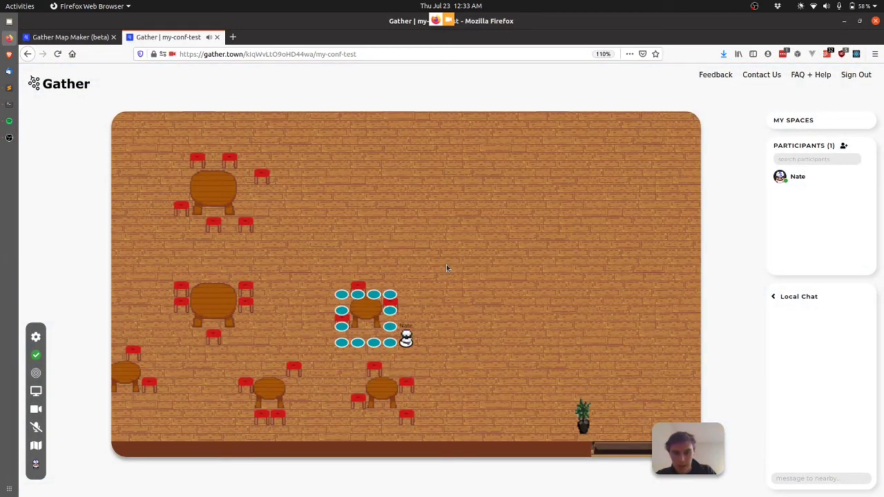
key(Left)
key(Left)
key(Left)
key(Left)
key(Up)
key(Up)
key(Up)
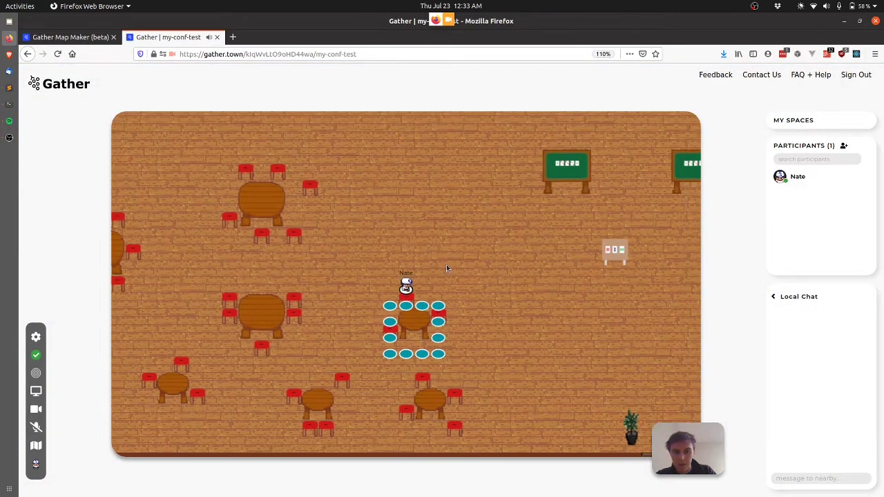
key(Right)
key(Right)
key(Down)
key(Down)
key(Down)
key(Down)
key(Left)
key(Left)
key(Up)
key(Up)
key(Up)
key(Up)
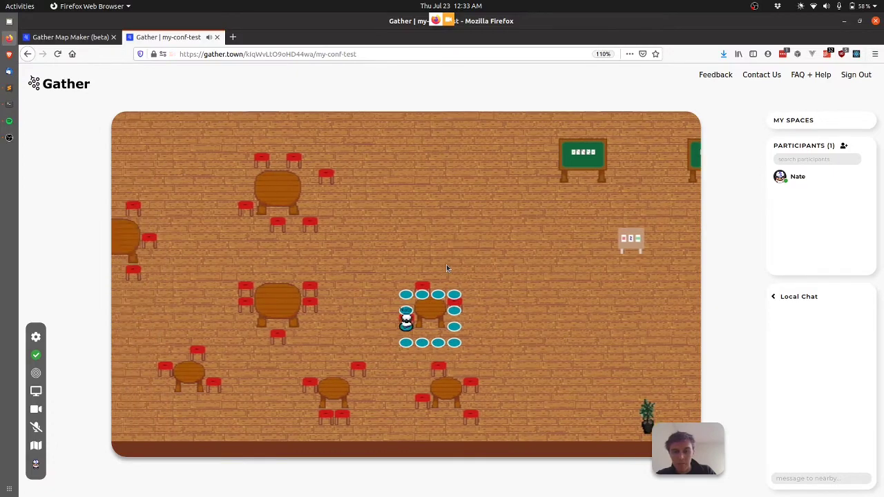
Test whether the avatar can walk across the top of the small round table in the live space
key(Right)
key(Right)
key(Down)
key(Down)
key(Right)
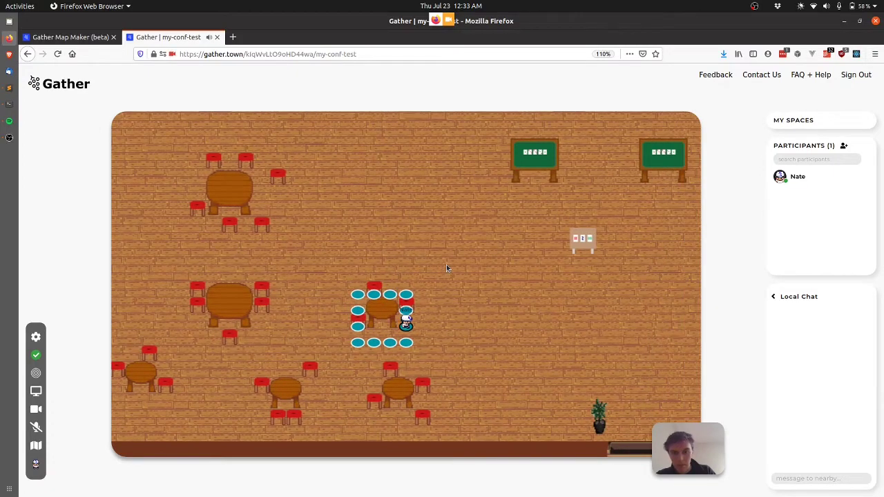
key(Left)
key(Left)
key(Right)
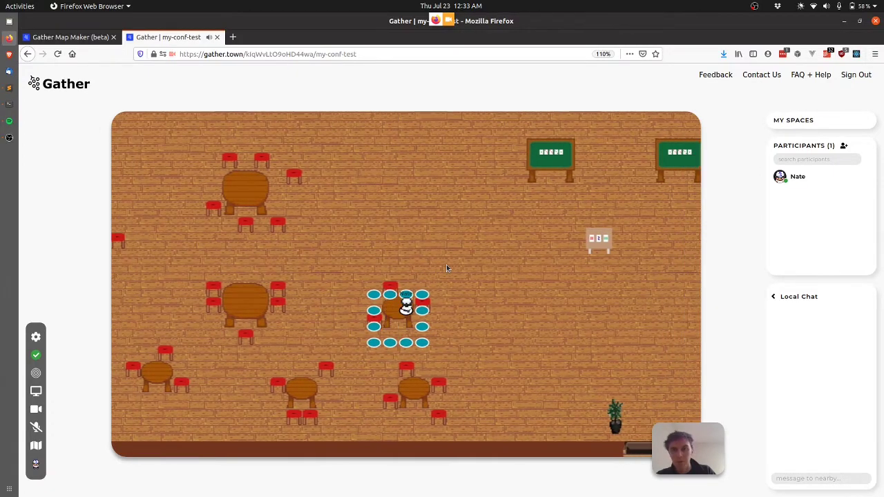
In the Map Maker's impassable mode, mark the tiles of the small table inside the private space 7 ring as impassable
key(ctrl+Page_Up)
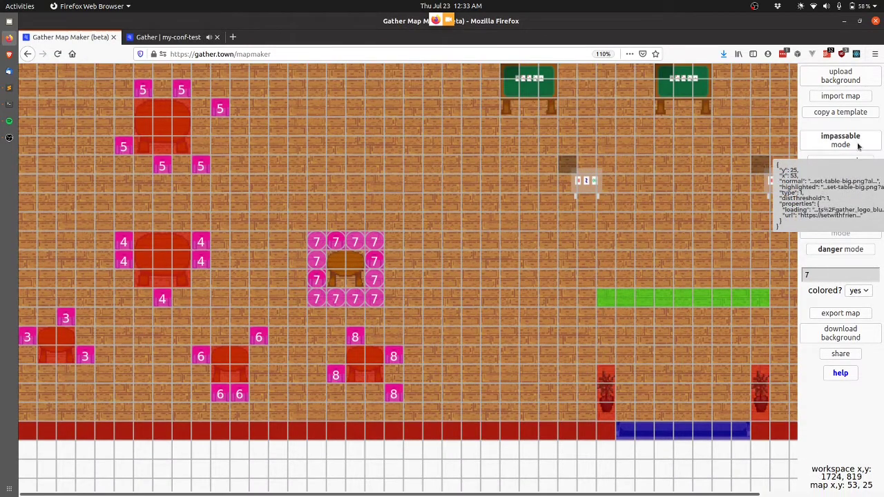
click(841, 140)
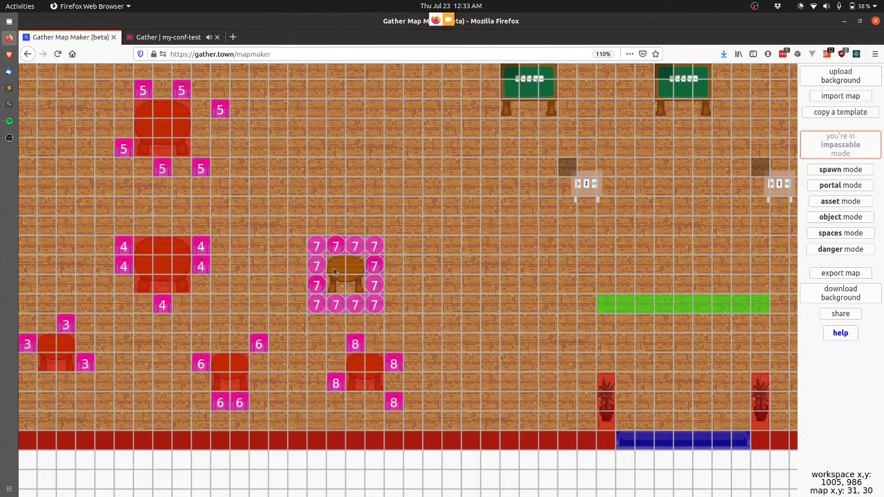
drag(333, 271, 349, 268)
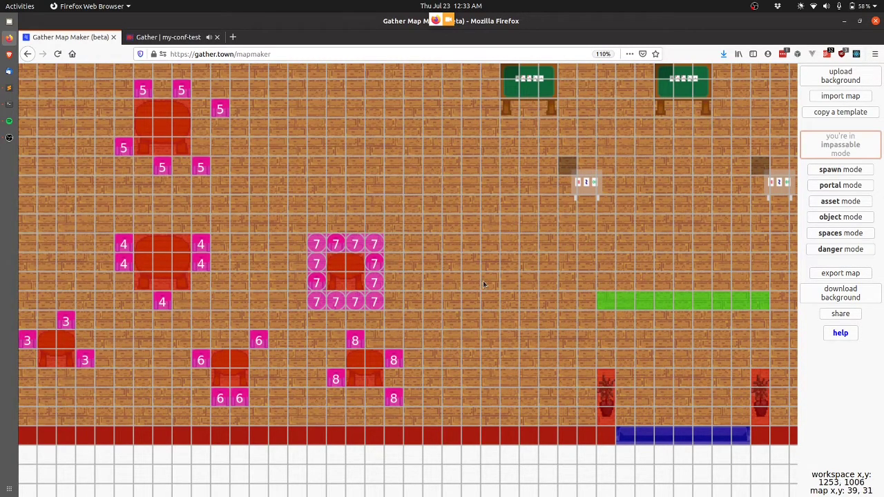
Examine the whole bar map, from the numbered table spaces and game tables to the walls, spawn tiles and portals
scroll(399, 196, left, 2)
scroll(399, 196, up, 1)
scroll(398, 196, down, 5)
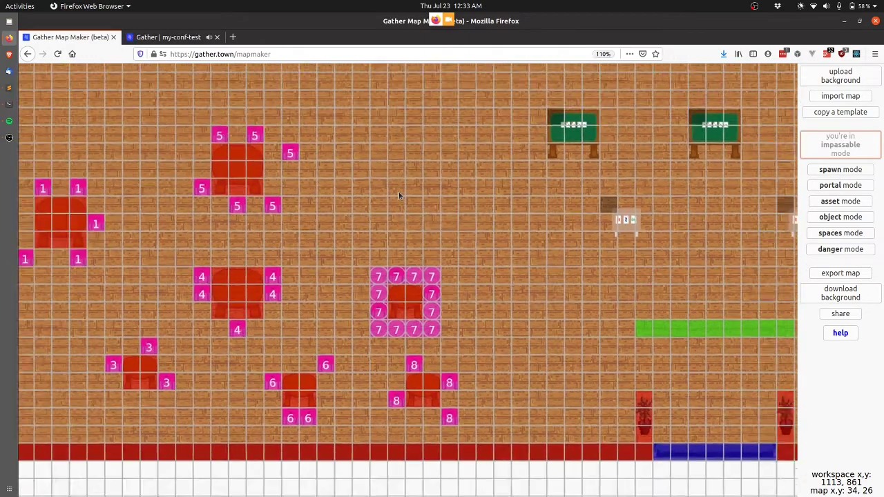
scroll(398, 196, up, 3)
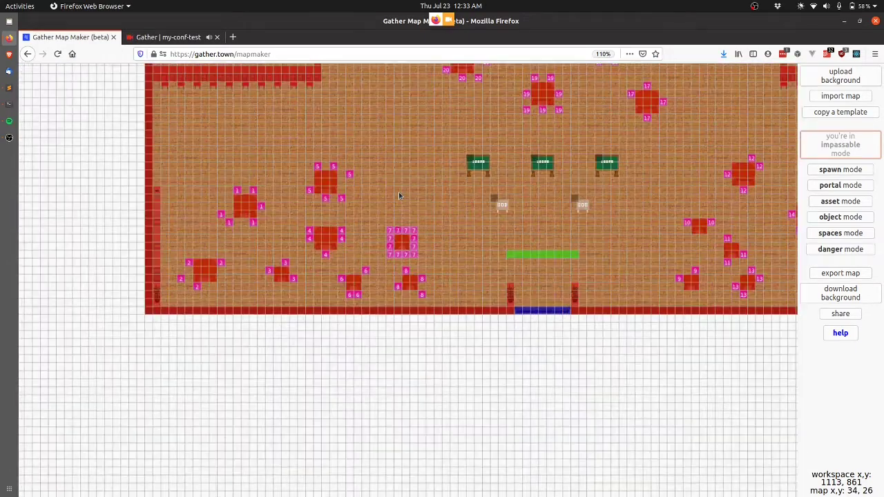
scroll(398, 195, right, 2)
scroll(398, 195, down, 2)
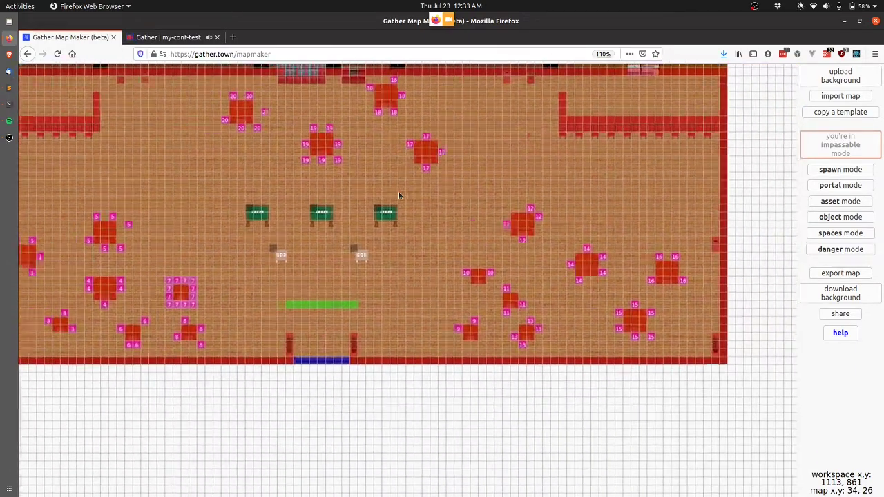
scroll(398, 195, left, 5)
scroll(398, 196, up, 1)
scroll(398, 195, right, 2)
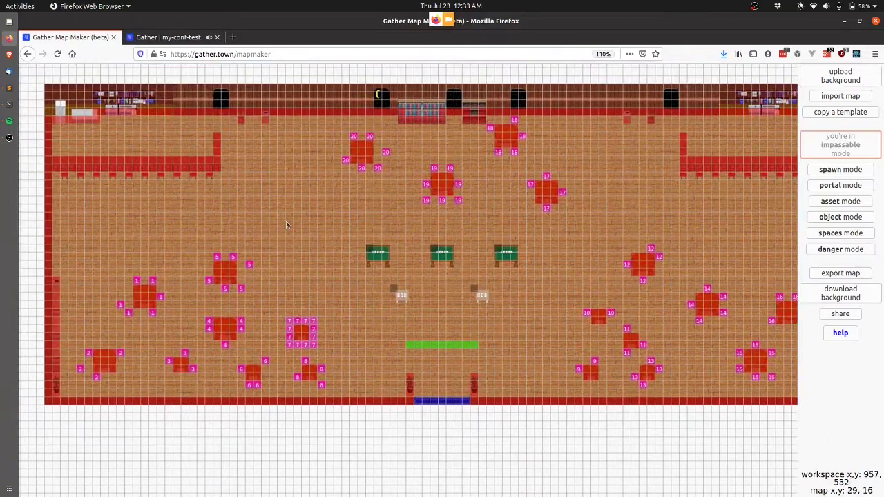
In the live space, walk the avatar from the small table out through the bar's south exit into the lobby
key(ctrl+Tab)
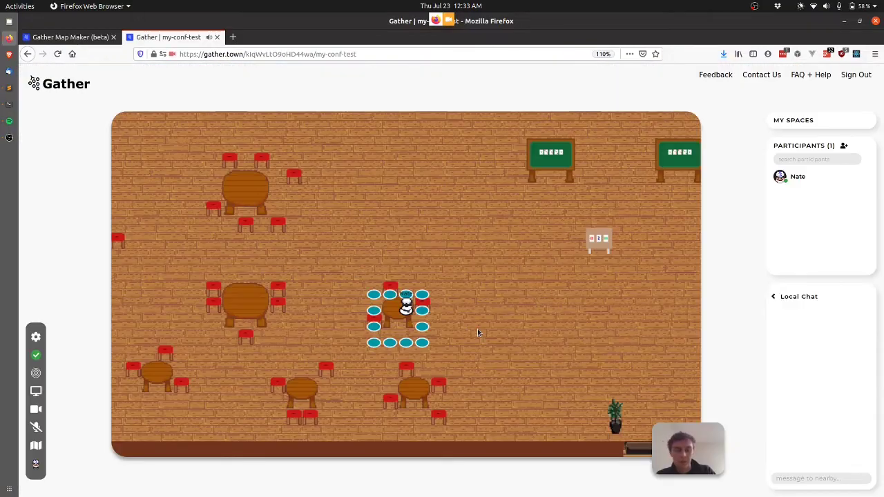
key(Right)
key(Right)
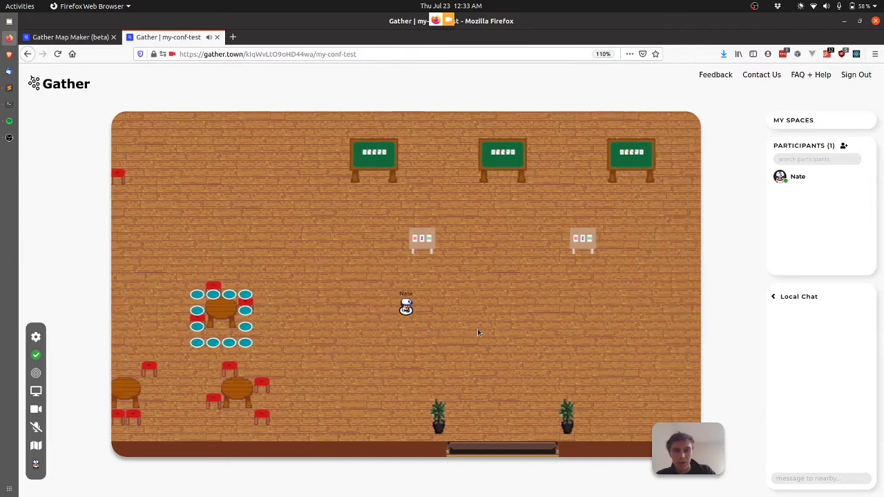
key(Down)
key(Down)
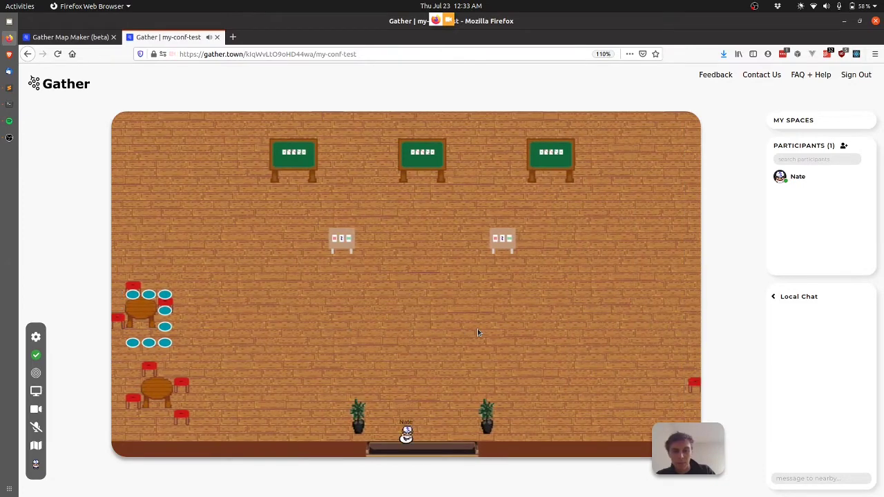
key(Down)
key(Down)
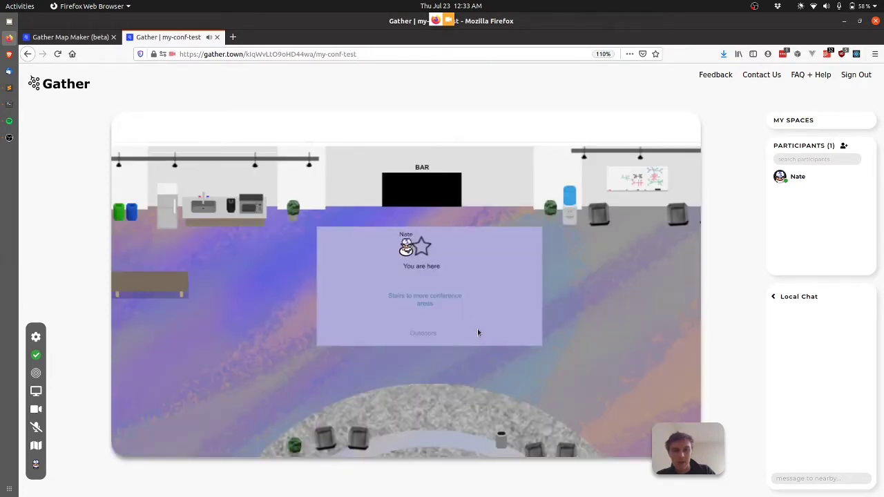
key(Up)
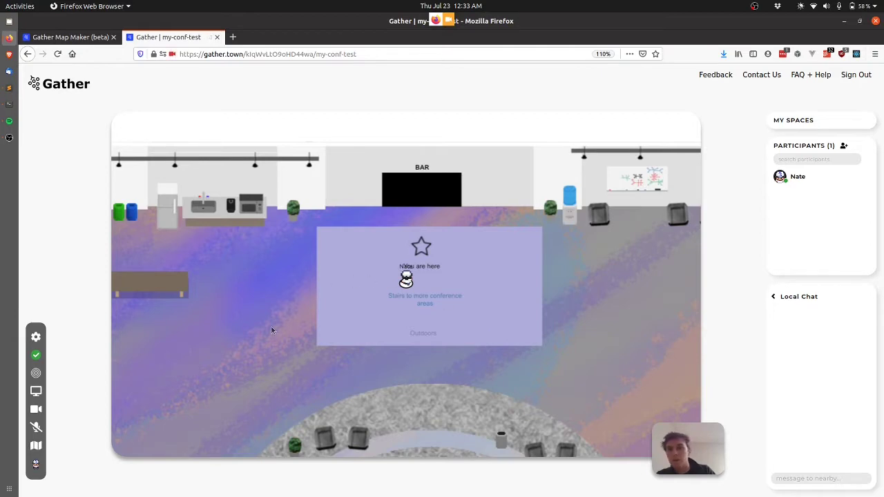
In the Map Maker, copy the small-keynote template under the name my-conf-small-keynote
key(ctrl+Page_Up)
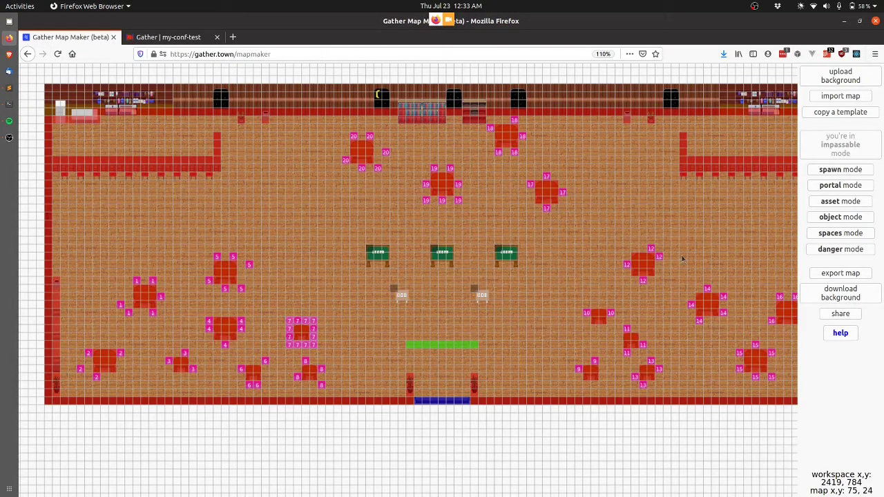
click(856, 112)
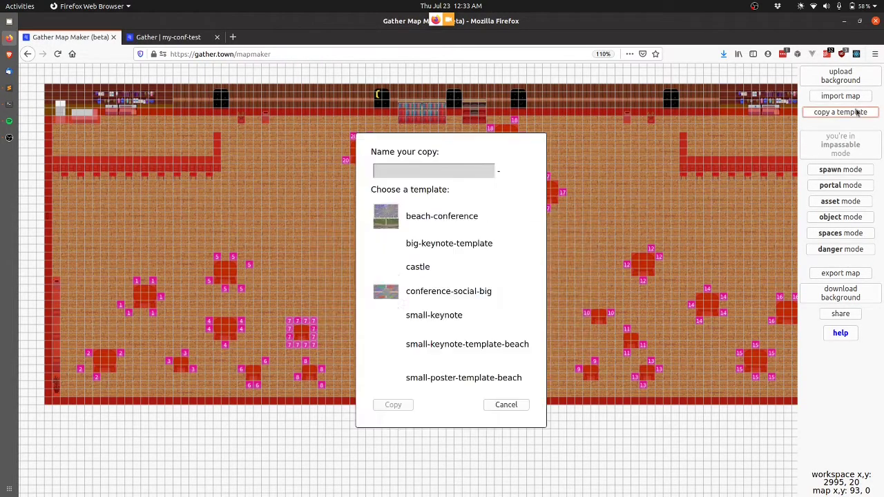
click(421, 316)
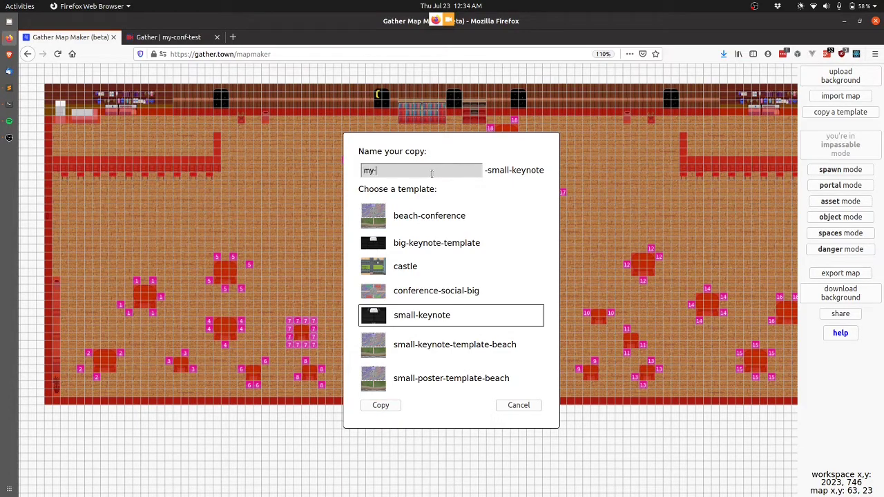
click(373, 406)
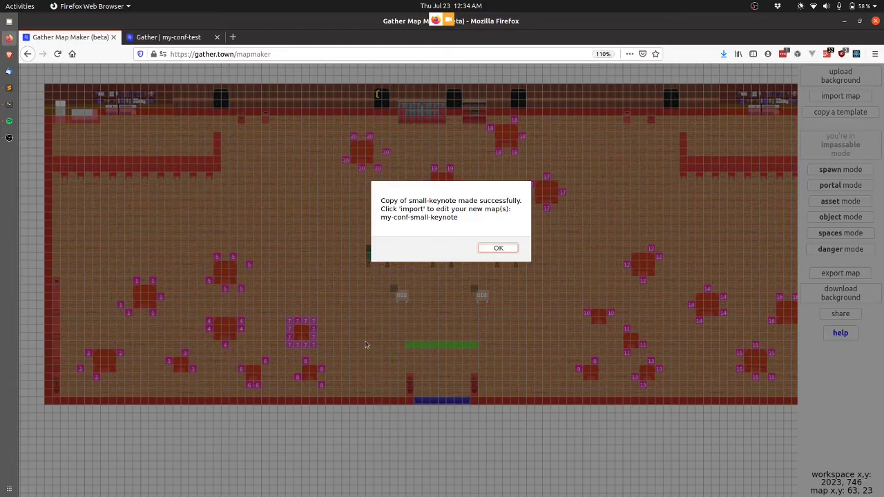
key(Return)
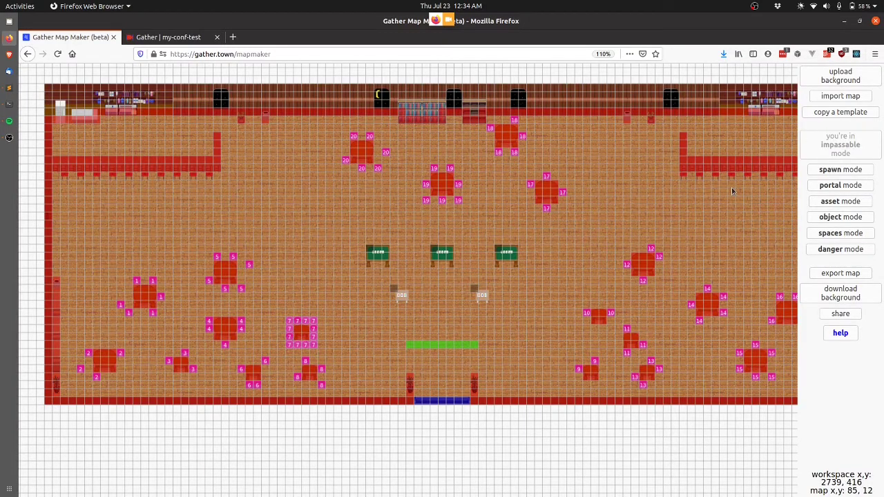
In the live space, test the portal by walking the avatar through the BAR doorway, back to the lobby and around its entrance
key(ctrl+Tab)
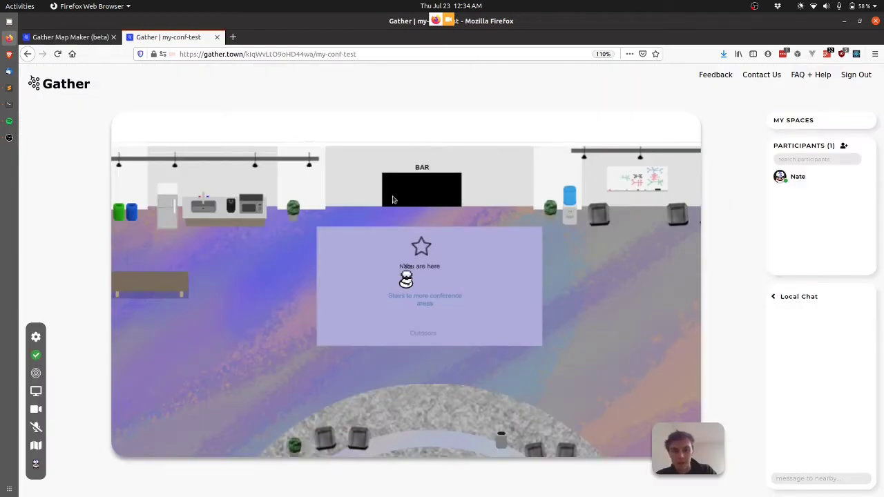
key(Up)
key(Up)
key(Up)
key(Up)
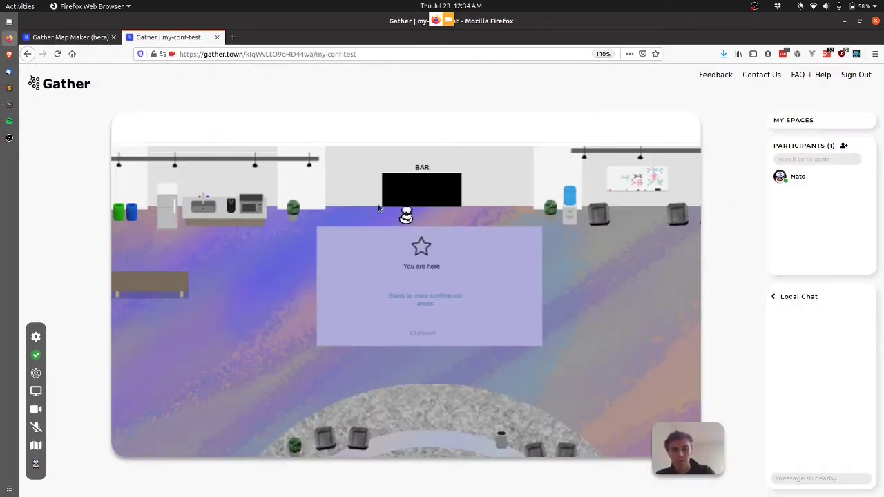
key(Up)
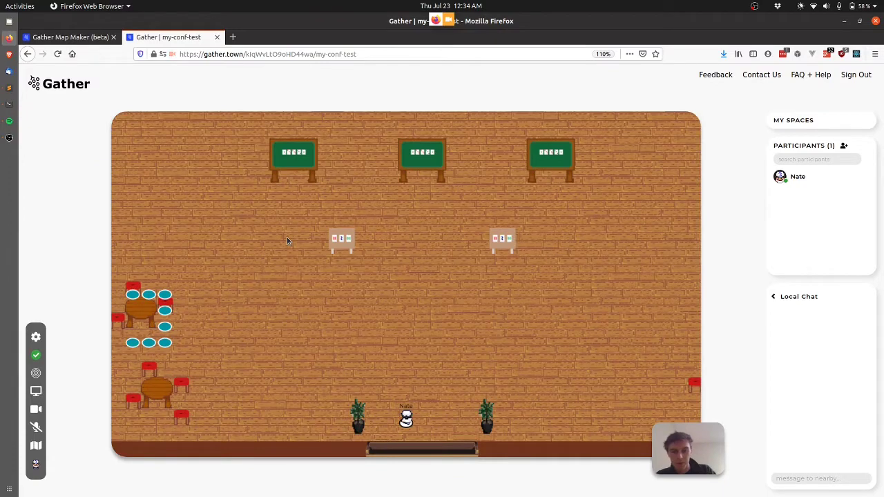
key(Down)
key(Down)
key(Up)
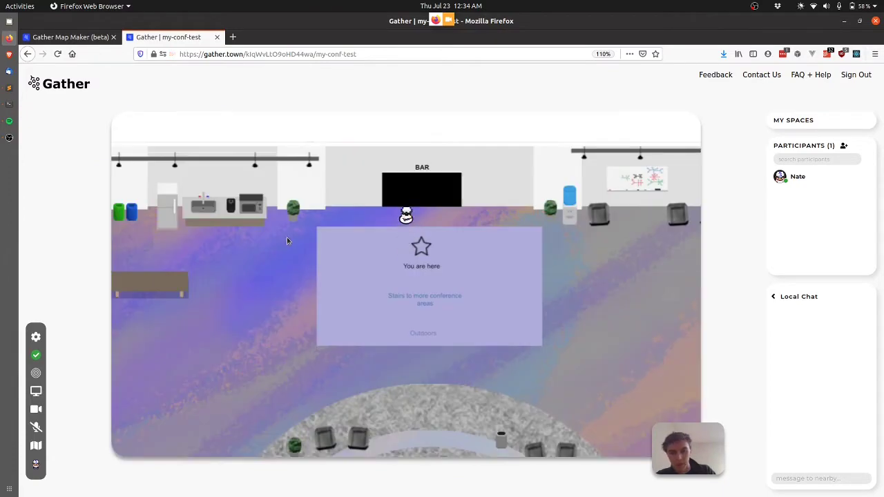
key(Up)
key(Up)
key(Up)
key(Right)
key(Right)
key(Down)
key(Down)
key(Down)
key(Down)
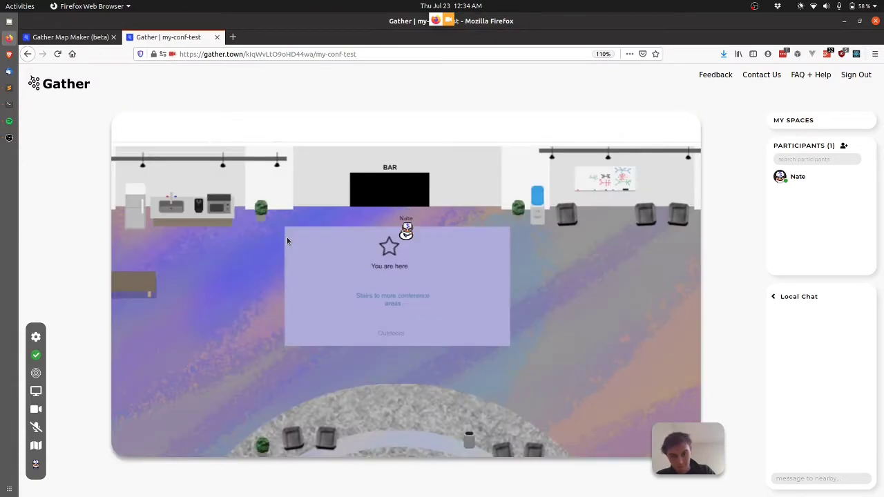
key(Up)
key(Left)
key(Down)
key(Down)
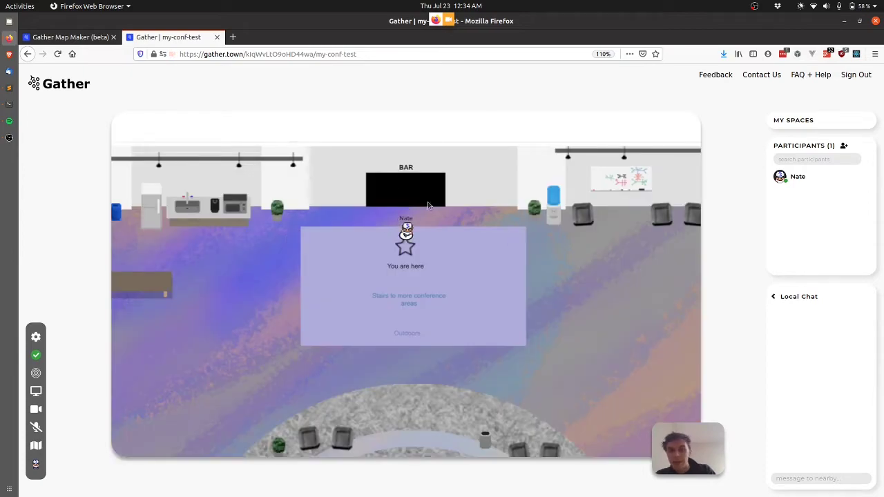
Import the my-conf-conference-social-beach map into the Map Maker and return to the live space
key(ctrl+Page_Up)
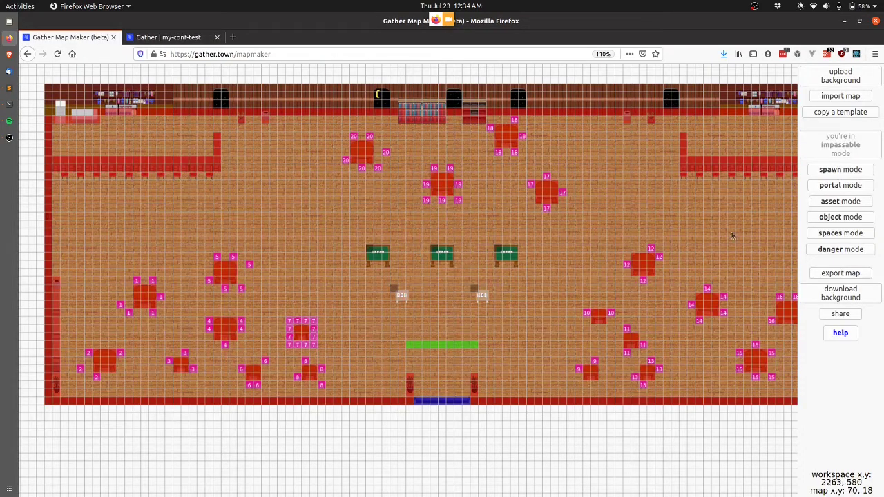
click(847, 101)
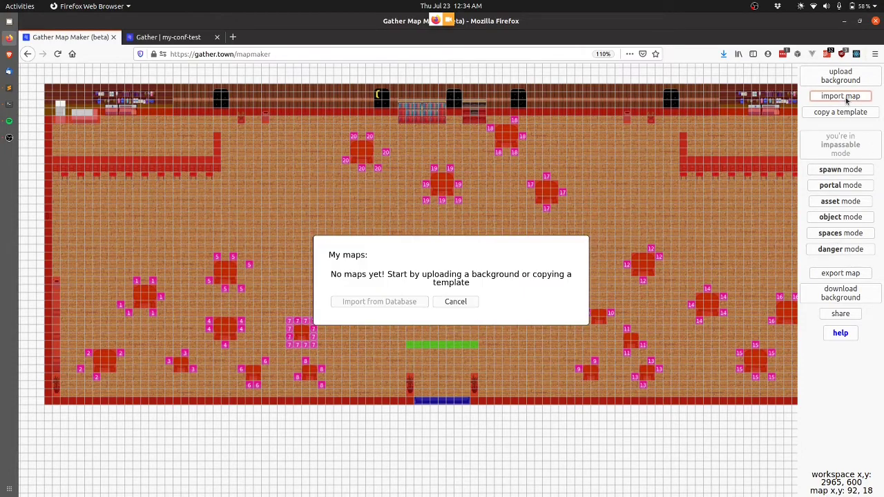
scroll(498, 346, down, 5)
scroll(499, 346, up, 3)
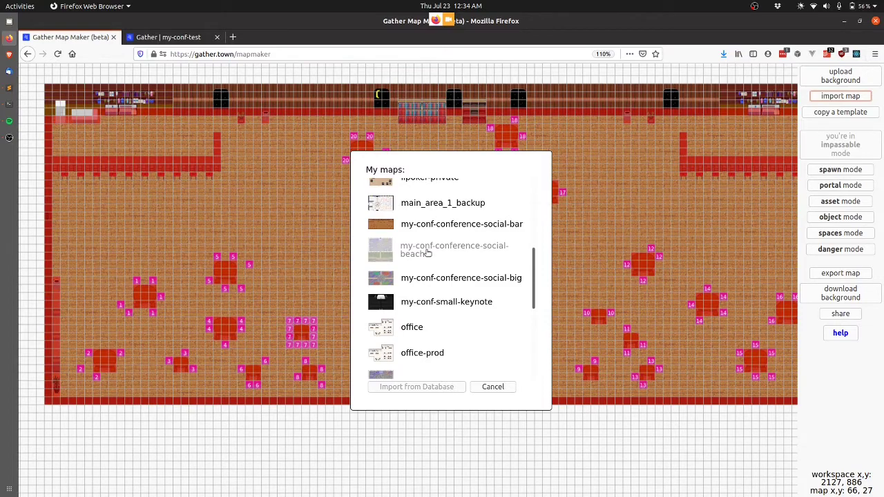
click(416, 253)
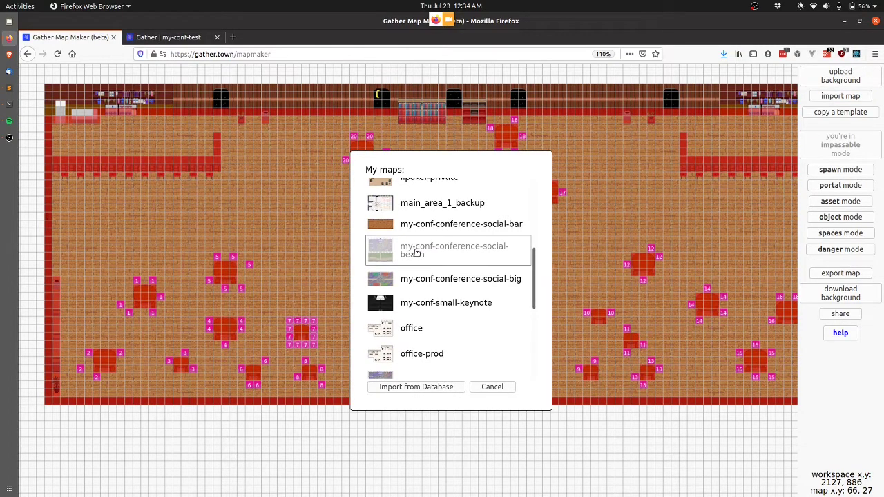
click(431, 387)
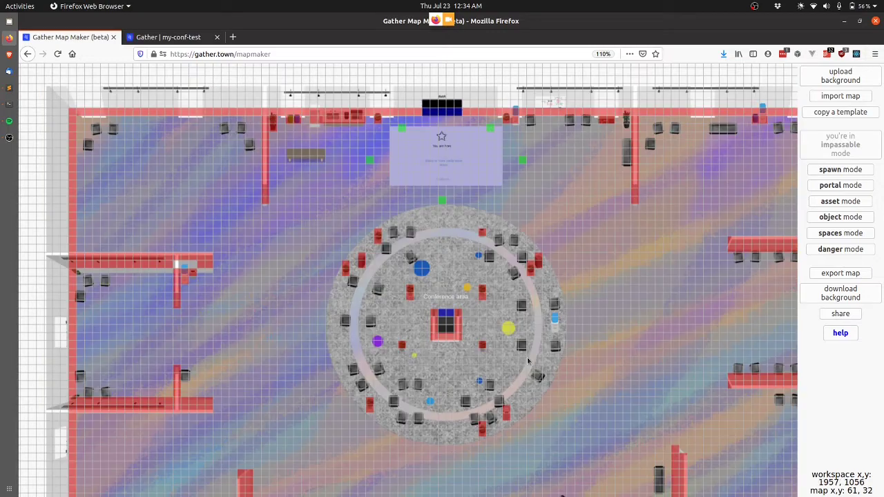
key(ctrl+Tab)
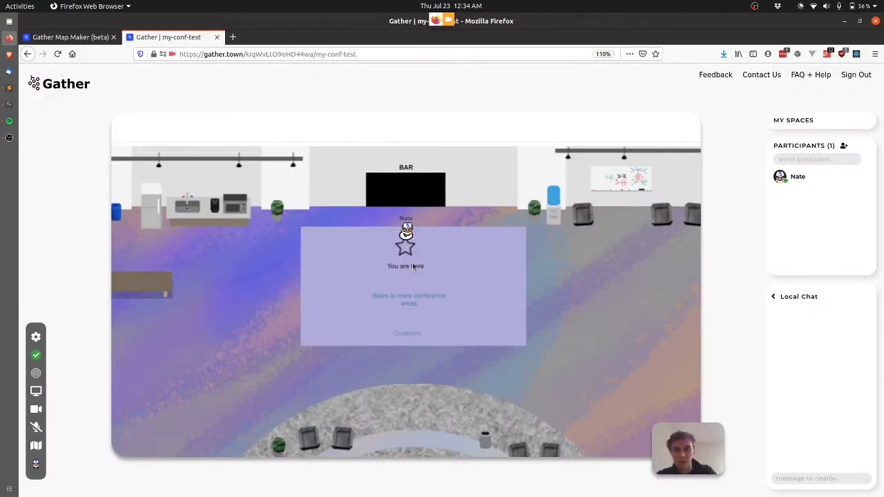
In the Map Maker, inspect the destination of the portal tiles in the BAR doorway
key(ctrl+Tab)
scroll(426, 108, up, 5)
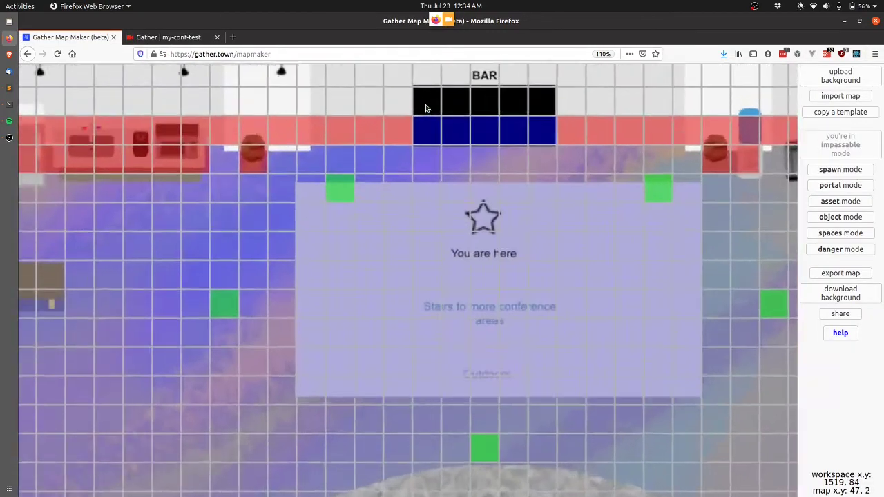
scroll(426, 107, up, 1)
scroll(518, 174, up, 2)
scroll(518, 173, right, 2)
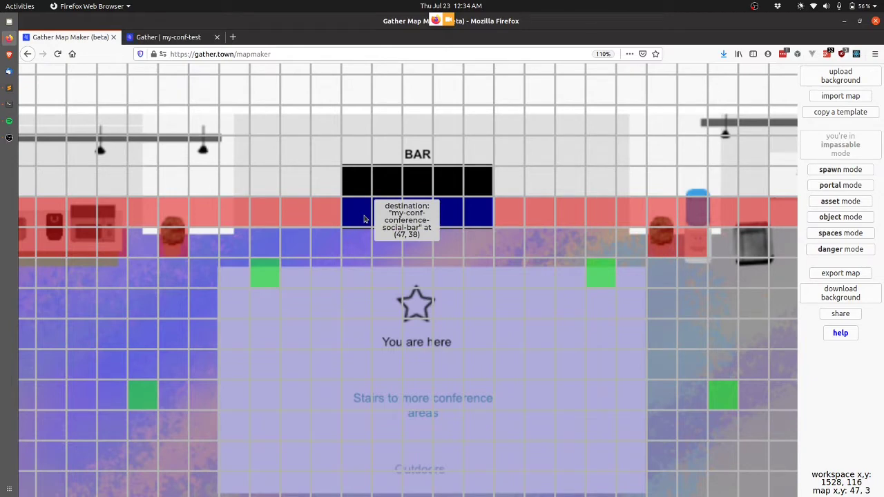
In the live space, walk the avatar through the BAR doorway into the bar and back out its south exit
key(ctrl+Tab)
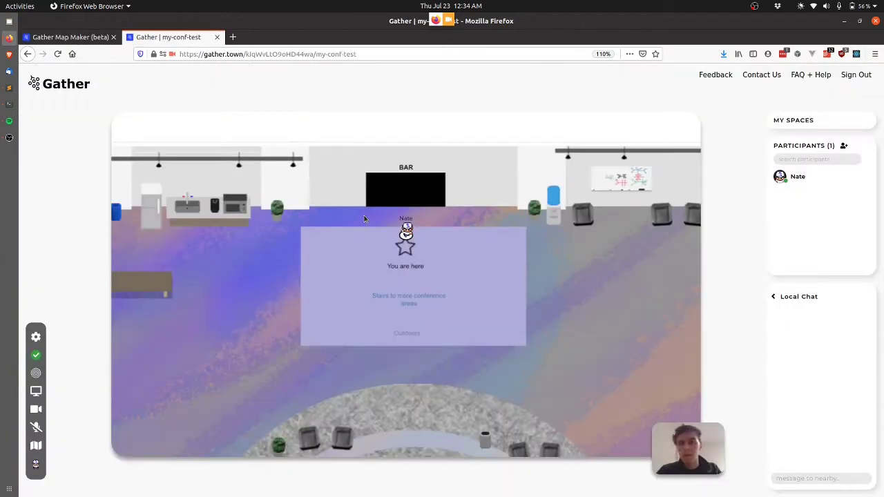
key(Up)
key(Up)
key(Up)
key(Down)
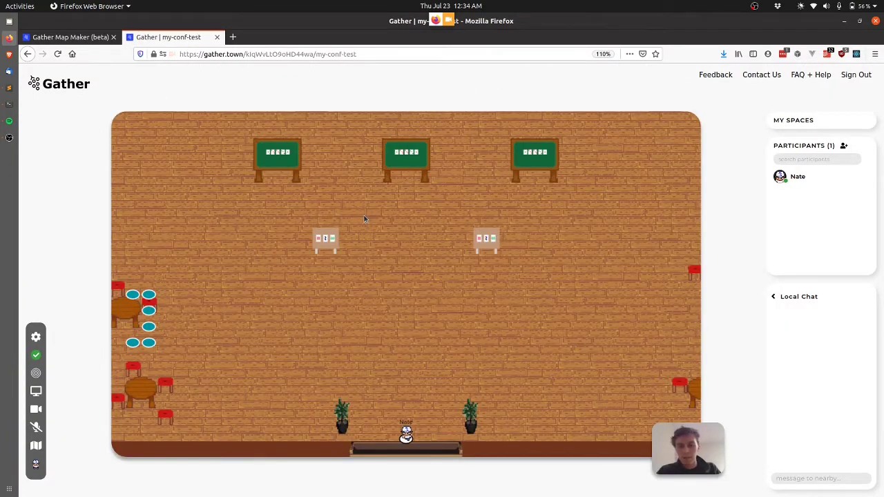
key(Down)
In the Map Maker, remove all five portal tiles from the BAR doorway
key(ctrl+Tab)
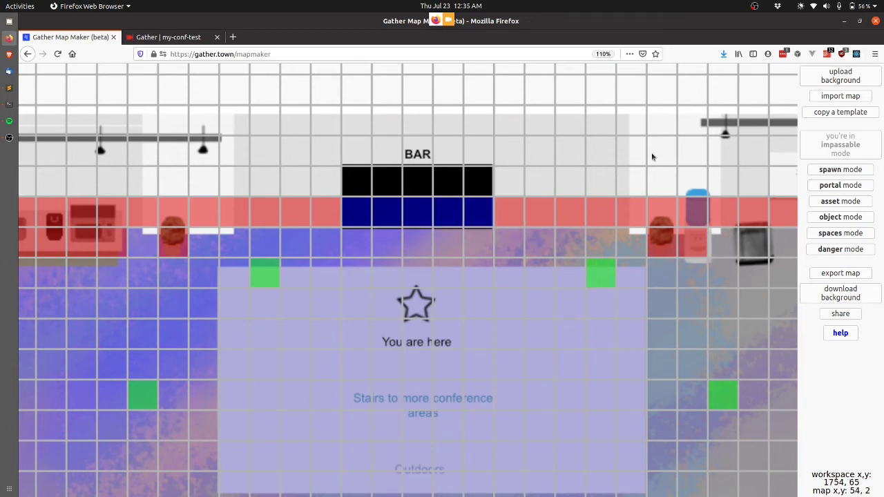
click(850, 184)
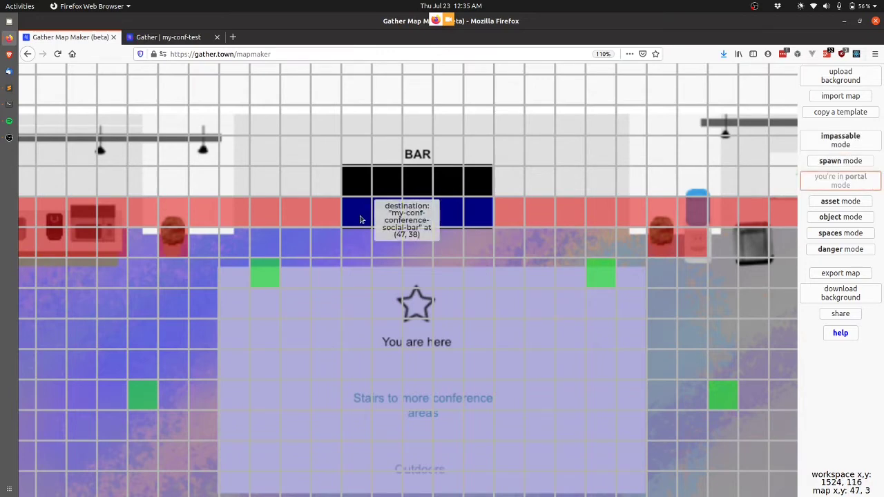
click(361, 217)
click(377, 219)
click(418, 220)
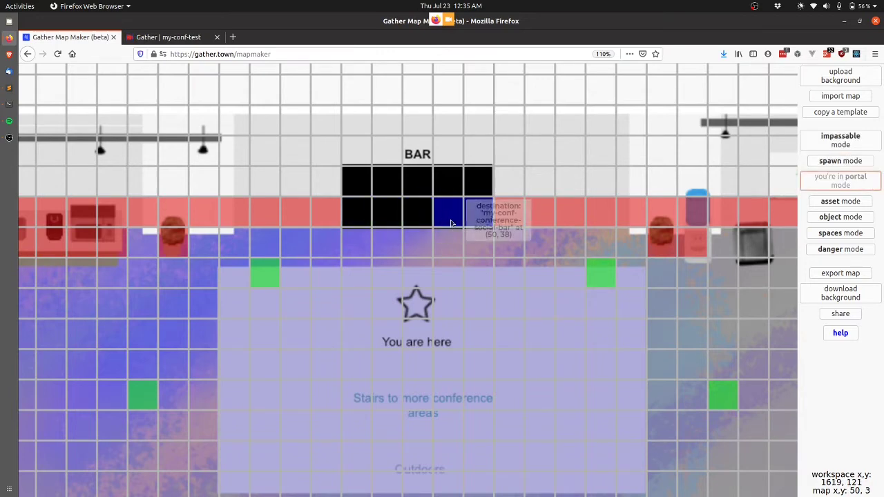
click(447, 221)
click(475, 224)
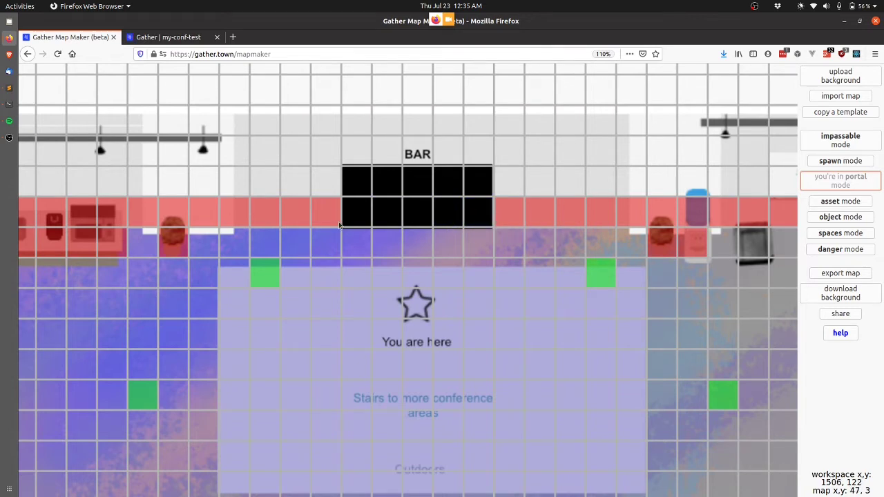
Create a portal on the doorway's westernmost tile (47, 3) leading to my-conf-small-keynote at X 5, Y 5
click(366, 217)
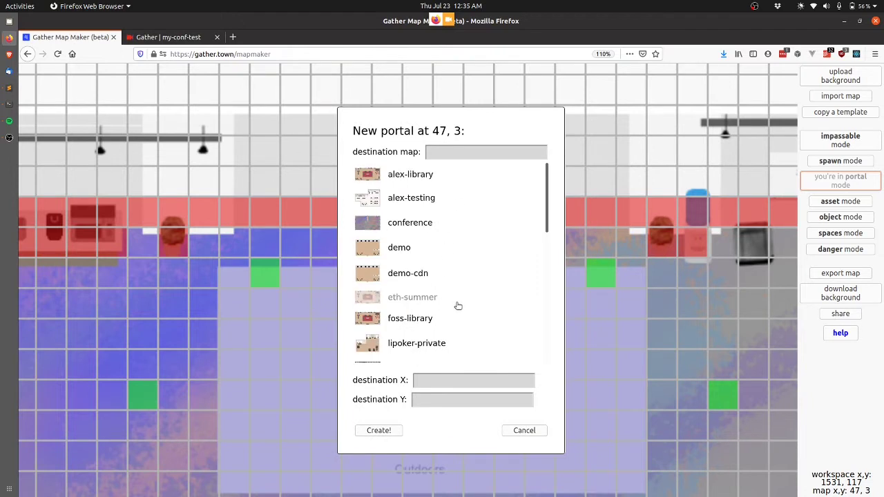
scroll(456, 306, down, 2)
scroll(456, 305, down, 3)
click(420, 292)
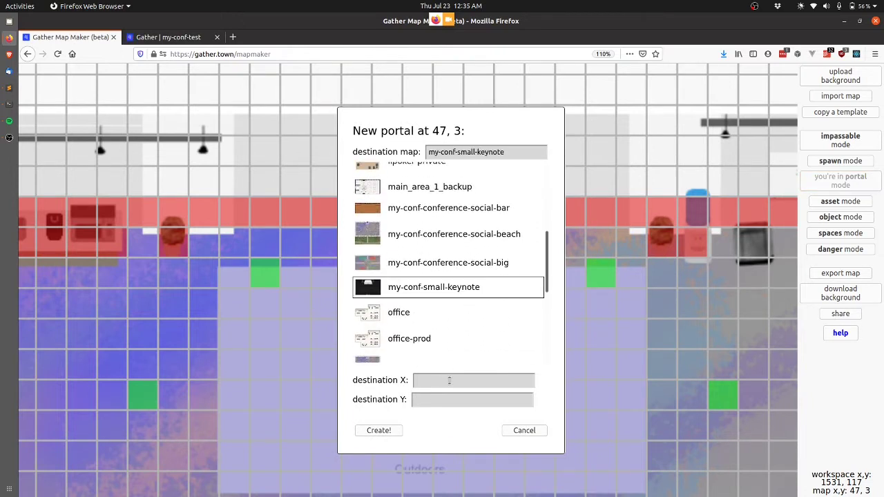
key(Tab)
text(5)
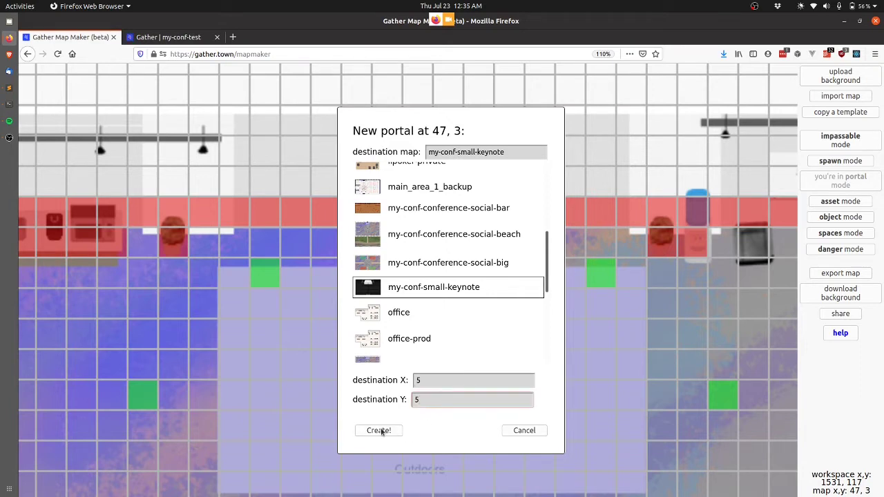
click(378, 430)
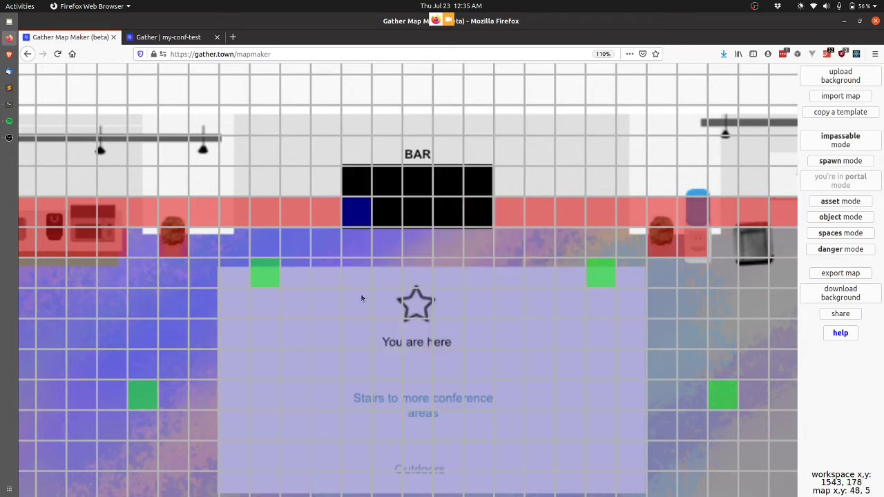
click(358, 210)
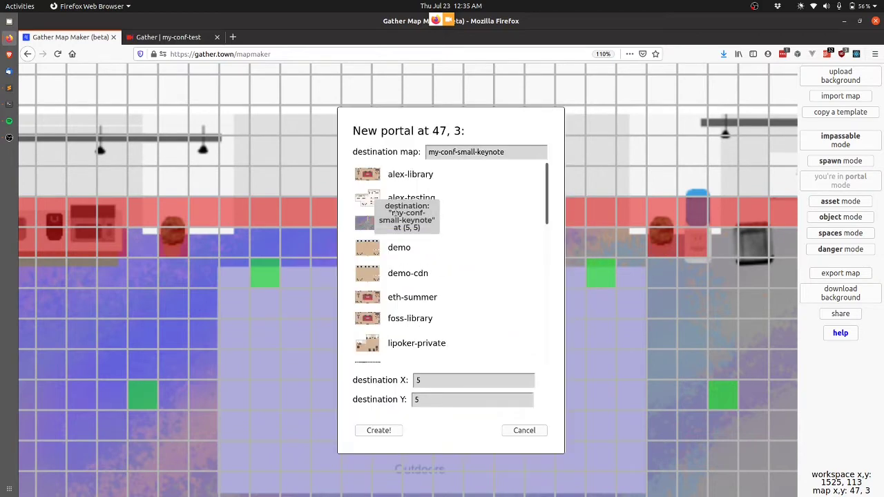
click(565, 430)
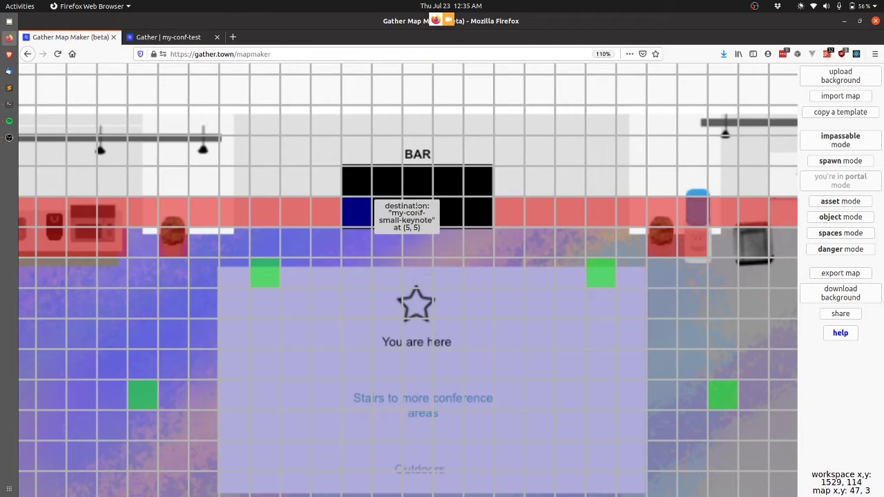
Export the edited map as an update of the existing my-conf-conference-social-beach map
click(842, 275)
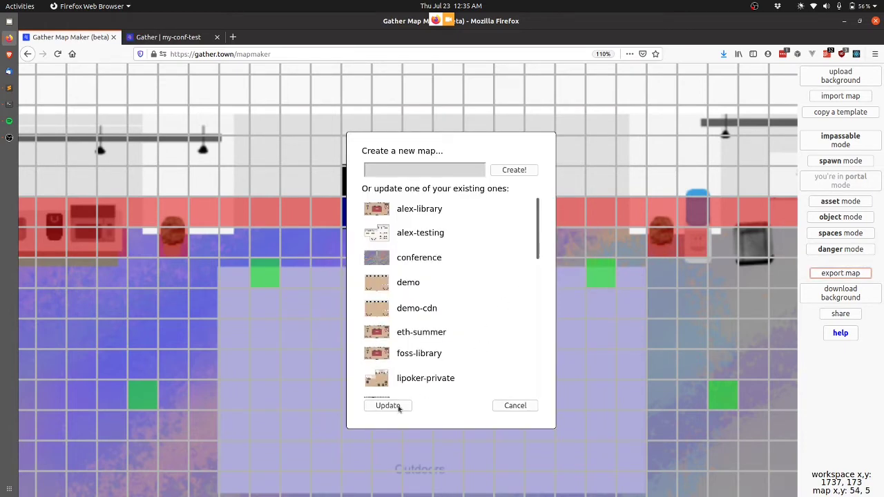
scroll(462, 344, down, 6)
scroll(450, 340, up, 1)
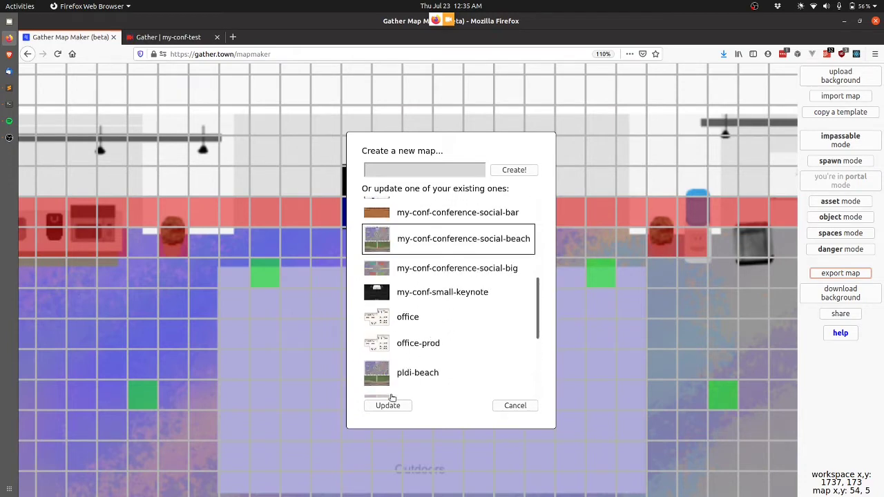
click(388, 406)
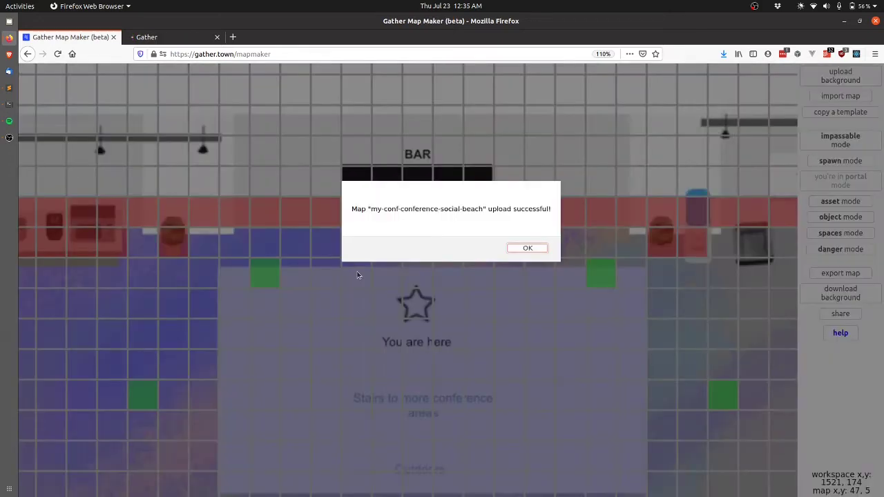
key(Return)
In the live space, walk the avatar into the BAR doorway's portal-free tiles and back out to the lobby
key(ctrl+Tab)
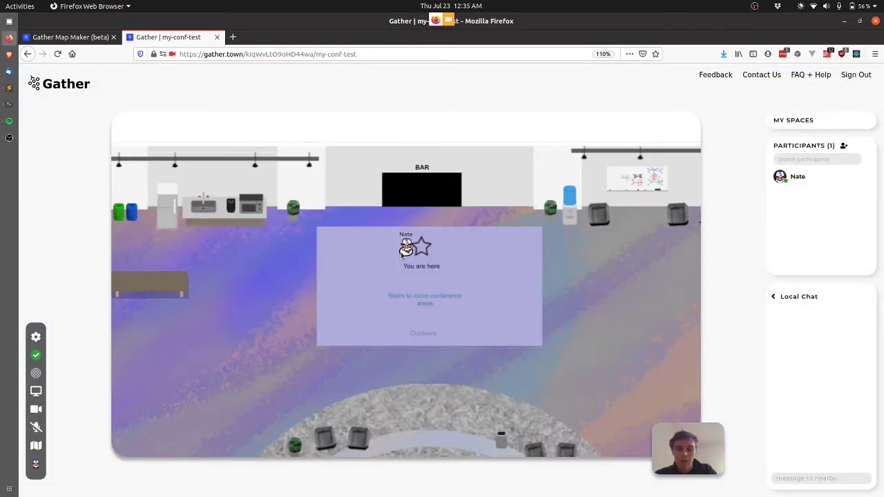
key(Right)
key(Up)
key(Up)
key(Up)
key(Up)
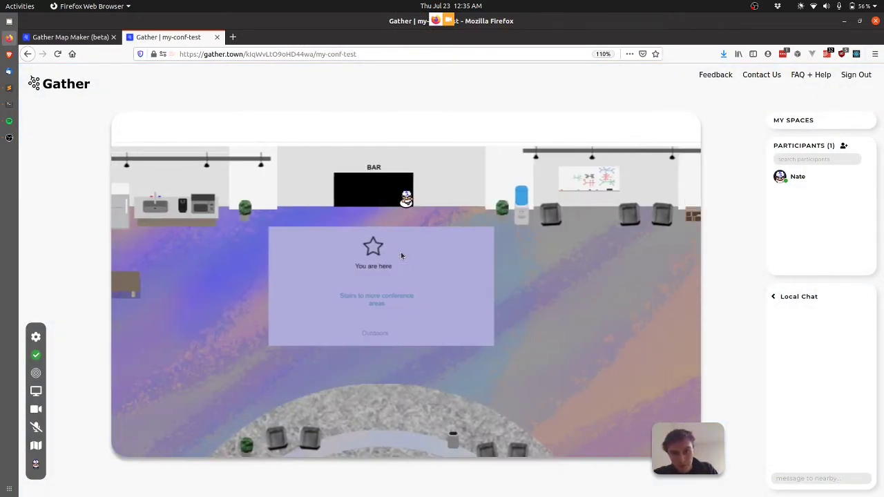
key(Up)
key(Up)
key(Down)
key(Down)
key(Down)
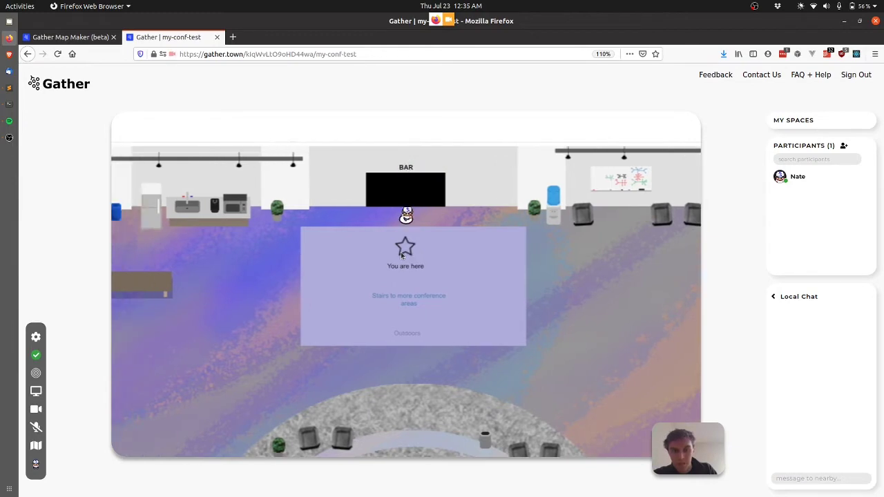
Walk the avatar through the doorway's new westernmost portal into the small keynote room
key(Left)
key(Down)
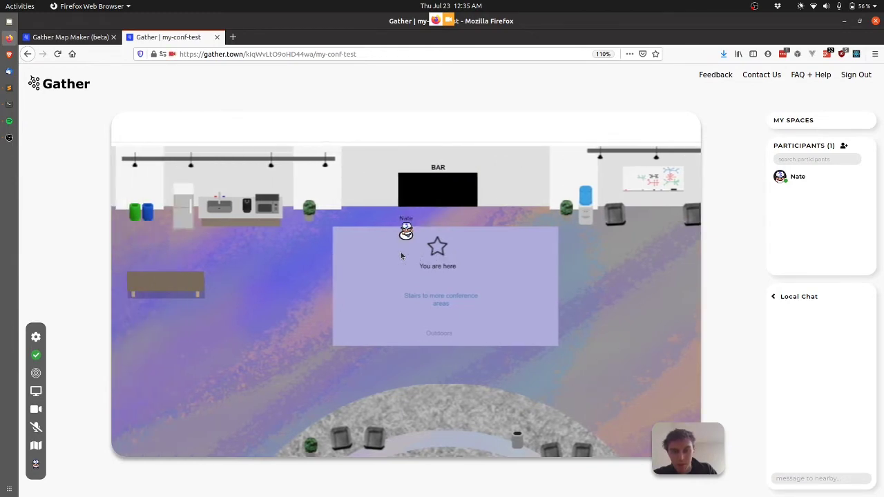
key(Right)
key(Down)
key(Right)
key(Down)
key(Right)
key(Down)
key(Right)
key(Down)
key(Right)
key(Down)
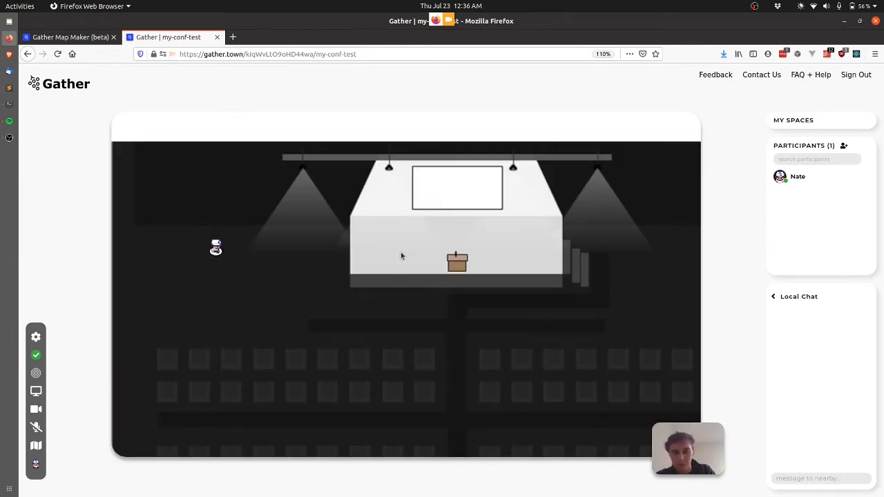
Walk the avatar past the front of the keynote stage and down through the seating rows
key(Right)
key(Right)
key(Right)
key(Right)
key(Right)
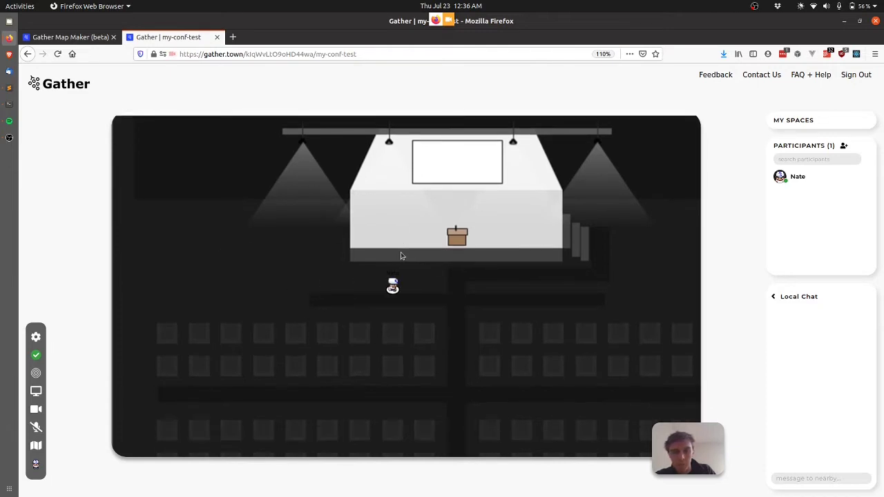
key(Down)
key(Down)
key(Down)
key(Down)
key(Down)
key(Down)
key(Down)
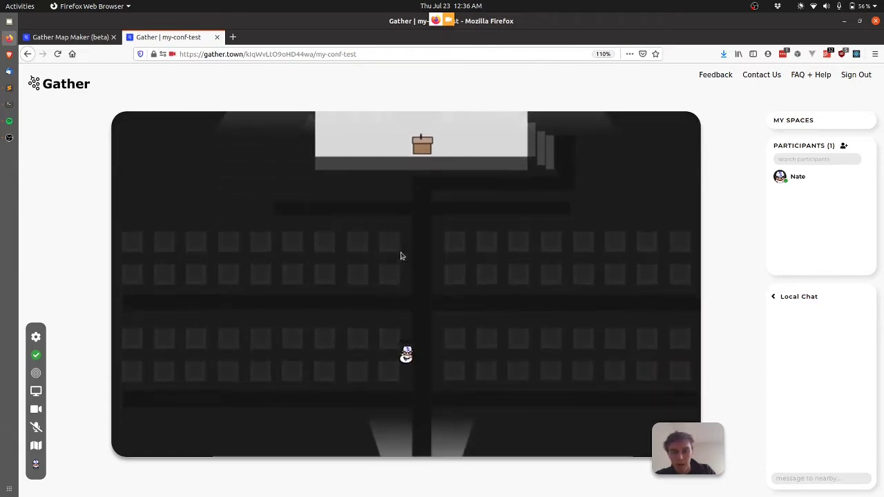
Walk the avatar down the keynote room's center aisle and test its south entrance for a way out
key(Down)
key(Down)
key(Left)
key(Up)
key(Up)
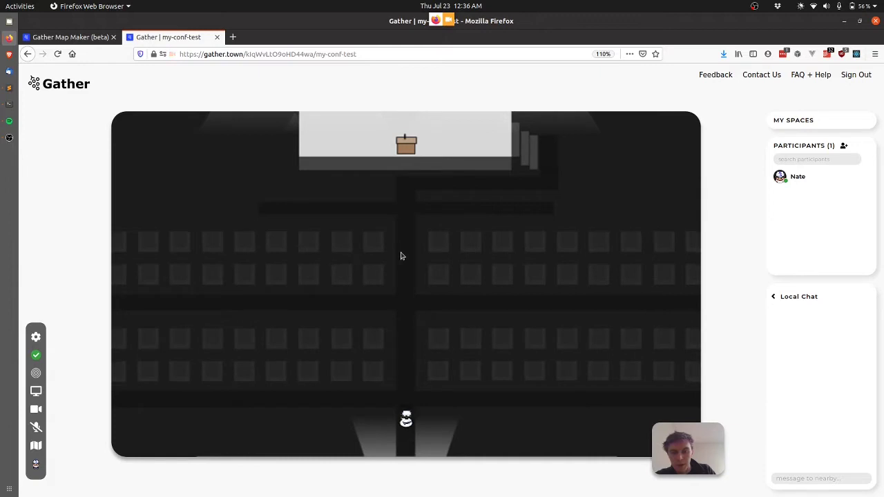
key(Down)
key(Down)
key(Up)
key(Up)
key(Down)
key(Down)
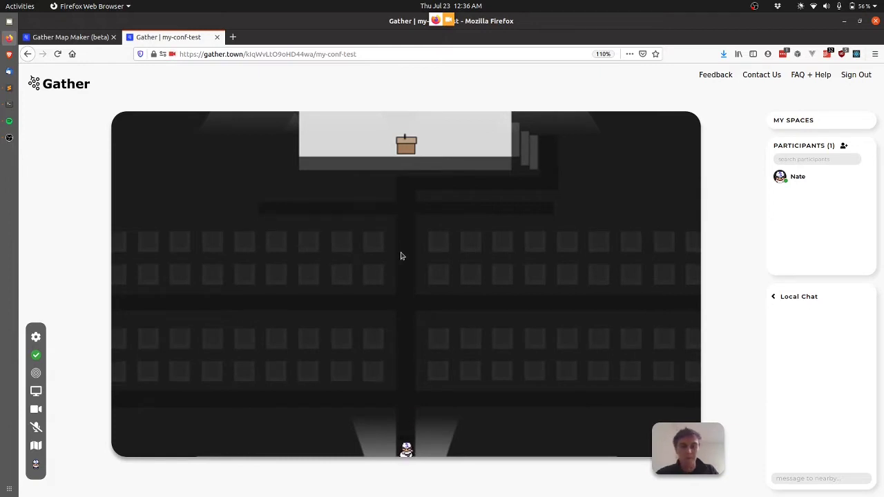
Import the my-conf-small-keynote map into the Map Maker and examine the entrance at its south edge
key(ctrl+Page_Up)
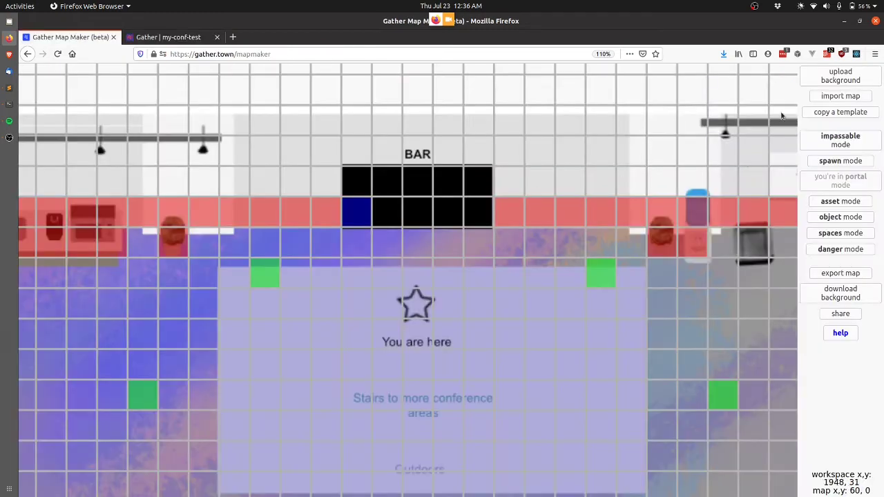
click(850, 99)
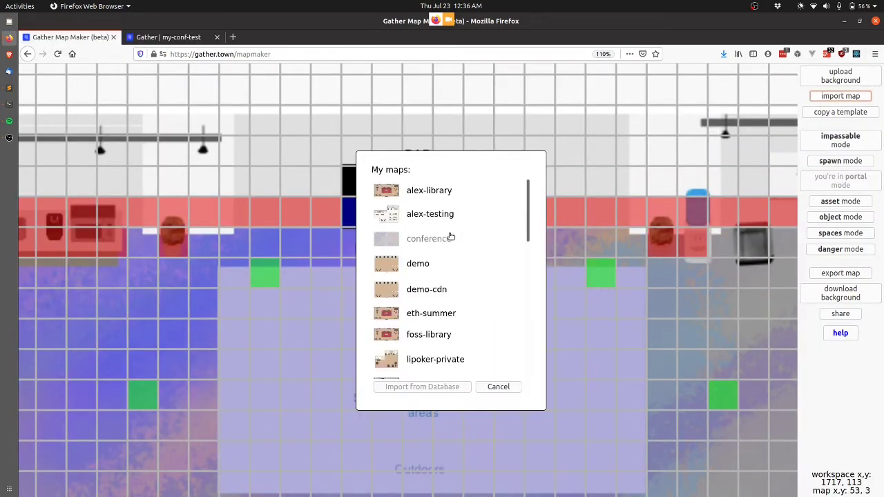
scroll(417, 290, down, 3)
scroll(417, 311, down, 1)
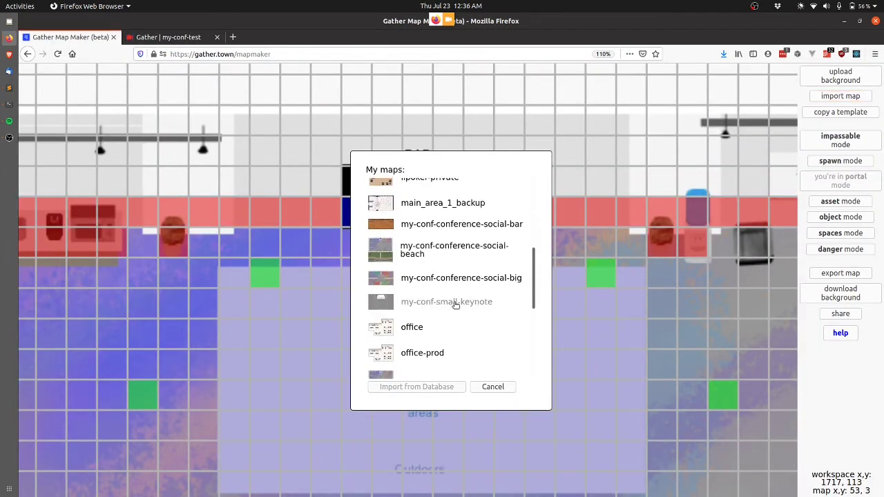
click(454, 304)
click(442, 391)
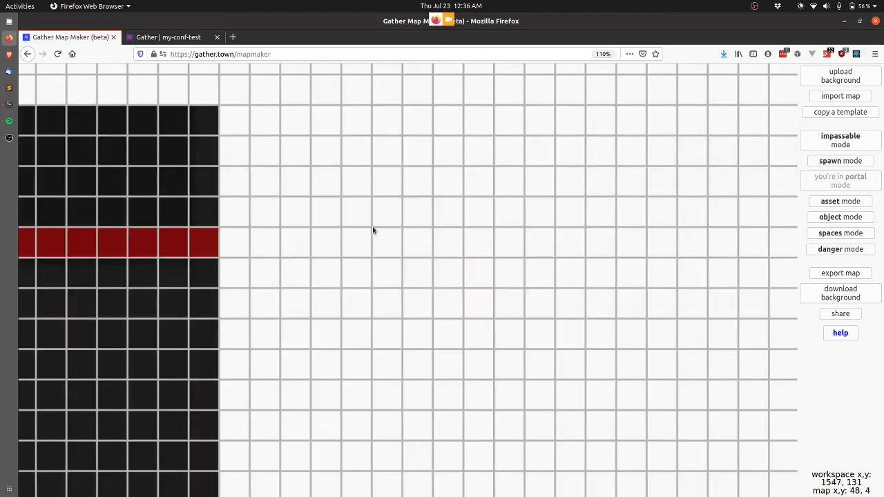
scroll(520, 255, down, 5)
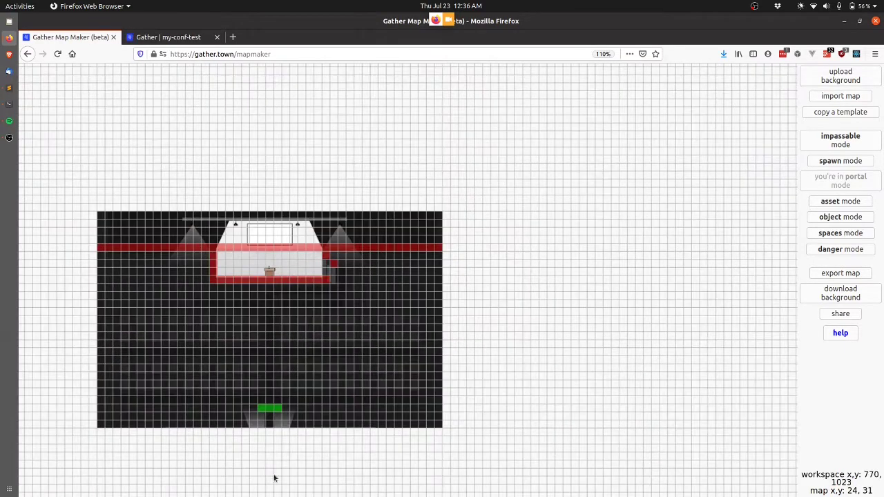
scroll(191, 432, up, 3)
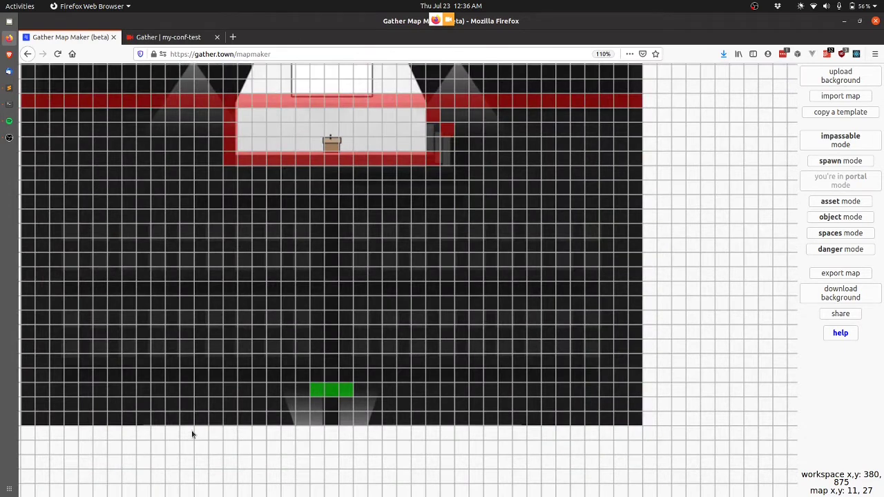
scroll(192, 432, up, 1)
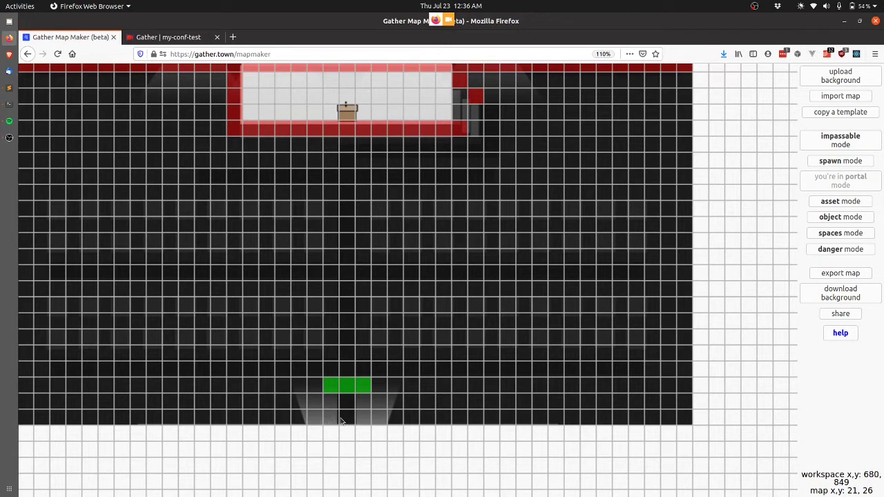
Import the my-conf-conference-social-beach map into the Map Maker
click(854, 97)
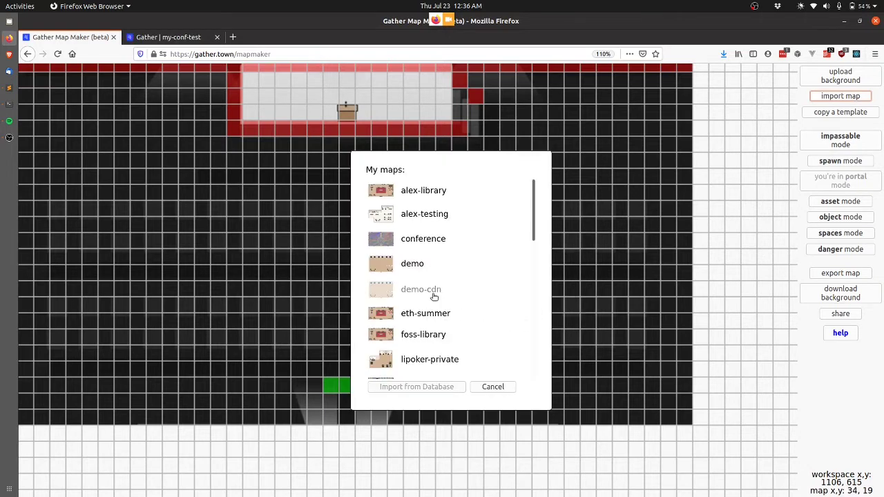
scroll(434, 292, down, 5)
scroll(433, 297, up, 1)
scroll(434, 297, up, 5)
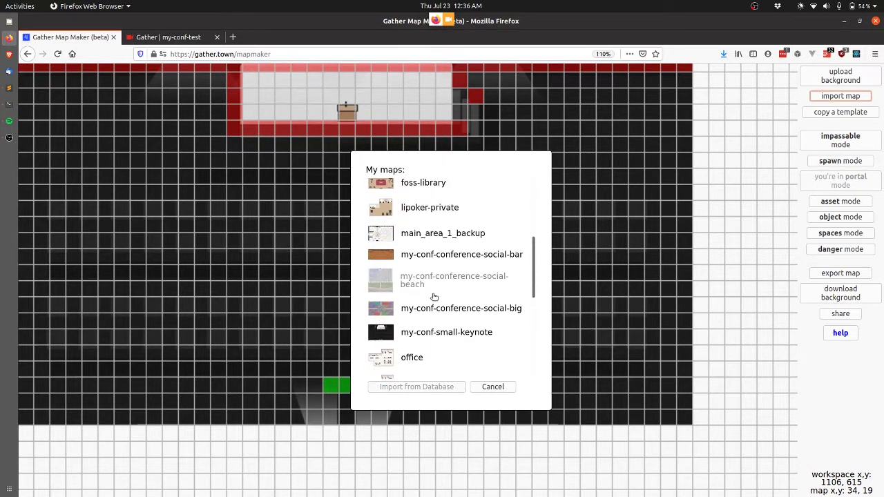
click(425, 290)
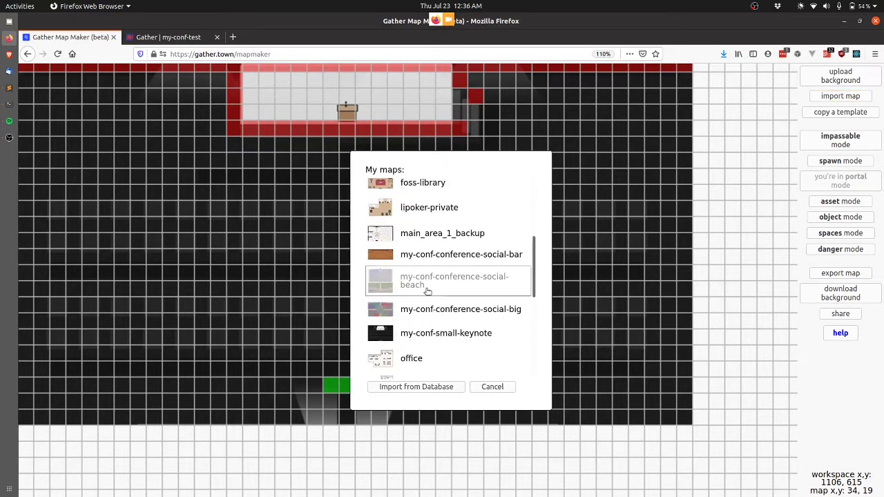
click(449, 388)
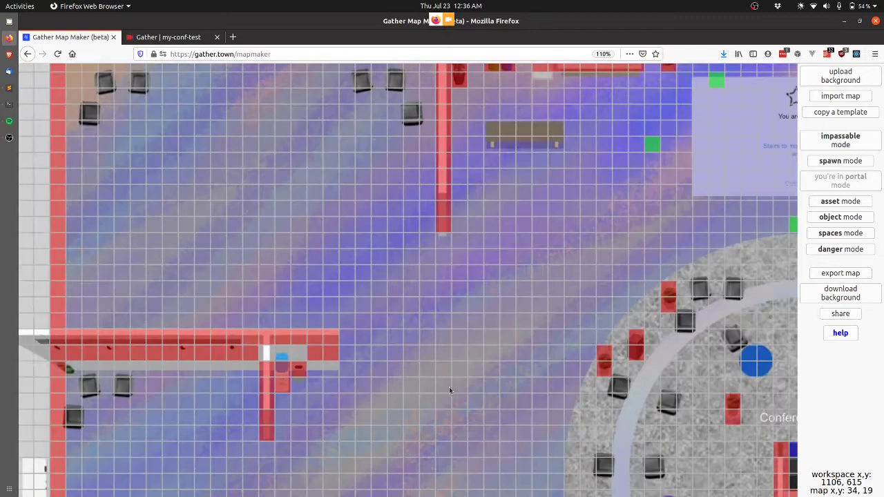
Check the destination of the westernmost portal in the BAR doorway and delete that portal
scroll(655, 134, up, 2)
scroll(655, 134, right, 6)
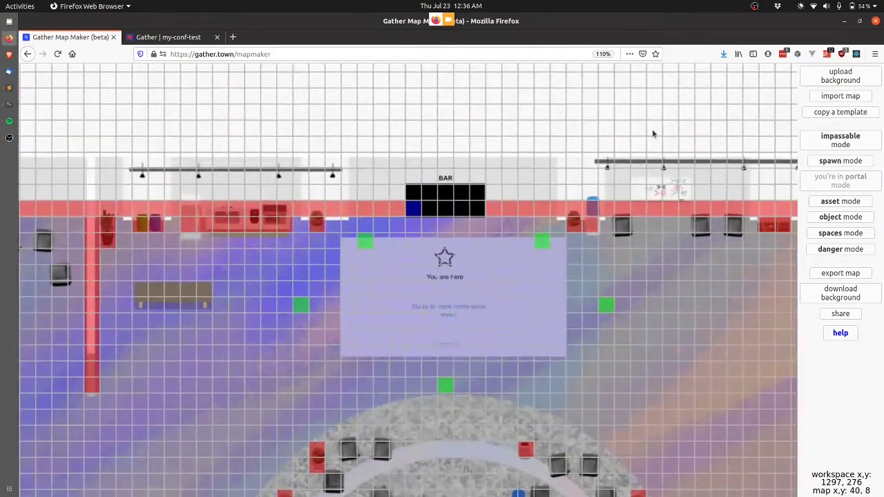
scroll(351, 241, up, 3)
scroll(350, 242, up, 3)
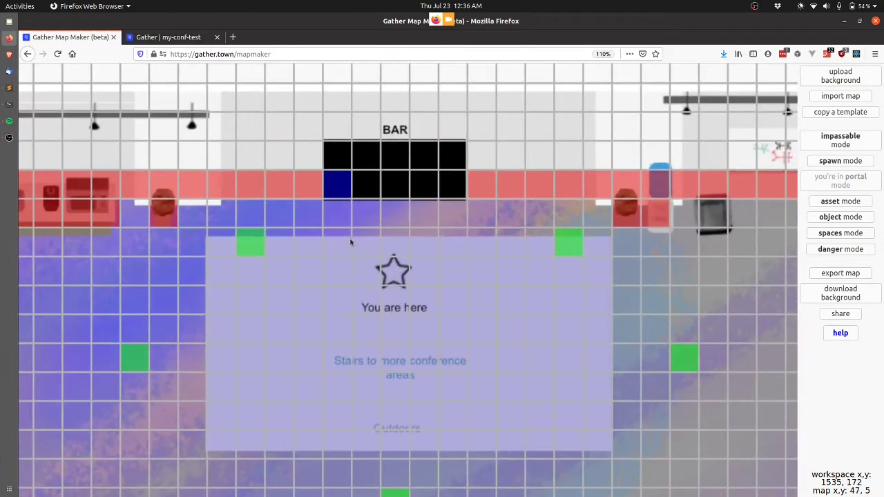
scroll(350, 242, up, 2)
mouse_move(335, 243)
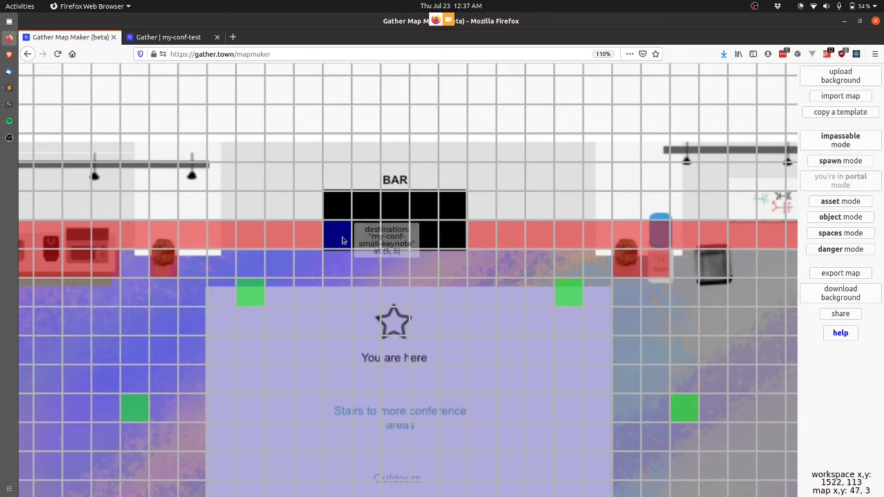
click(343, 242)
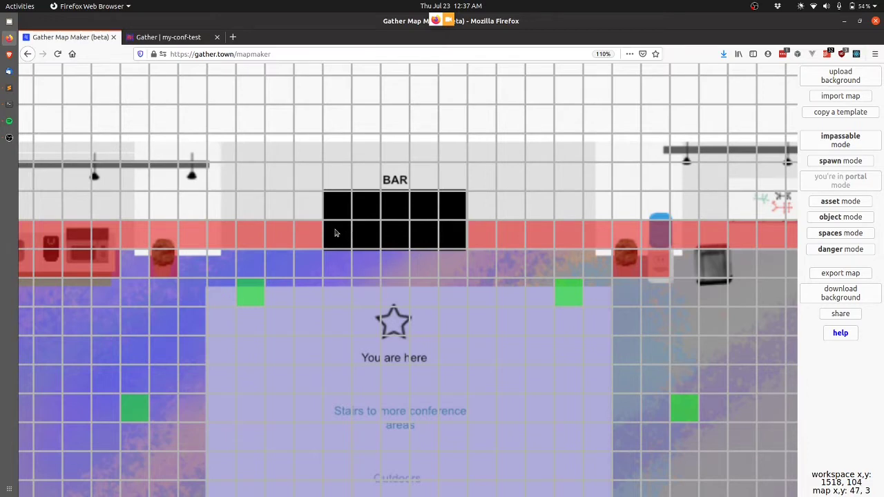
Create a portal on the BAR doorway's westernmost tile at 47, 3 leading to my-conf-small-keynote at X 19, Y 26
click(336, 233)
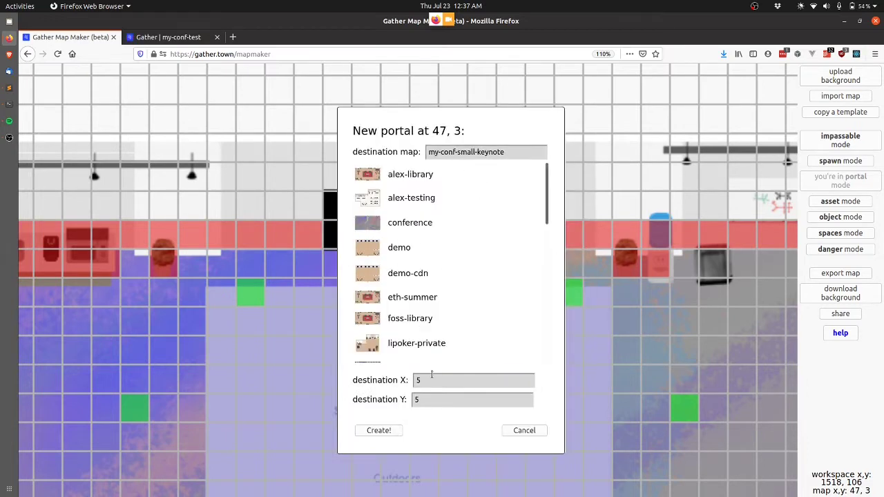
click(432, 374)
text(19)
key(Tab)
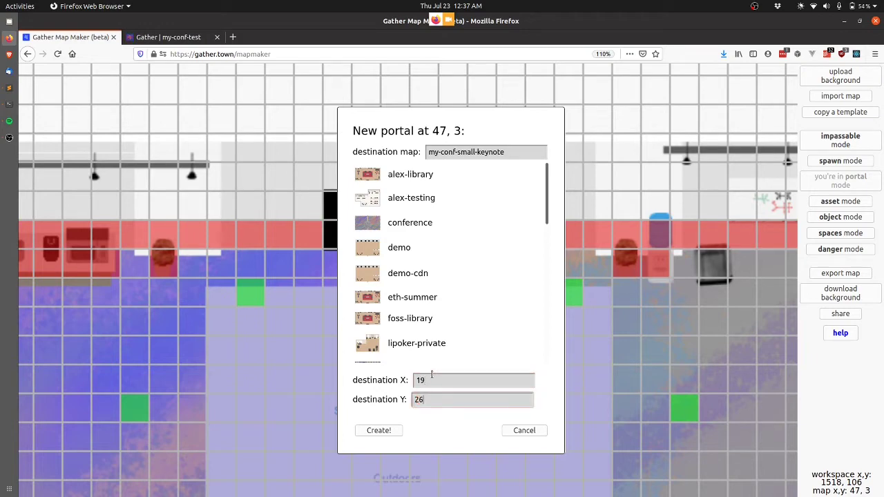
click(372, 430)
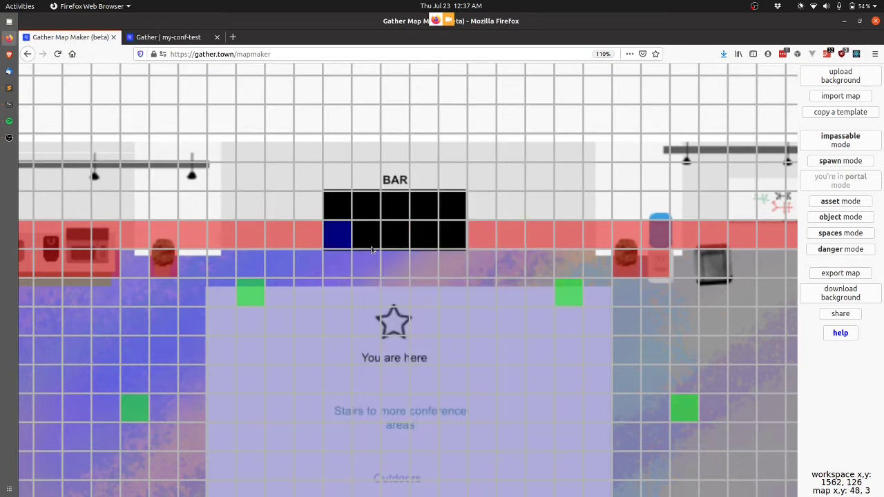
Add portals at 48, 3 and 49, 3 in the BAR doorway leading to my-conf-small-keynote at 20, 26 and 21, 26
click(368, 247)
click(434, 379)
key(BackSpace)
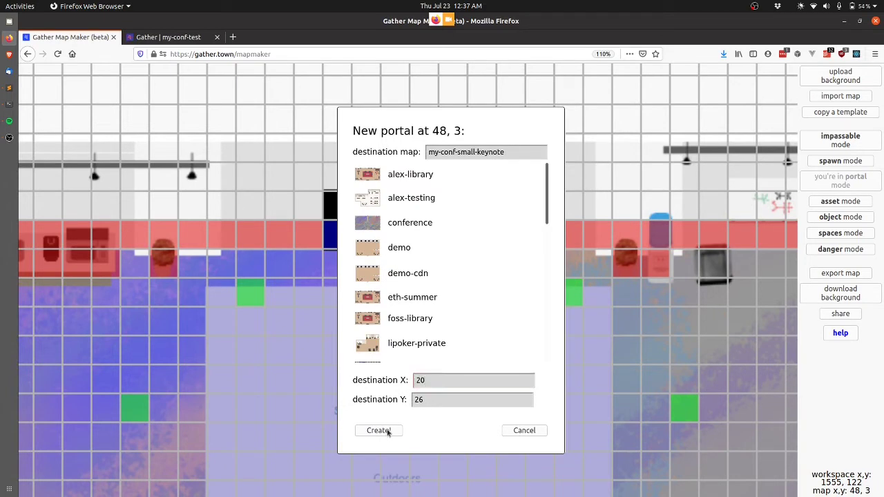
click(378, 429)
click(398, 238)
click(440, 380)
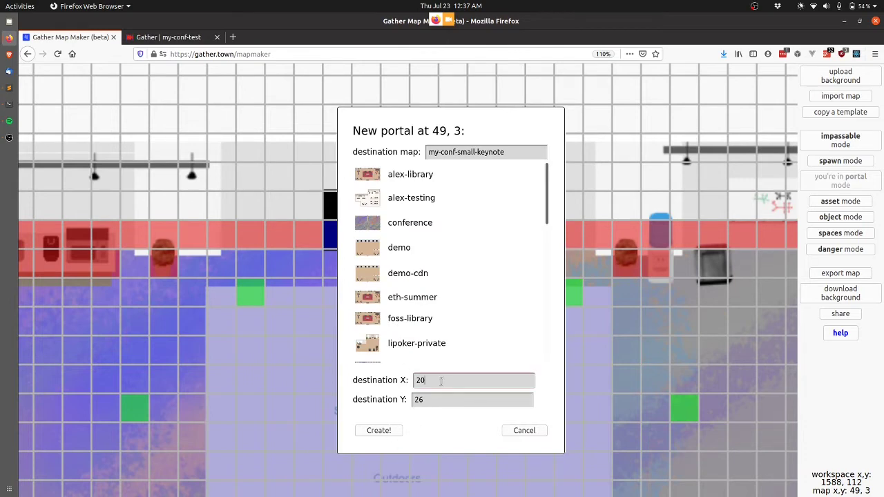
click(390, 432)
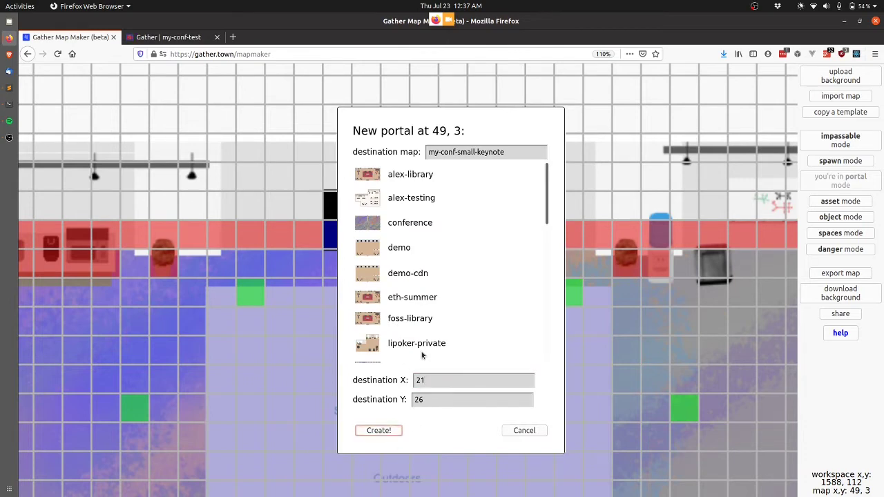
Add portals at 50, 3 and 51, 3 in the BAR doorway leading to my-conf-small-keynote at 22, 26 and 23, 26
click(416, 240)
click(453, 378)
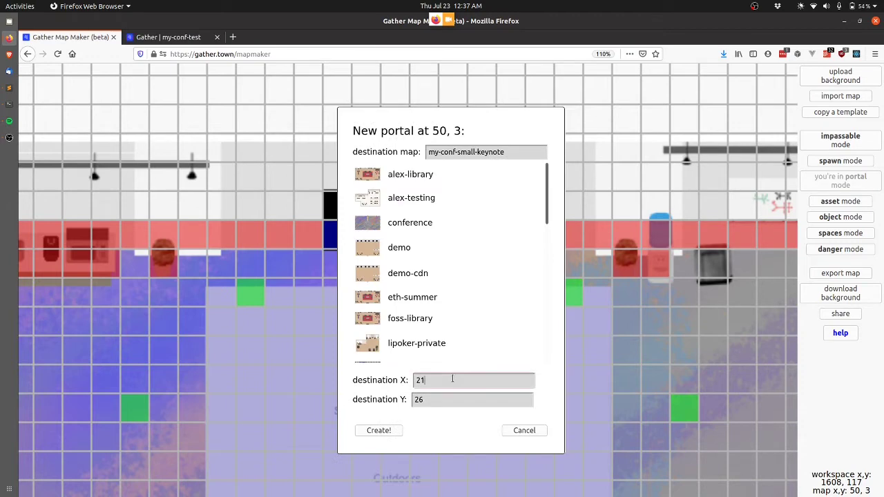
click(383, 429)
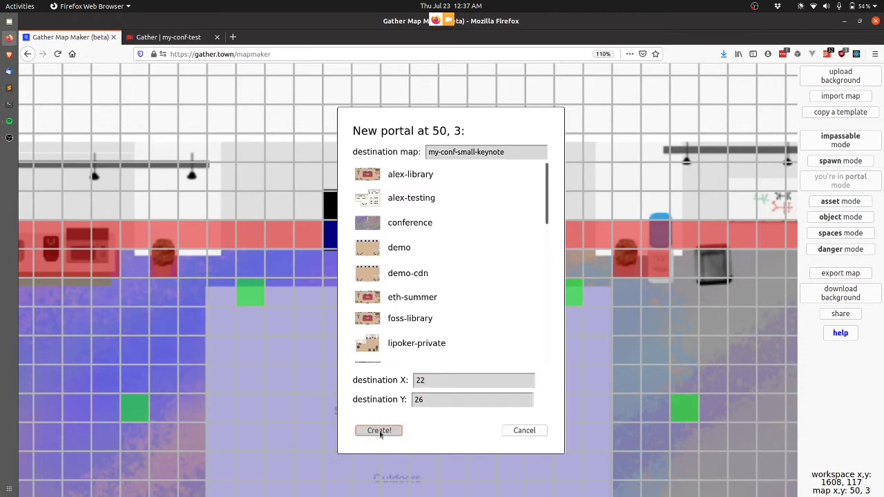
click(452, 239)
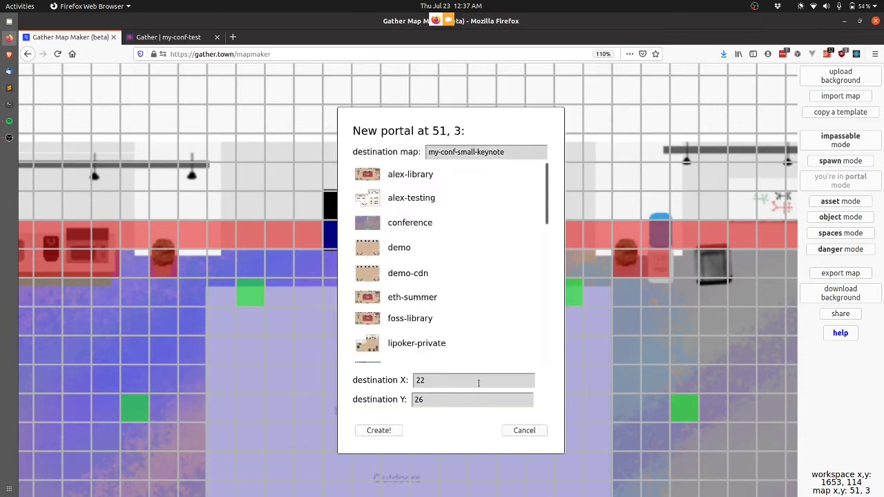
click(478, 382)
click(380, 430)
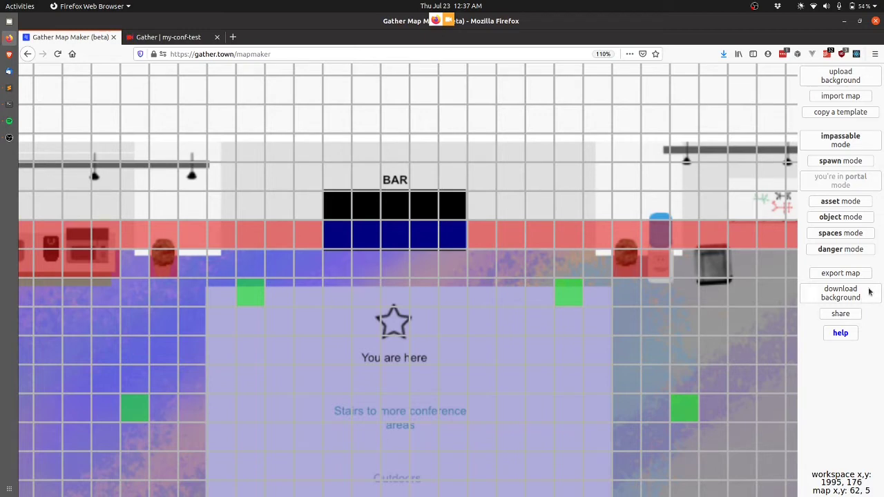
Export the edited lobby map as an update to the existing my-conf-conference-social-beach map
click(855, 274)
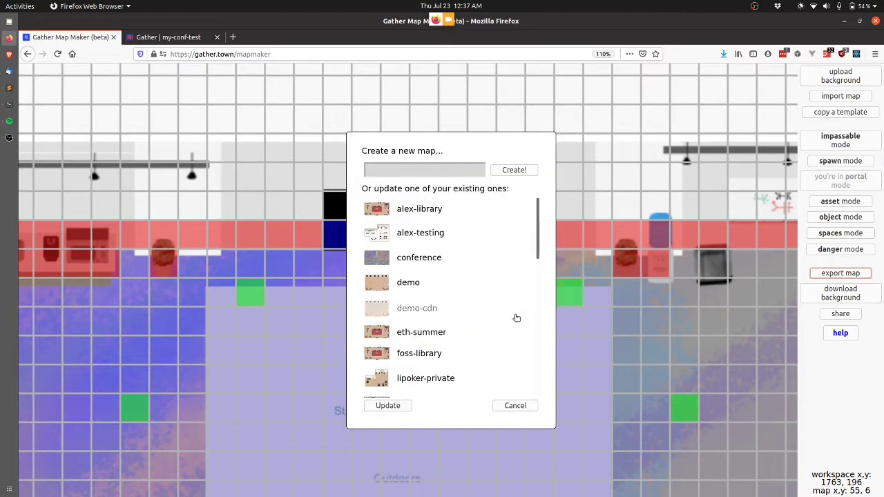
scroll(468, 336, down, 7)
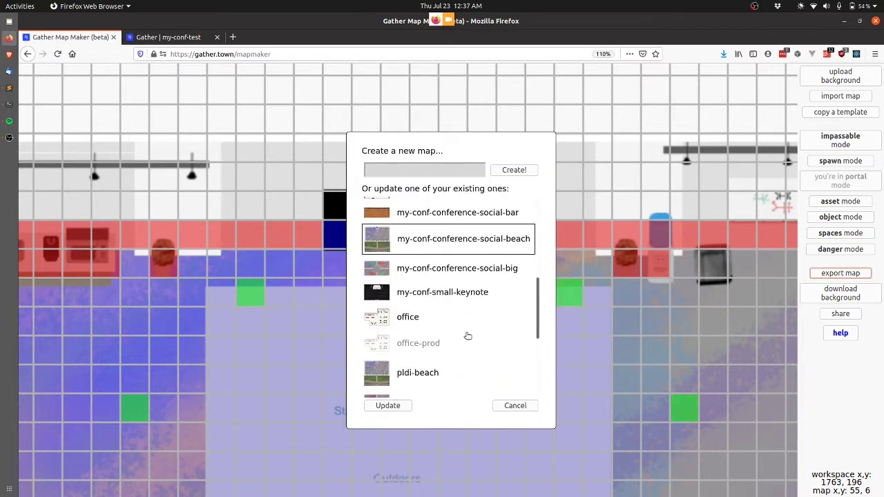
click(384, 407)
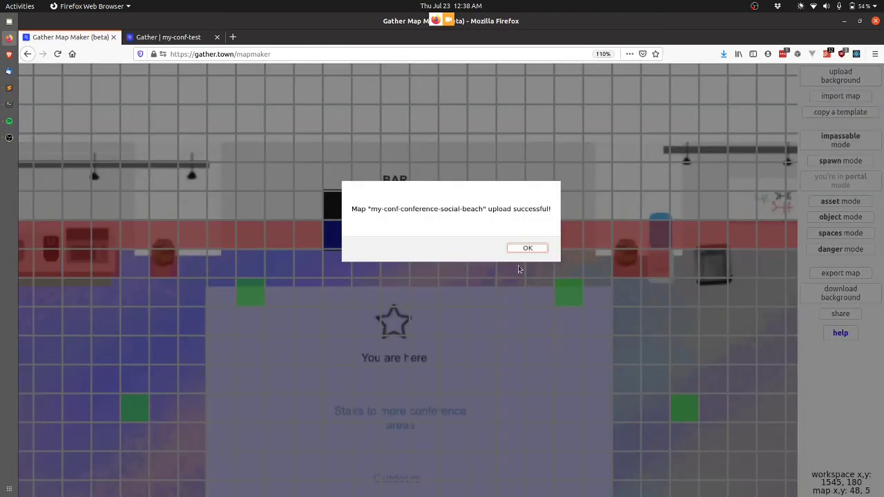
click(526, 248)
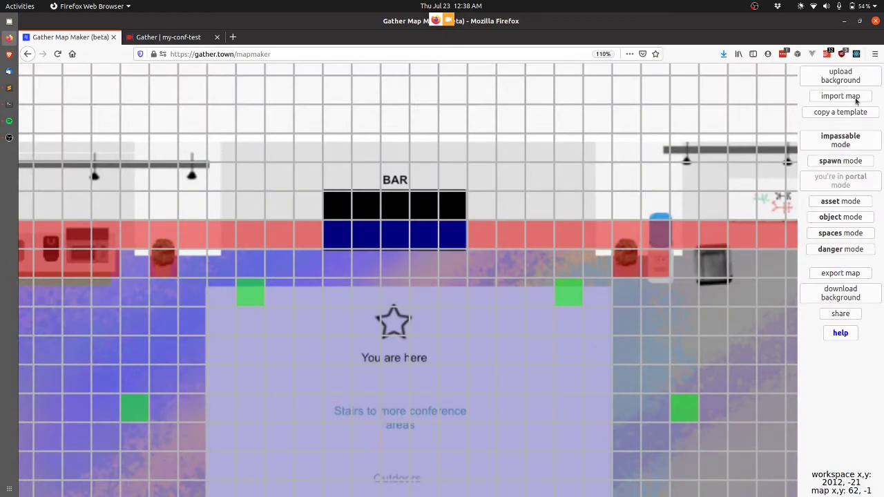
Import the my-conf-small-keynote map for editing
click(857, 98)
scroll(429, 285, down, 5)
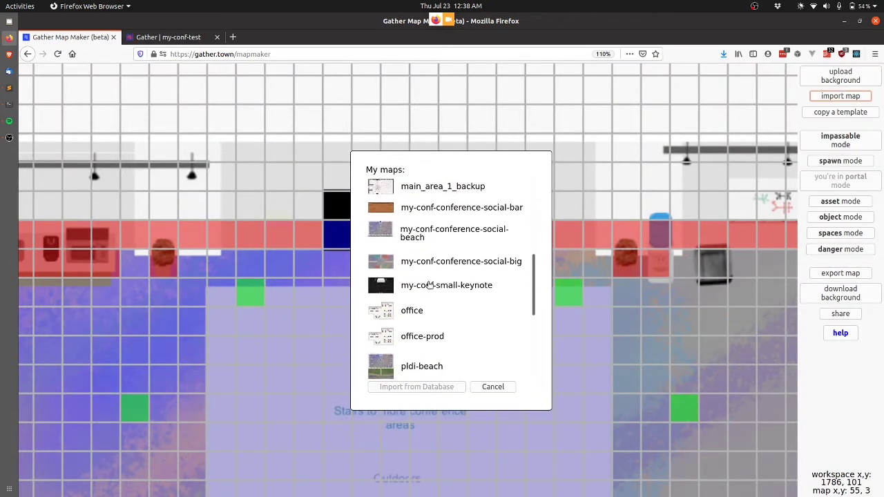
scroll(429, 286, down, 2)
scroll(425, 311, down, 4)
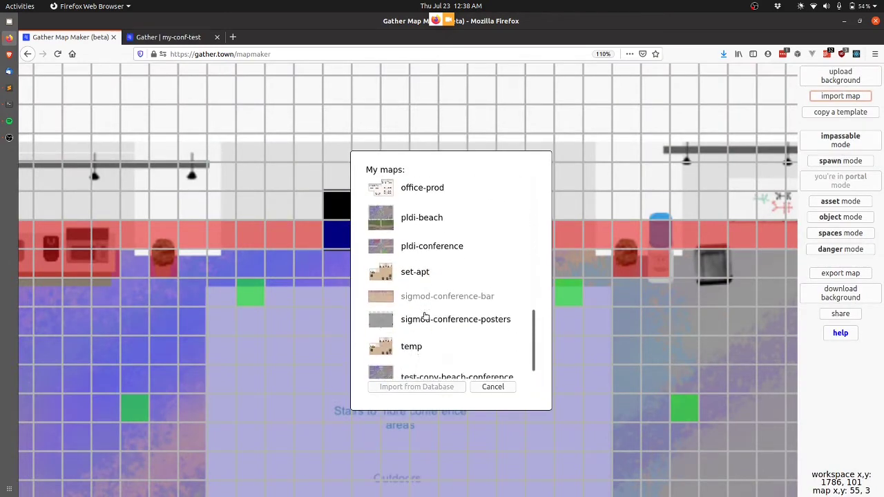
scroll(426, 316, down, 1)
scroll(426, 315, up, 5)
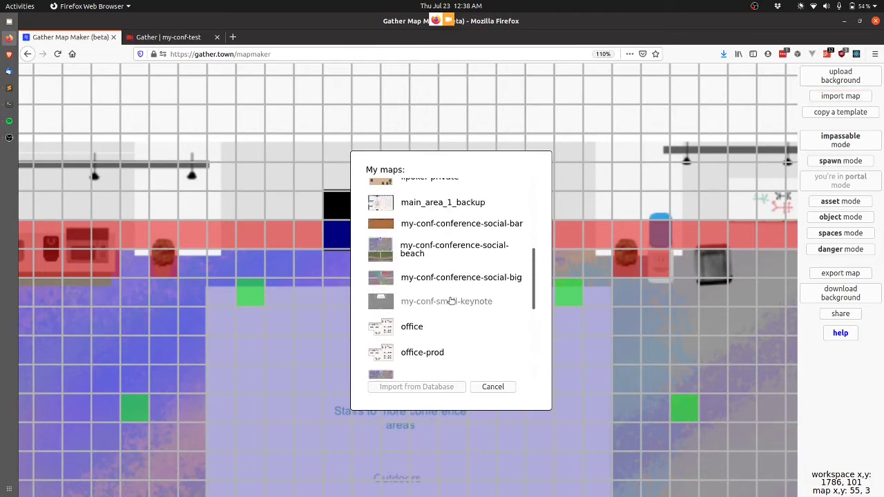
click(448, 301)
click(434, 386)
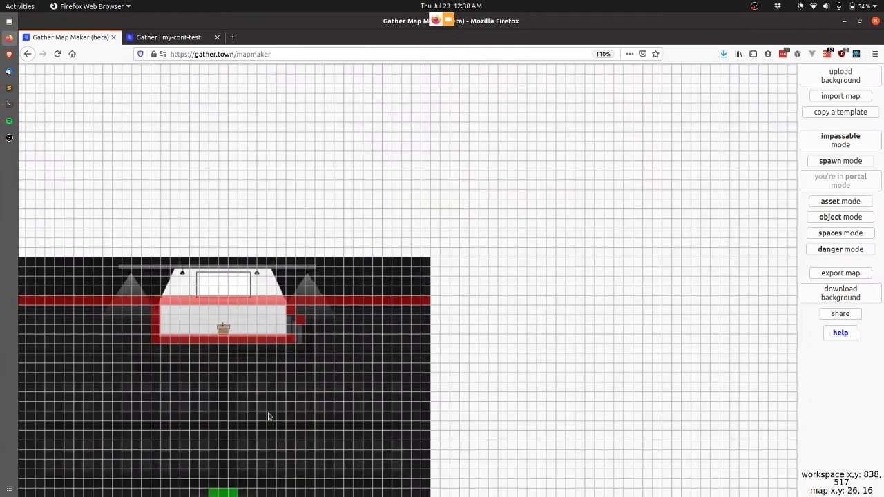
Create a return portal at 19, 26 in the keynote room's south entrance leading to my-conf-conference-social-beach at X 46, Y 4
scroll(241, 396, up, 5)
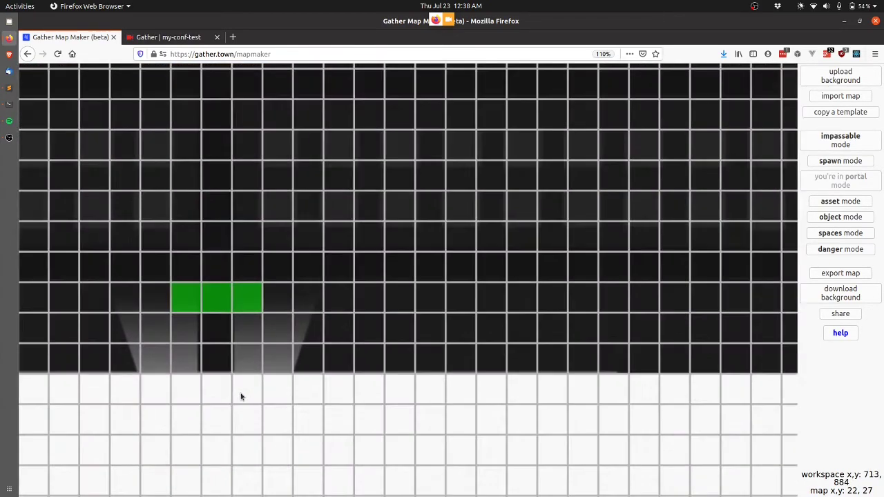
scroll(241, 396, left, 3)
scroll(241, 397, right, 1)
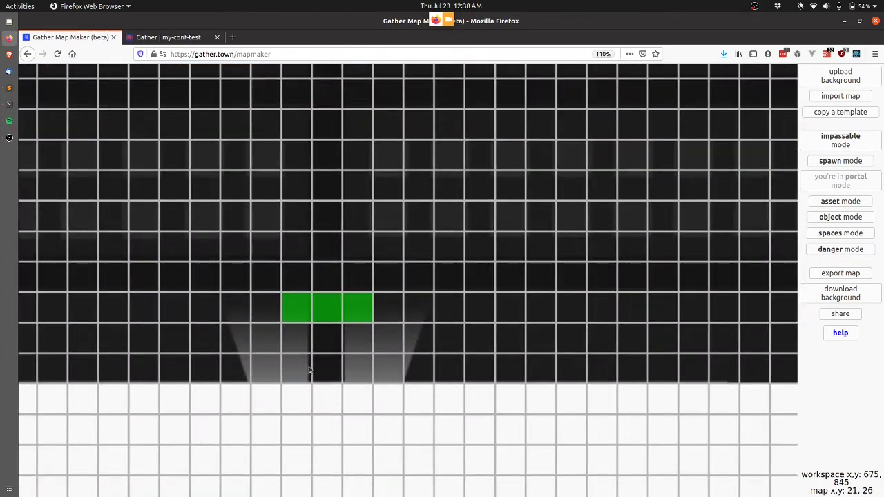
click(271, 373)
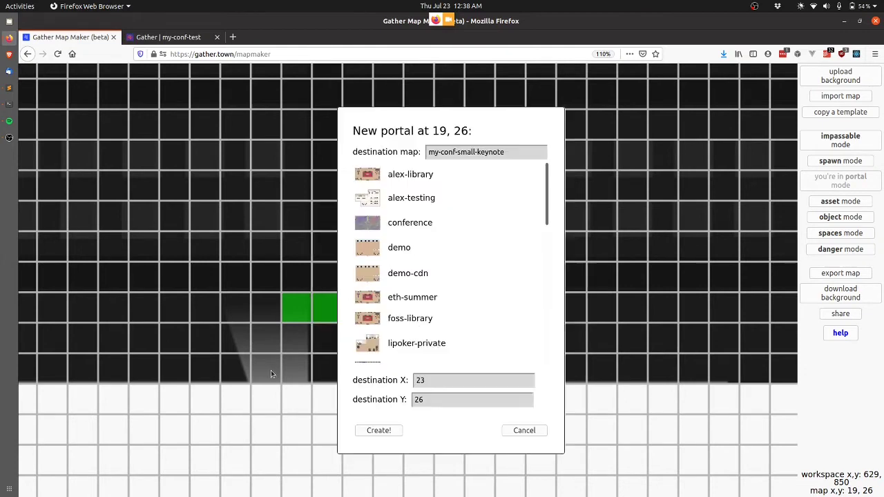
double_click(442, 385)
text(46)
key(Tab)
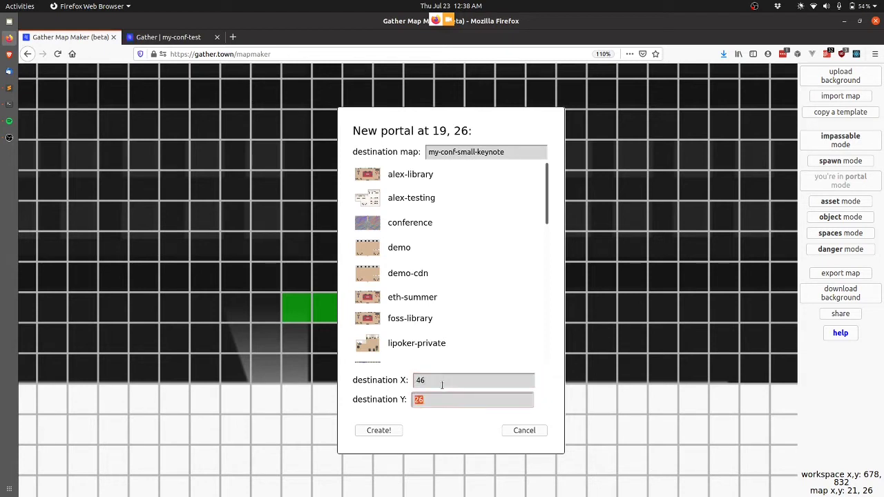
text(4)
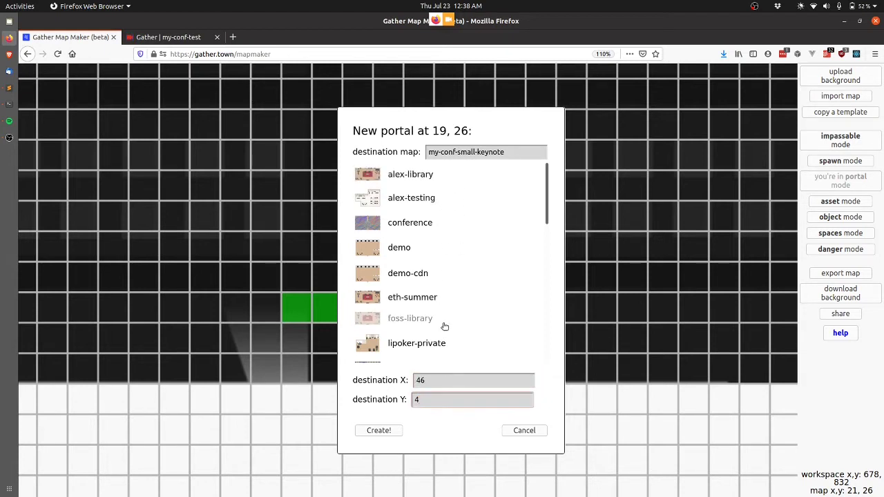
scroll(444, 319, down, 5)
scroll(443, 326, up, 3)
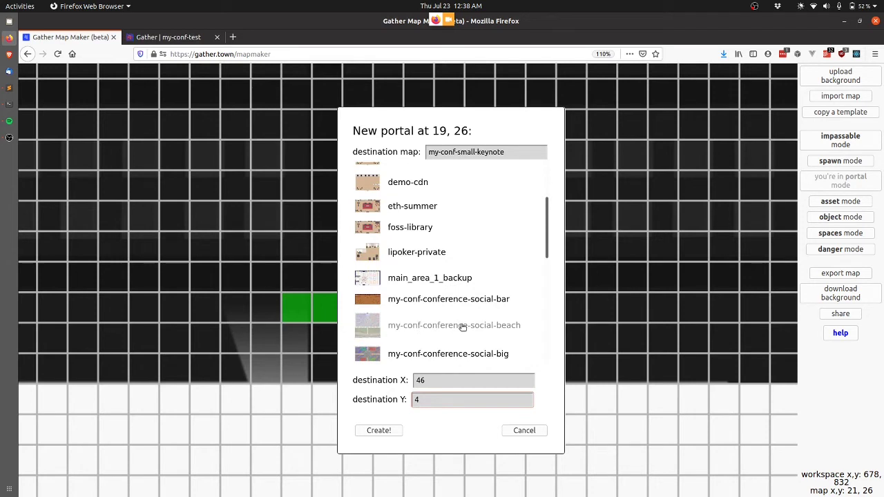
click(462, 326)
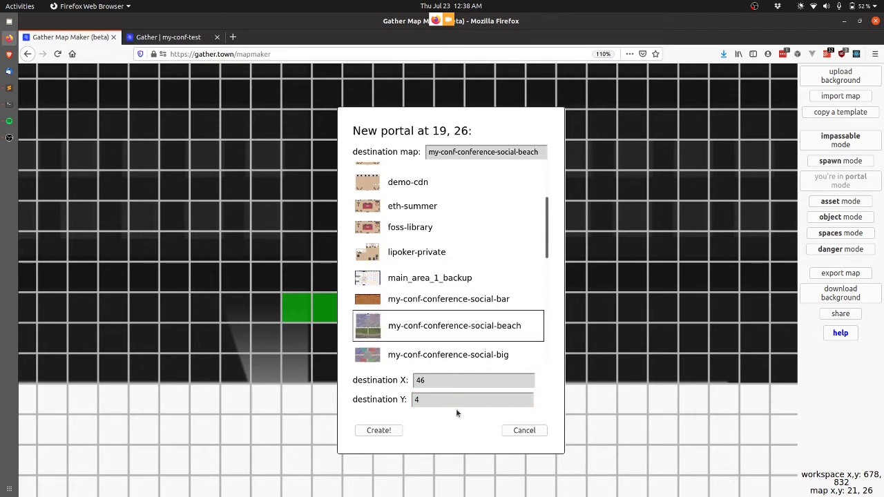
click(377, 431)
click(297, 367)
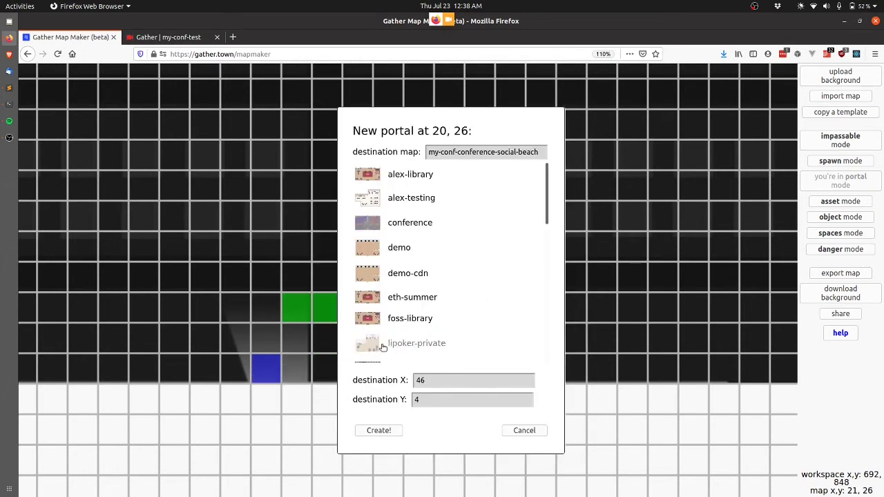
click(307, 421)
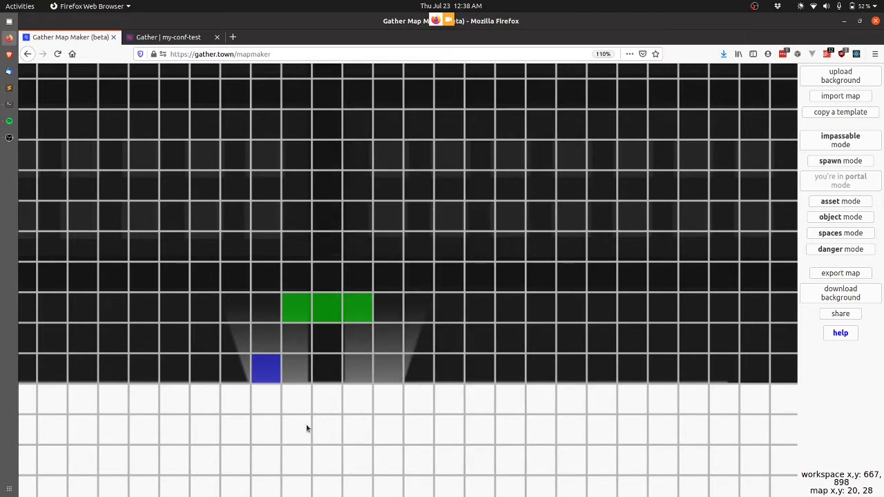
Add portals at 20, 26 and 21, 26 leading to my-conf-conference-social-beach at 47, 4 and 48, 4
click(339, 428)
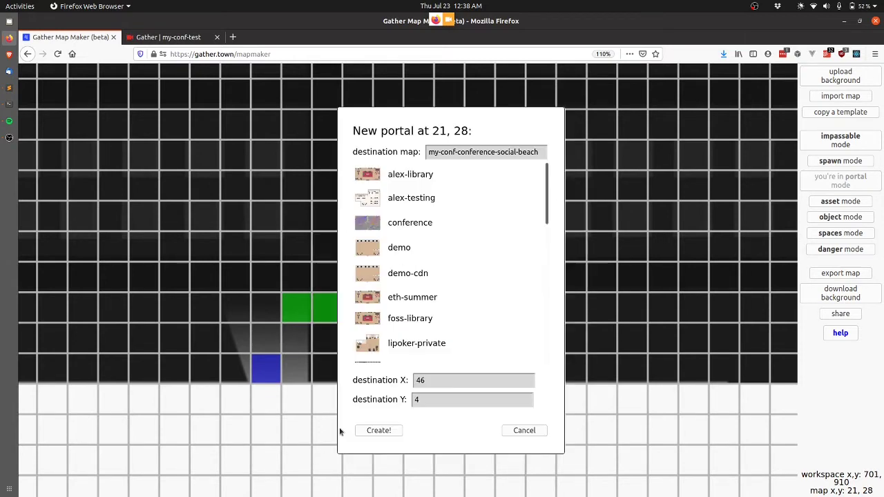
click(380, 431)
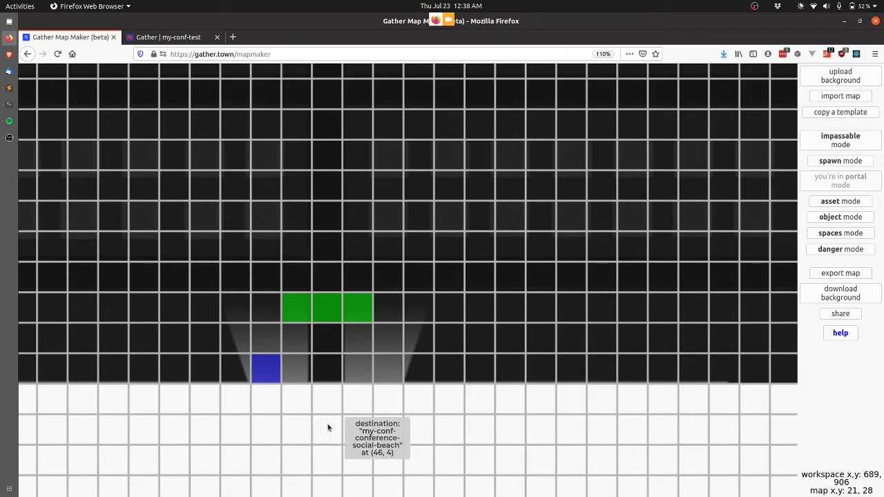
click(293, 366)
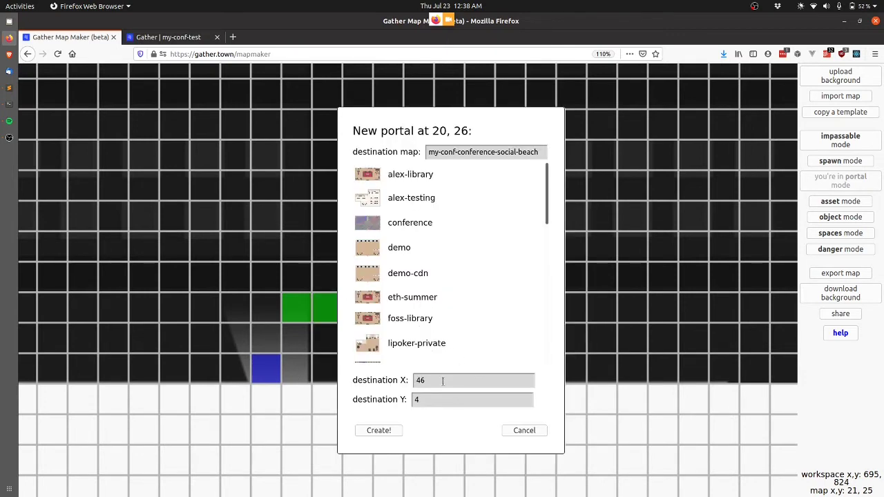
click(443, 380)
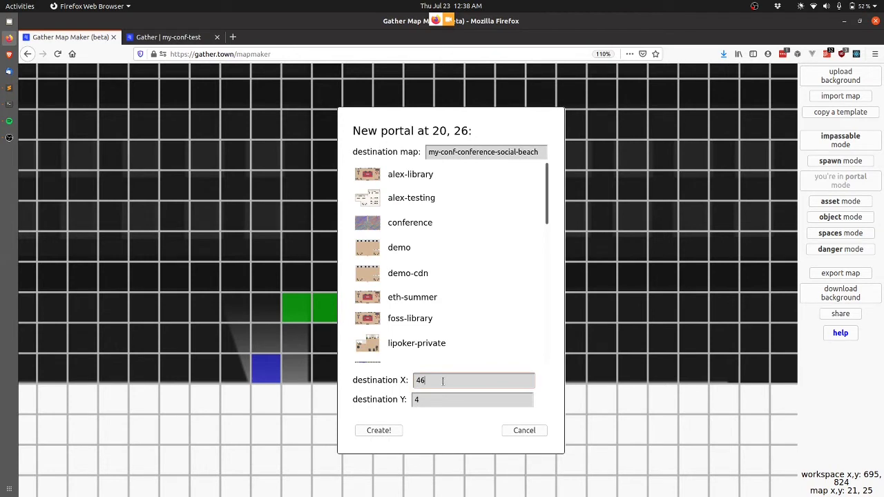
click(378, 430)
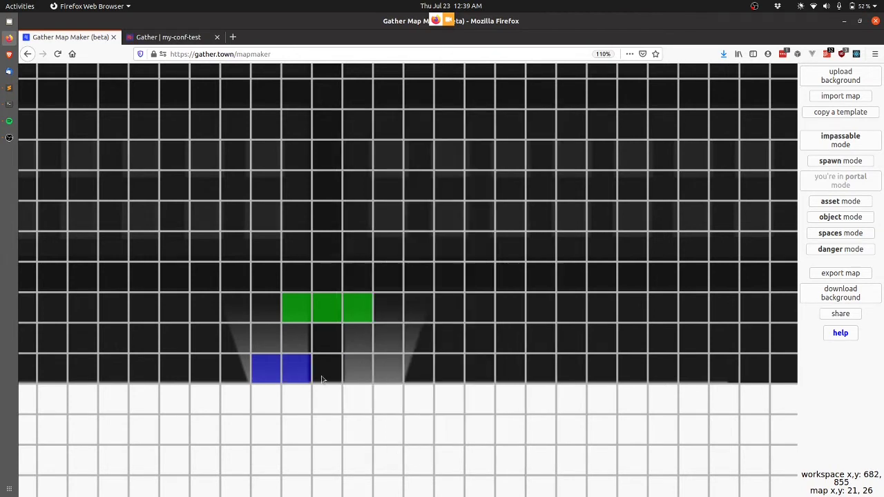
click(320, 371)
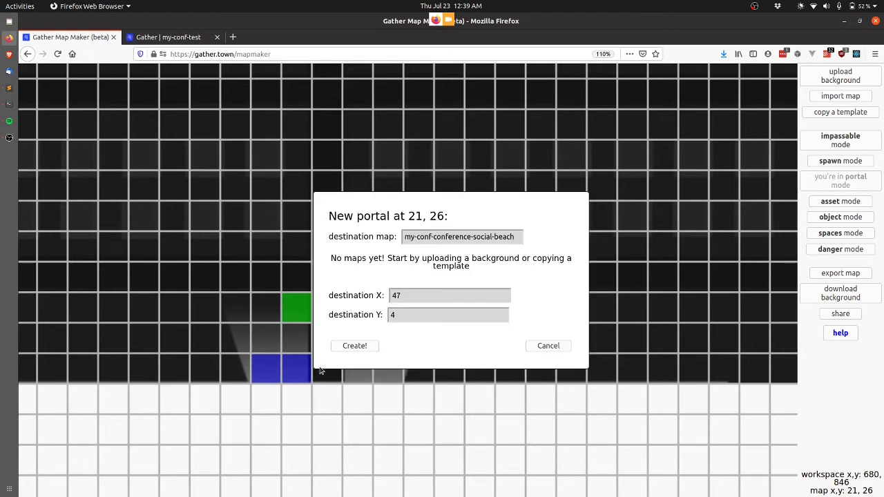
click(449, 380)
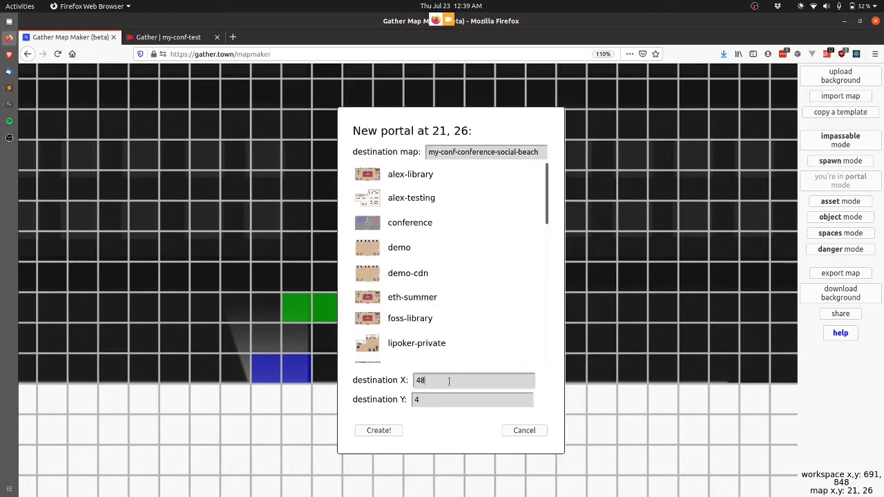
click(377, 430)
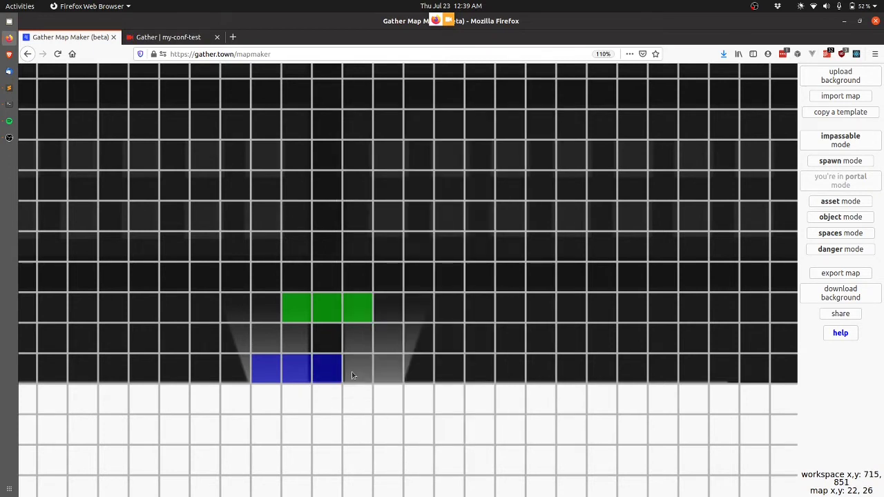
Add portals at 22, 26 and 23, 26 leading to my-conf-conference-social-beach at 49, 4 and 50, 4
click(352, 371)
click(437, 380)
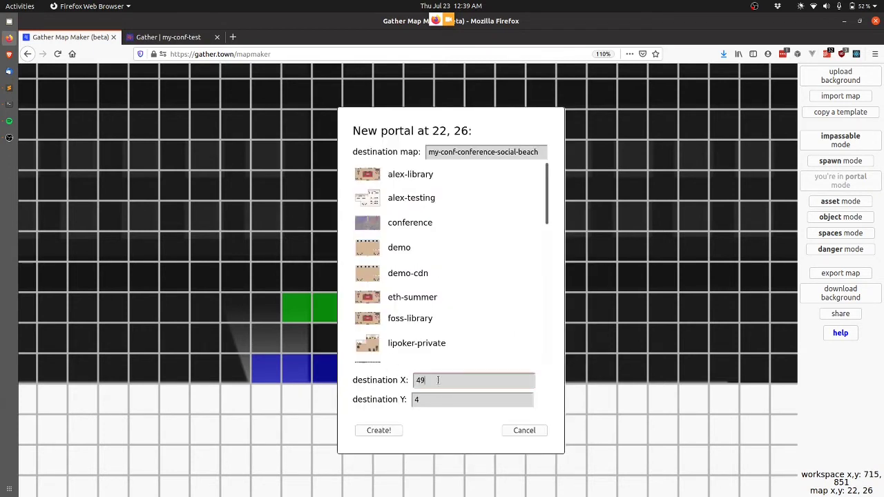
click(367, 431)
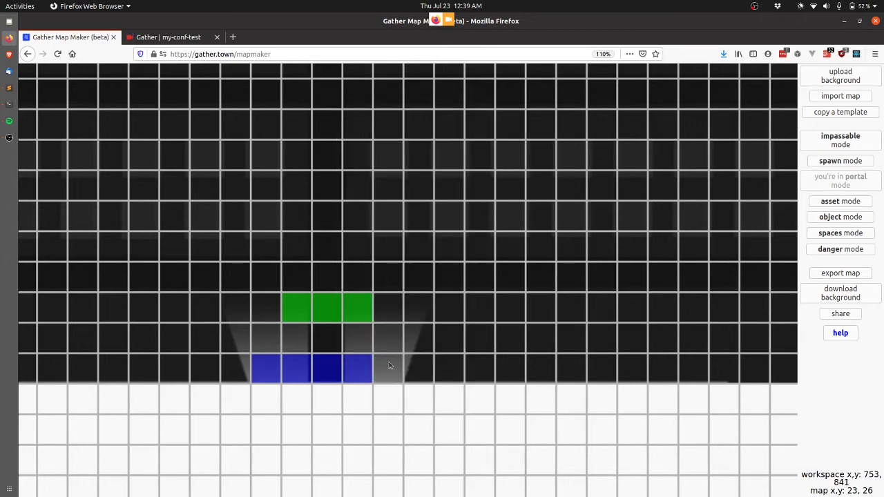
click(393, 365)
click(450, 384)
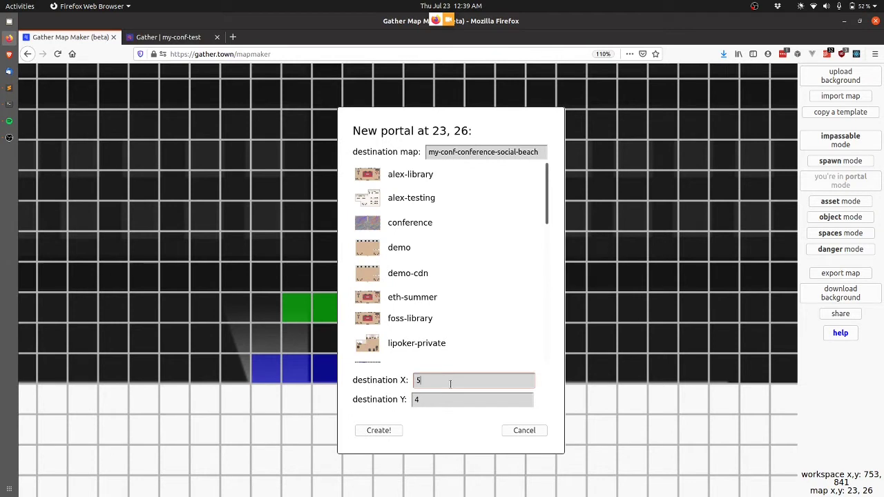
click(370, 432)
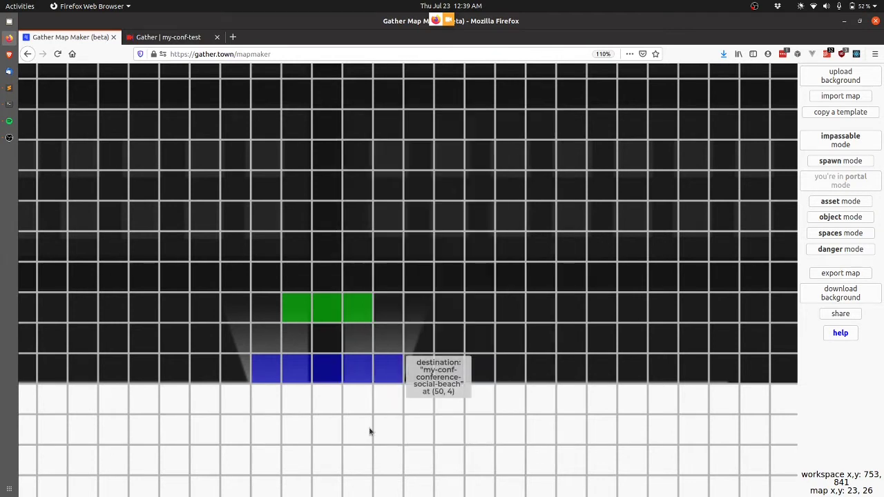
Export the edited keynote room as an update to the existing my-conf-small-keynote map
click(847, 275)
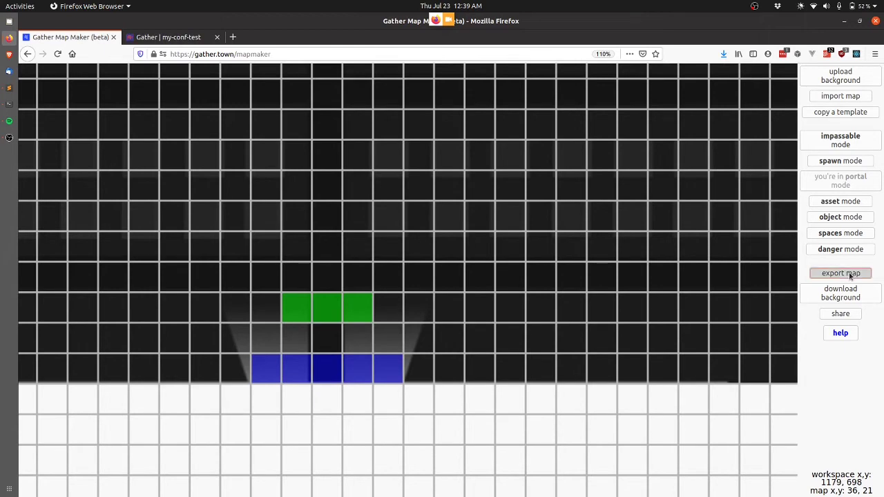
scroll(428, 311, down, 2)
scroll(428, 311, down, 4)
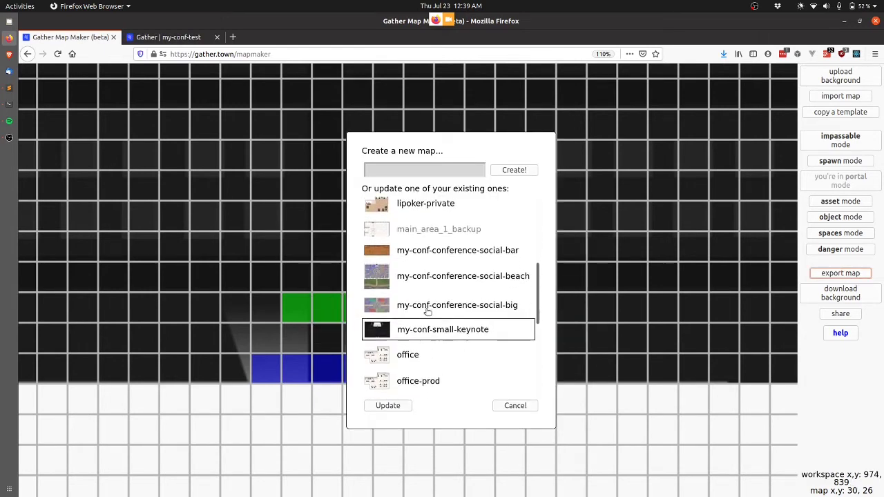
click(422, 321)
click(385, 408)
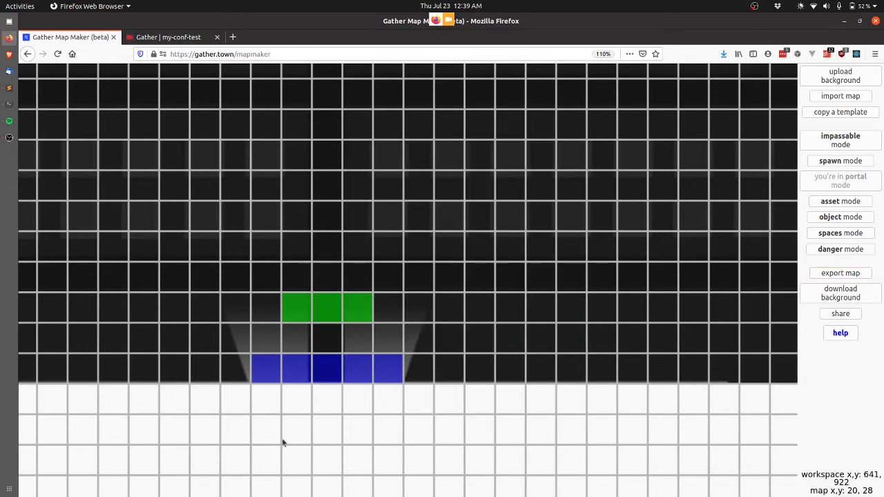
key(Return)
Switch to the my-conf-test space and walk the avatar through the lobby's BAR doorway into the keynote room
key(ctrl+Tab)
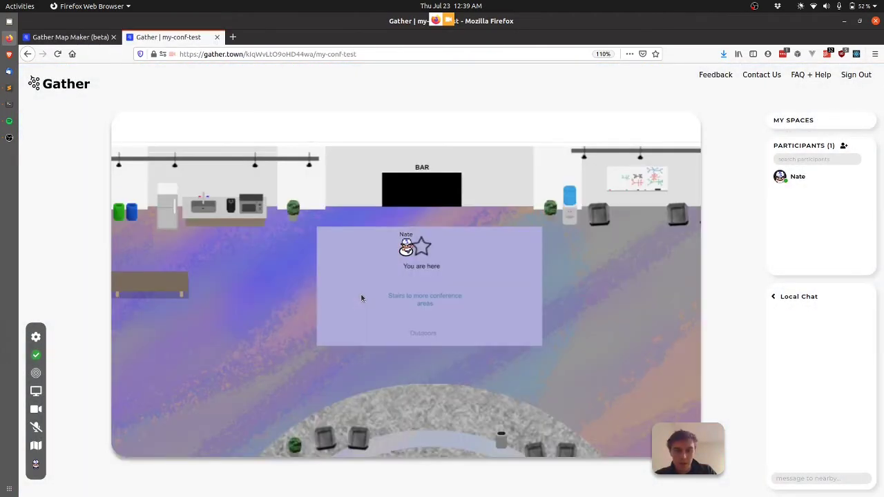
key(Right)
key(Left)
key(Left)
key(Left)
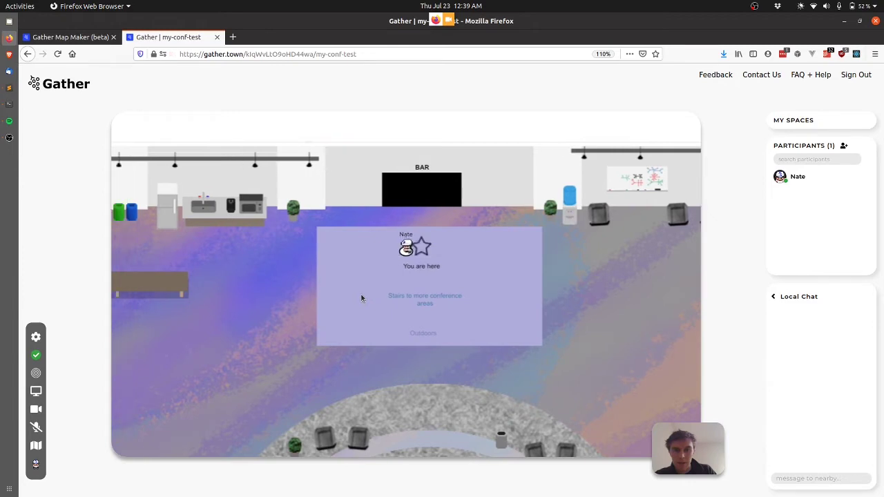
key(Up)
key(Right)
key(Right)
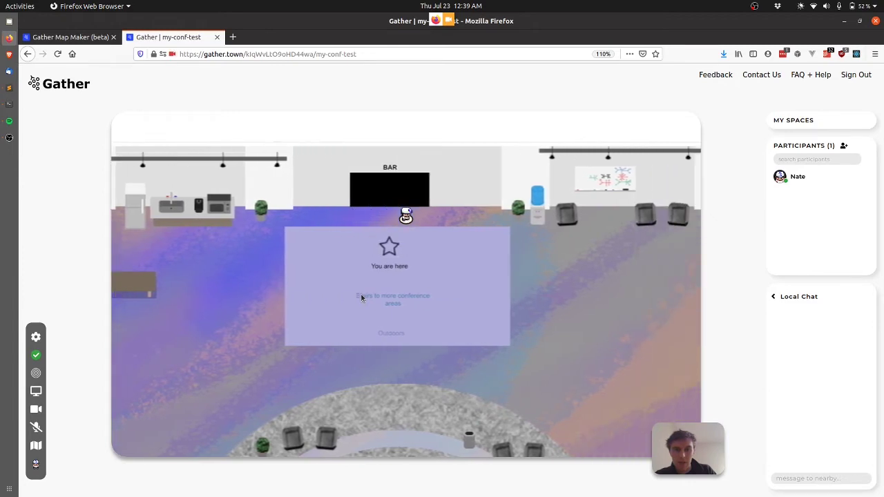
key(Right)
key(Left)
key(Up)
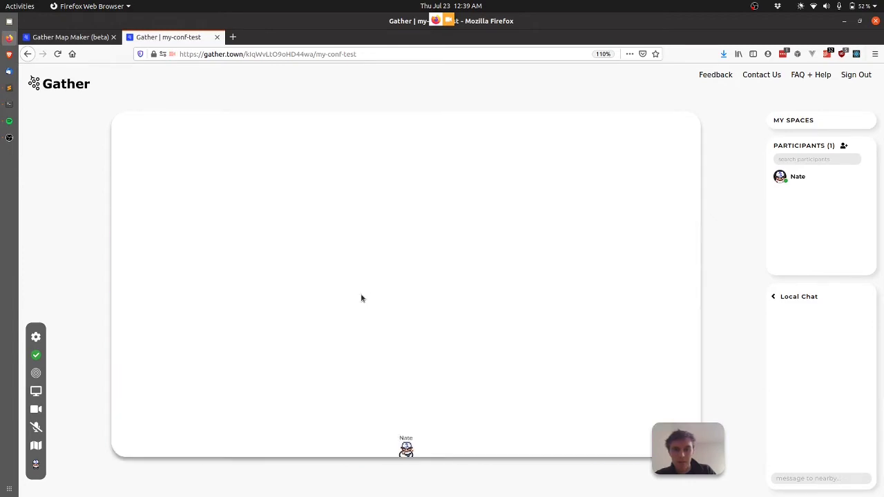
Walk the avatar around the keynote room's seat rows and center aisle, ending near the south entrance
key(Up)
key(Up)
key(Up)
key(Up)
key(Up)
key(Left)
key(Left)
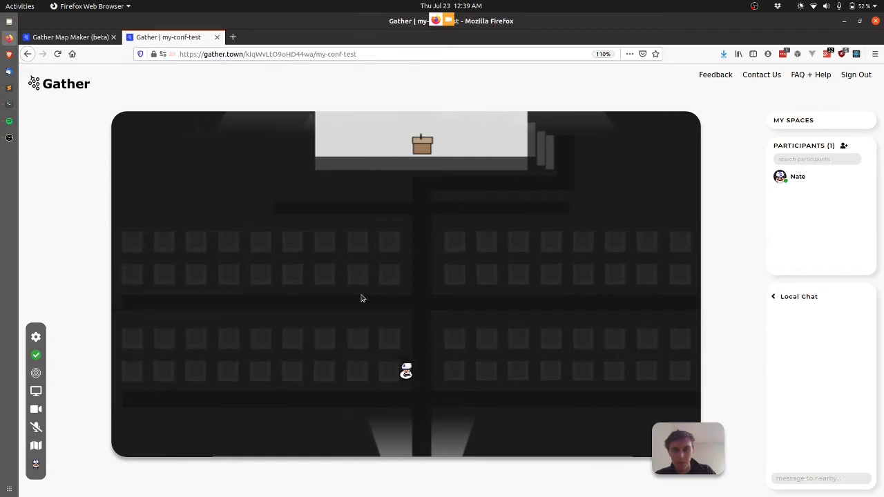
key(Down)
key(Down)
key(Left)
key(Left)
key(Up)
key(Up)
key(Up)
key(Up)
key(Up)
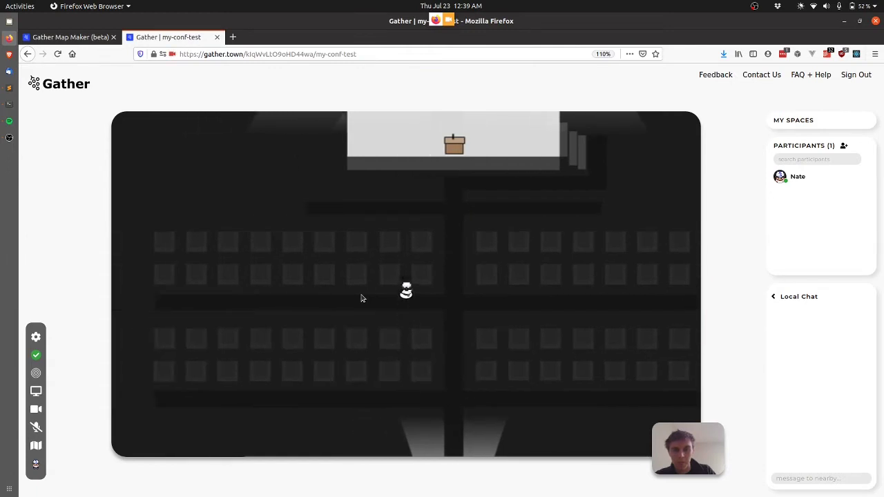
key(Left)
key(Right)
key(Right)
key(Down)
key(Down)
key(Down)
key(Down)
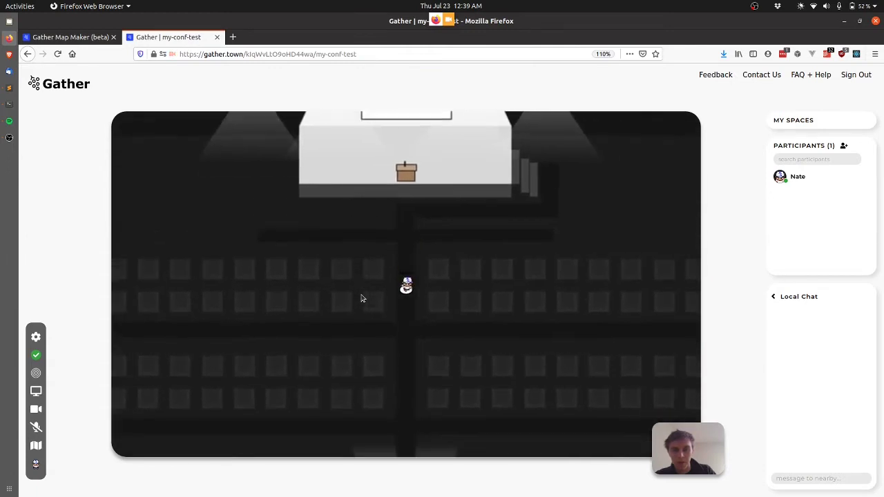
key(Down)
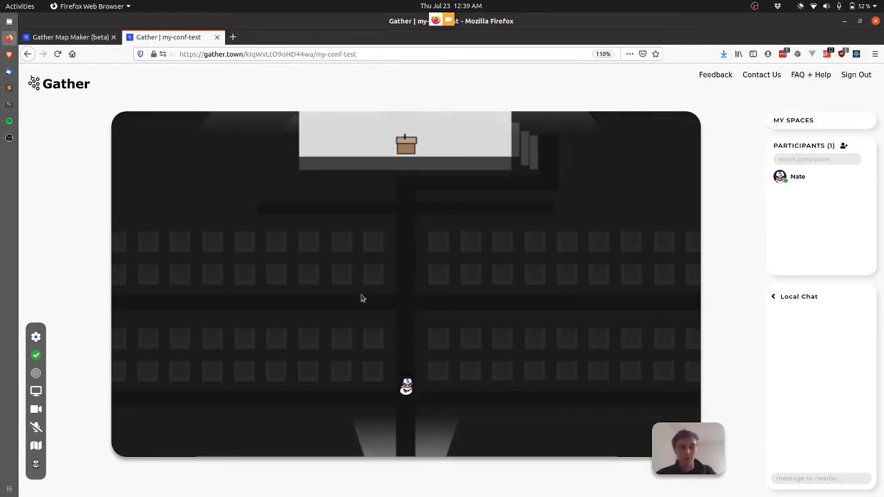
Test the keynote room's return portals by leaving through the south entrance, re-entering from the lobby and leaving again
key(Down)
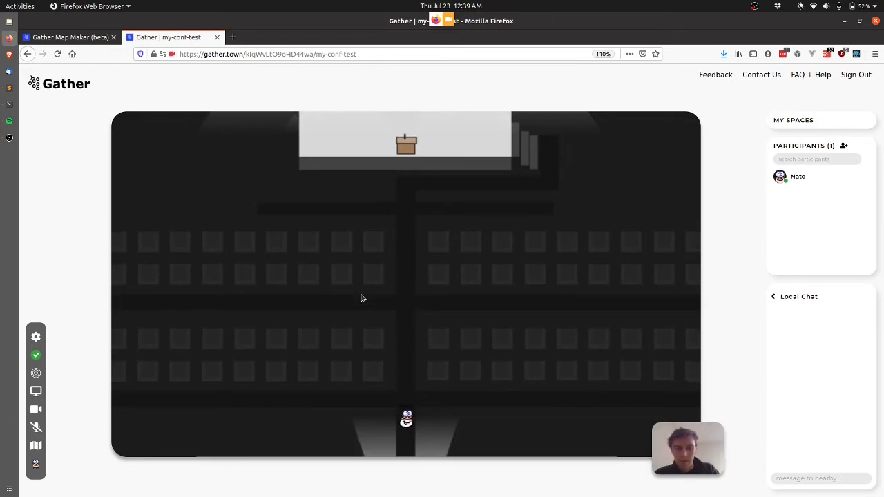
key(Down)
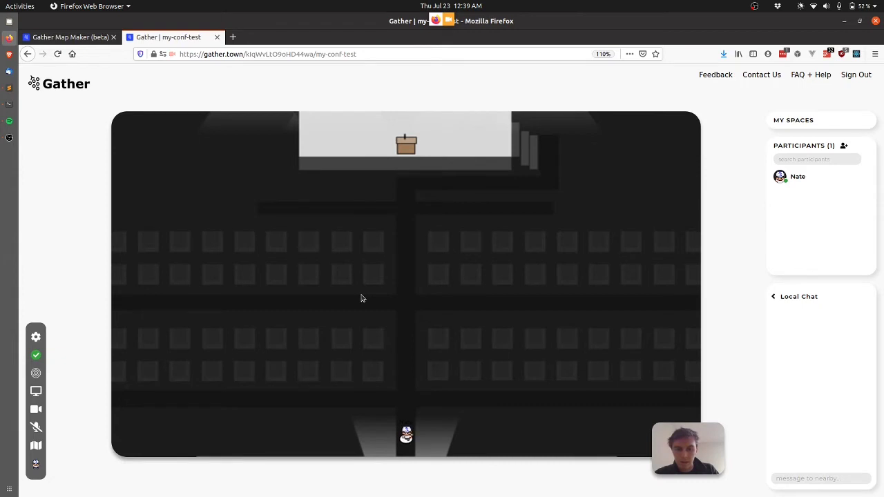
key(Up)
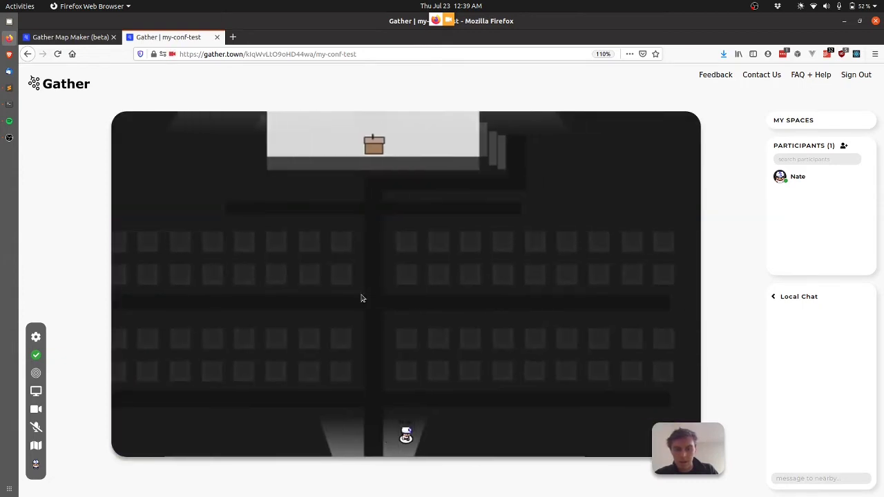
key(Down)
key(Up)
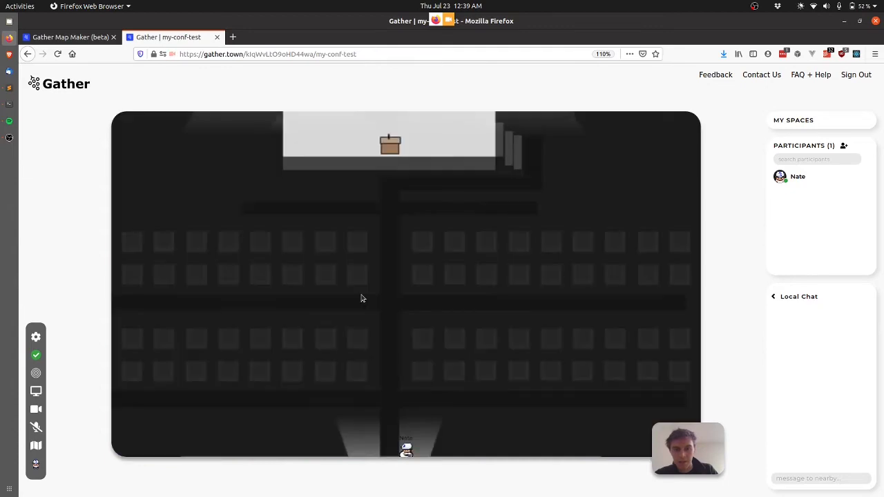
key(Down)
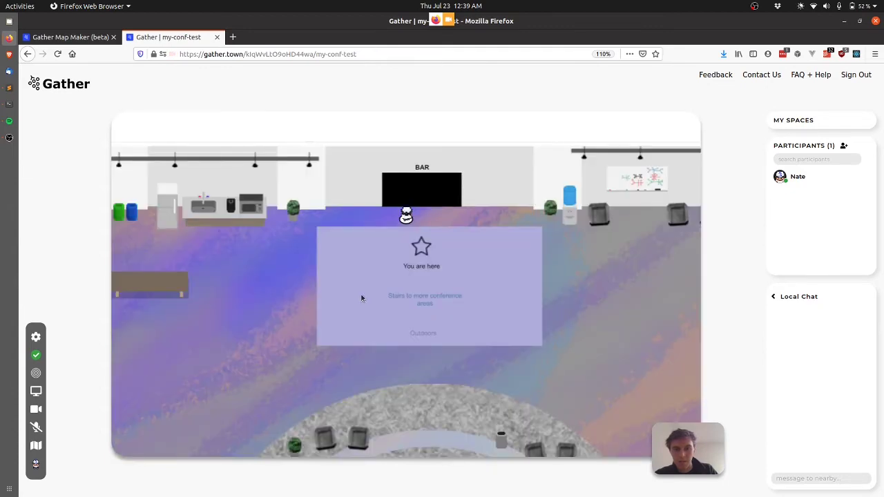
key(Up)
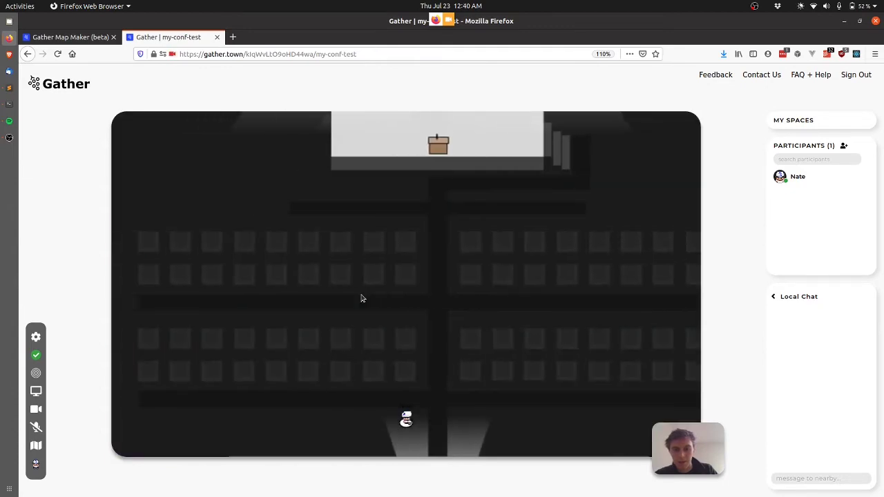
key(Down)
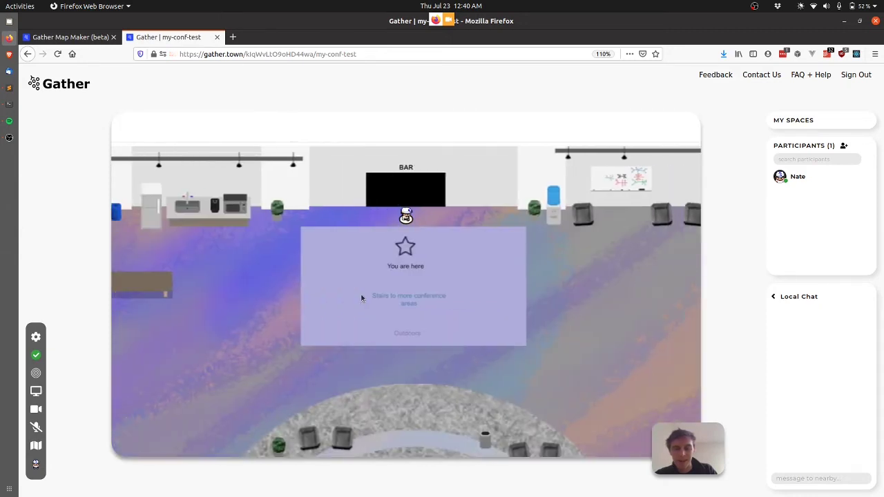
Move the avatar back and forth between the lobby's BAR doorway and the keynote entrance to check both portal directions
key(Up)
key(Up)
key(Up)
key(Down)
key(Down)
key(Down)
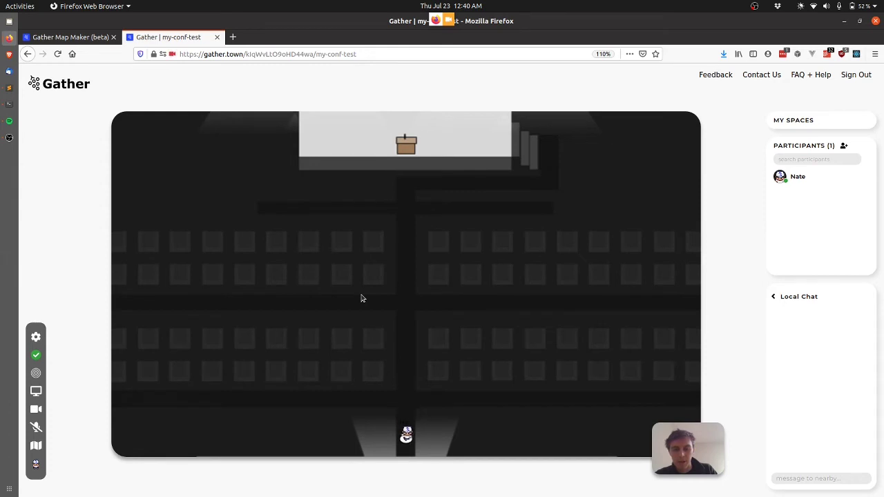
key(Down)
key(Down)
key(Up)
key(Up)
key(Up)
key(Up)
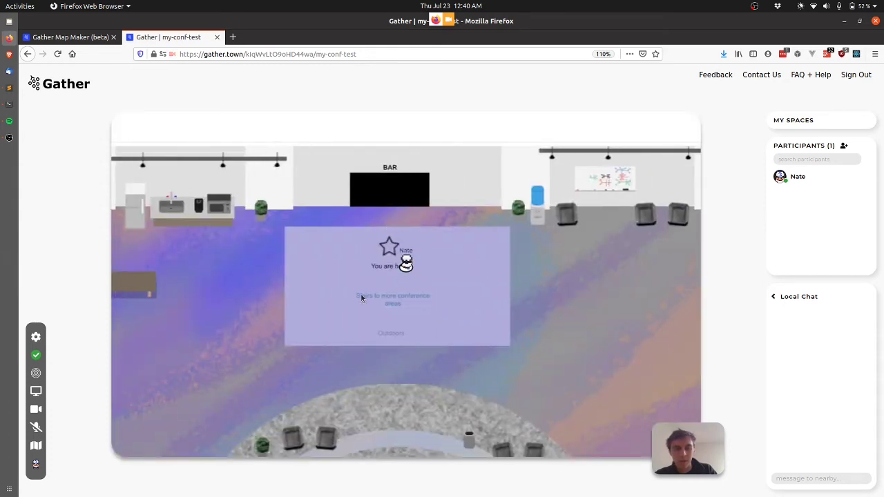
Walk the avatar from the lobby through the BAR doorway and up to the keynote stage
key(Up)
key(Up)
key(Up)
key(Up)
key(Up)
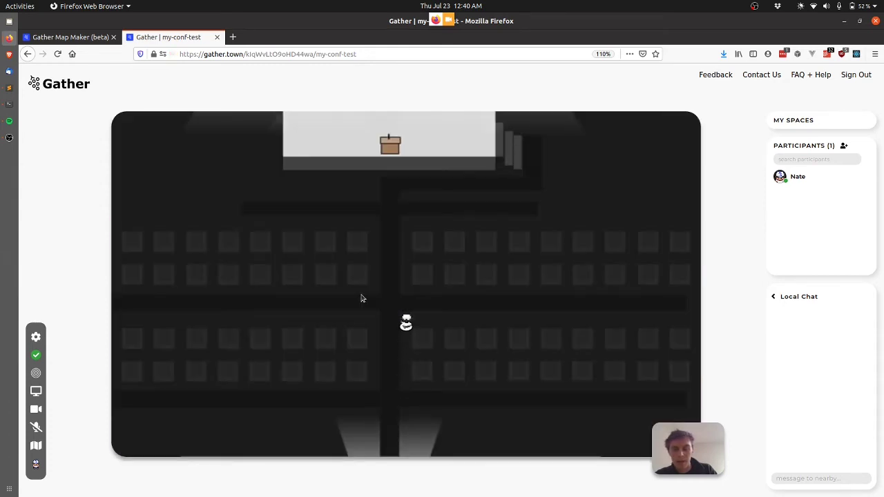
key(Up)
key(Up)
key(Up)
key(Right)
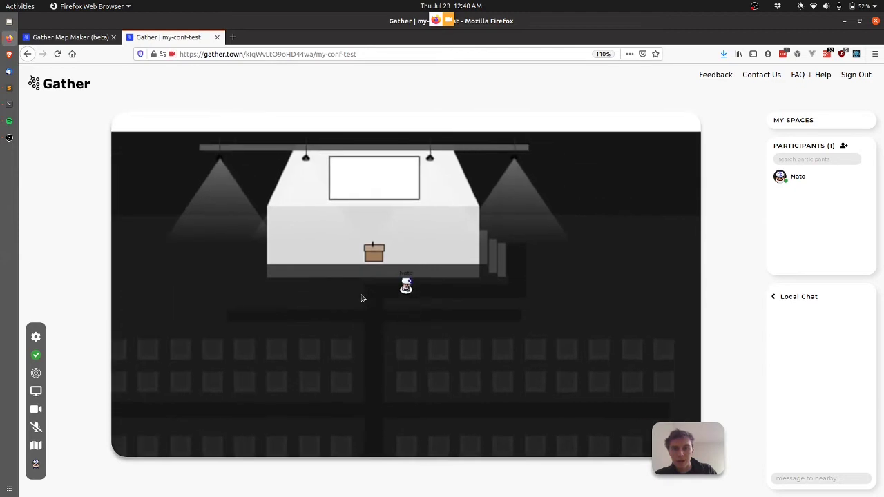
Walk the avatar from the keynote stage down the center aisle and out through the south entrance to the lobby
key(Left)
key(Left)
key(Down)
key(Down)
key(Down)
key(Down)
key(Down)
key(Down)
key(Down)
key(Down)
key(Down)
key(Down)
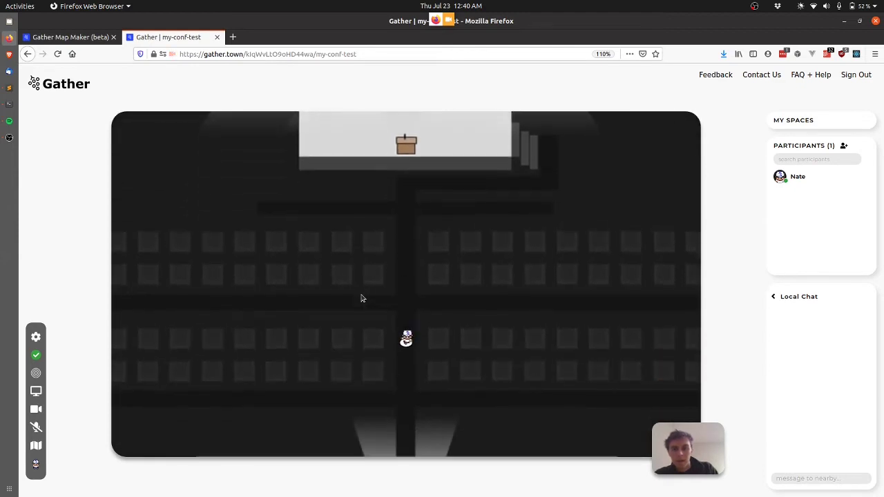
key(Down)
key(Down)
key(Down)
key(Down)
key(Down)
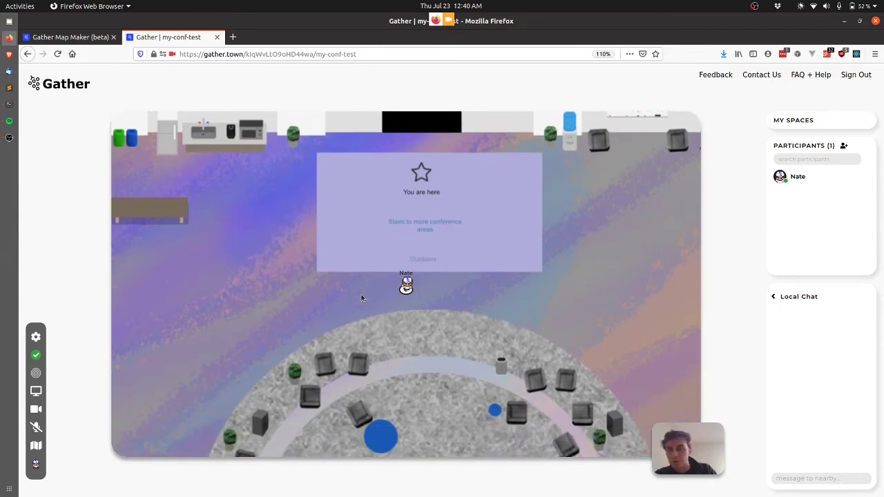
Return to the Map Maker's keynote room map and switch it to asset mode
key(ctrl+Page_Up)
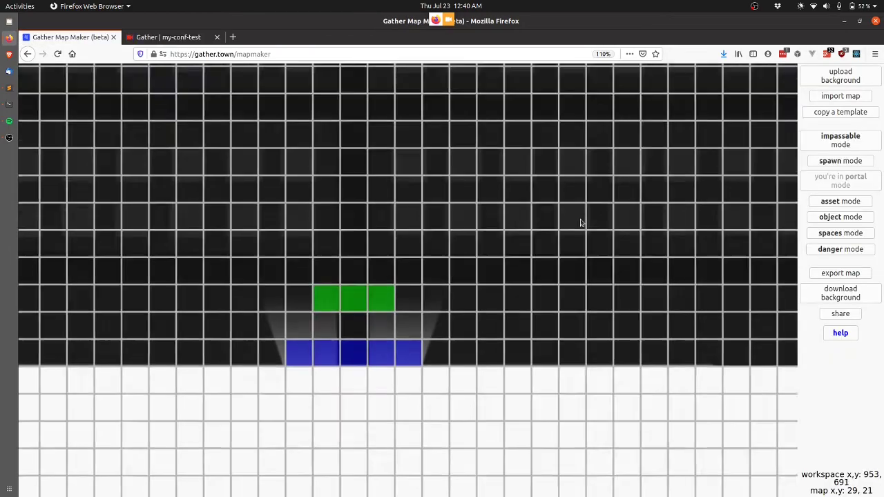
scroll(580, 222, down, 5)
scroll(581, 222, up, 5)
scroll(580, 223, down, 1)
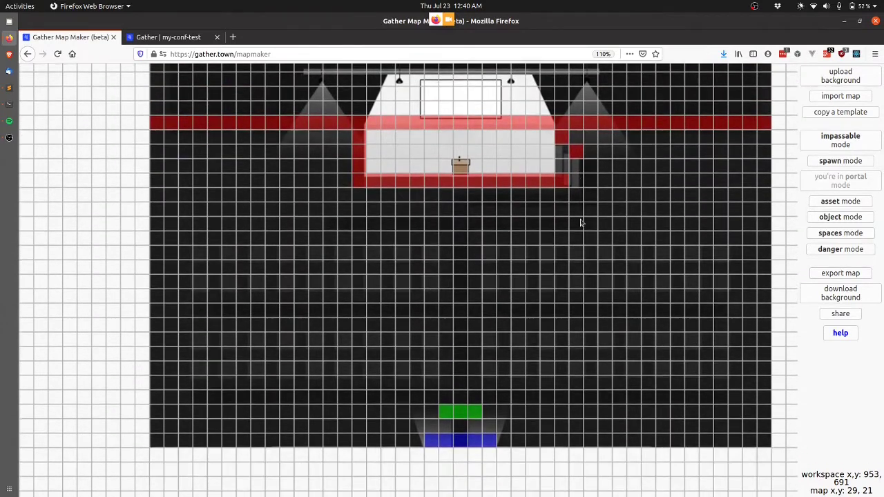
scroll(581, 222, up, 1)
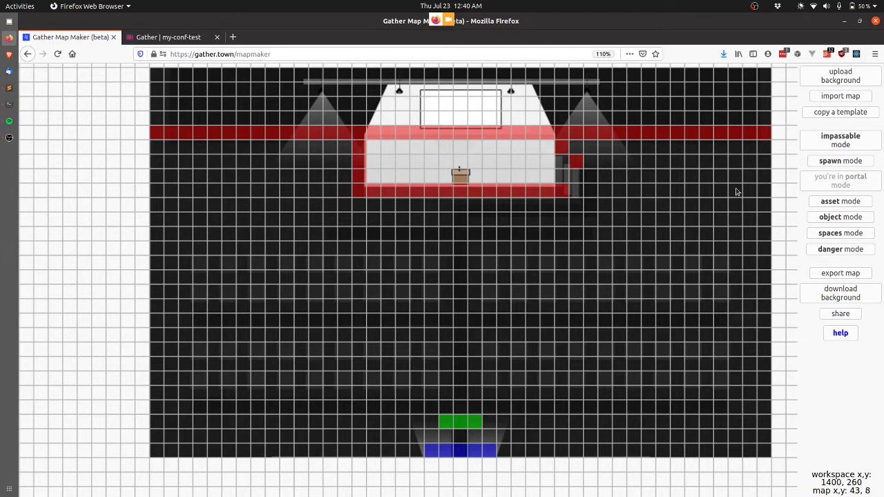
click(838, 201)
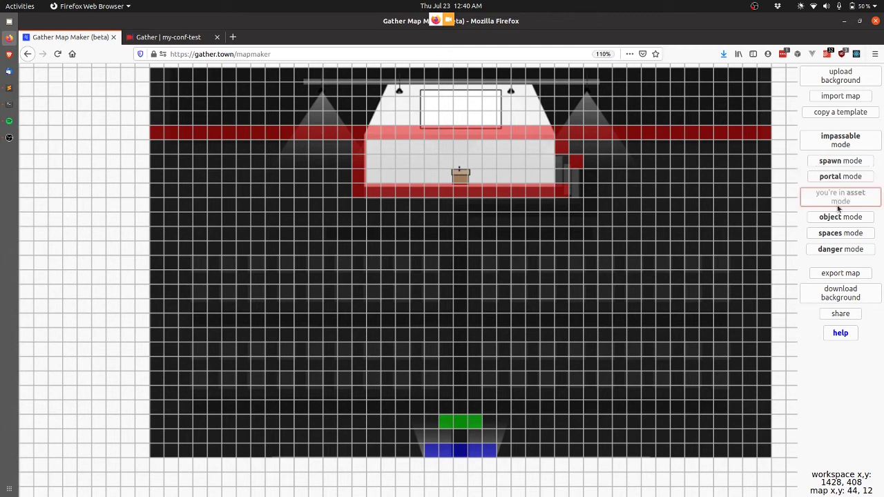
click(841, 216)
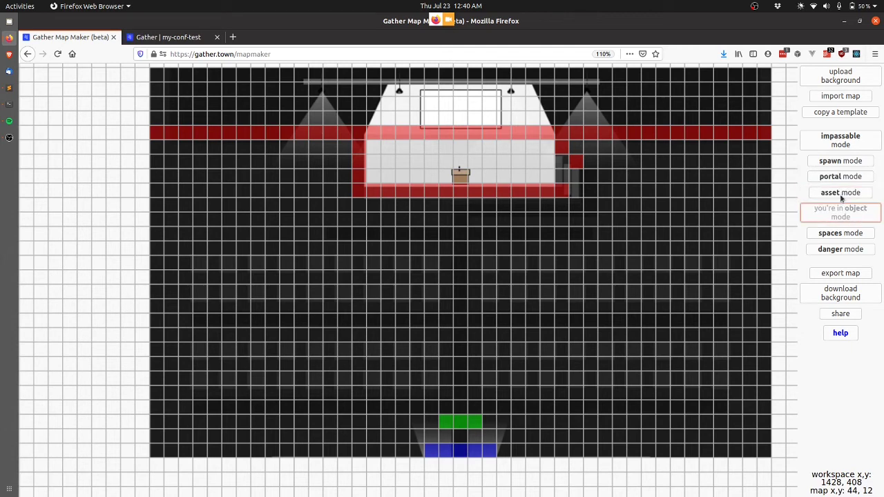
click(840, 196)
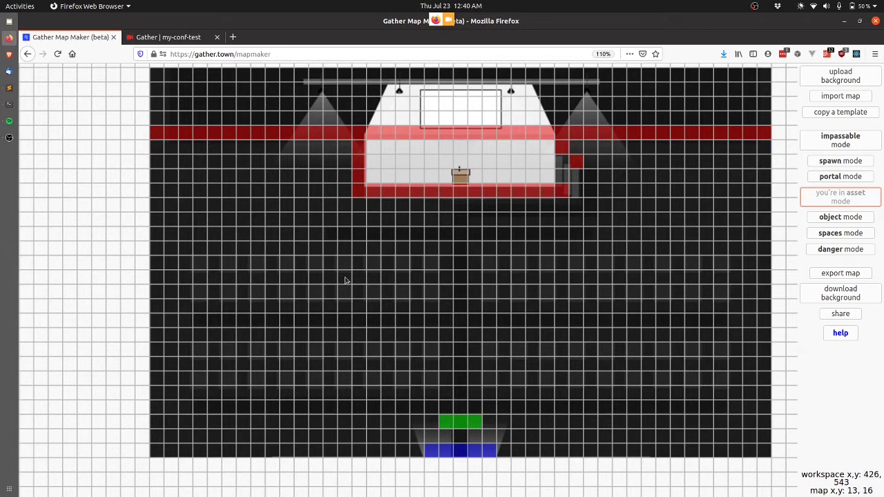
Add a tall-plant asset at map position 20, 15 from the recent assets, brought to front
click(445, 290)
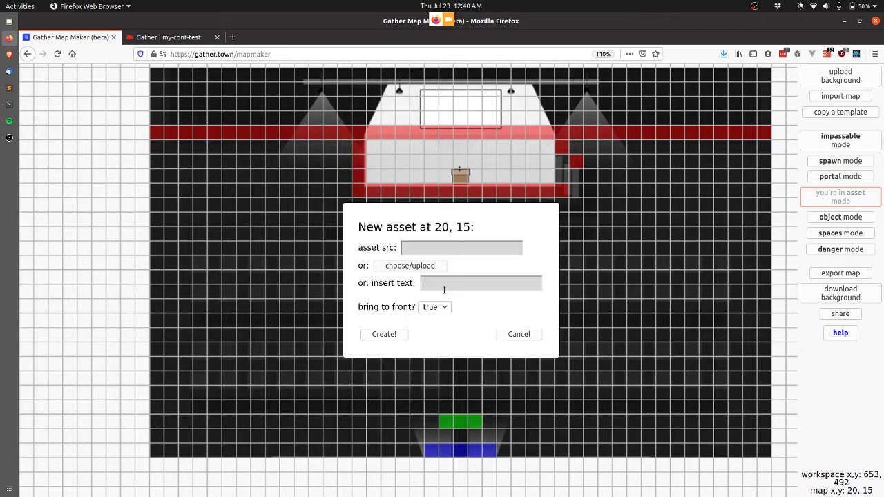
click(408, 269)
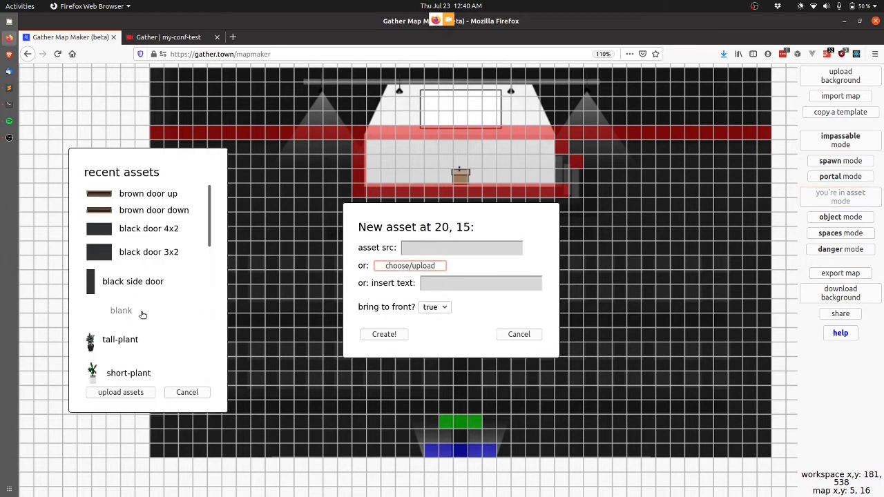
scroll(142, 314, down, 3)
scroll(140, 312, down, 3)
scroll(140, 312, up, 4)
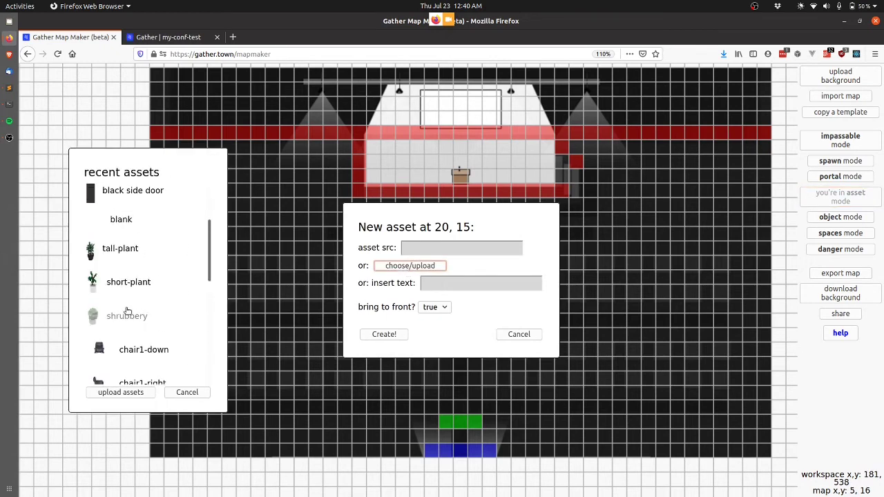
click(121, 249)
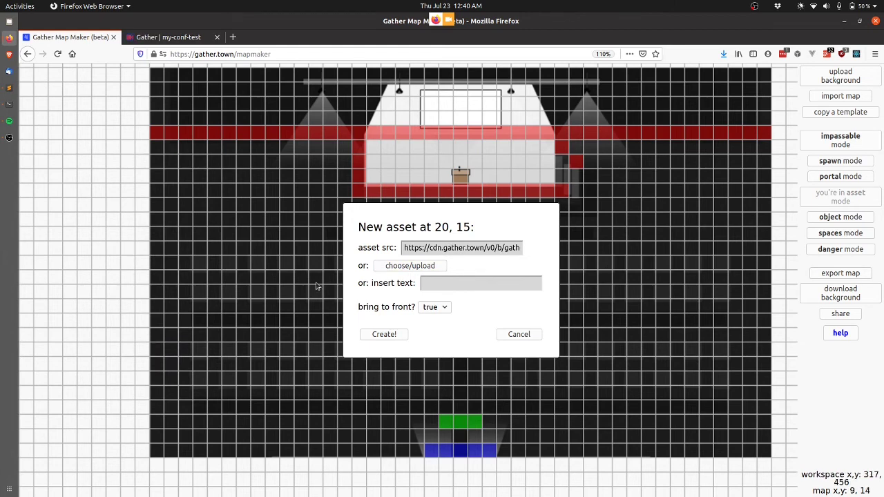
click(384, 335)
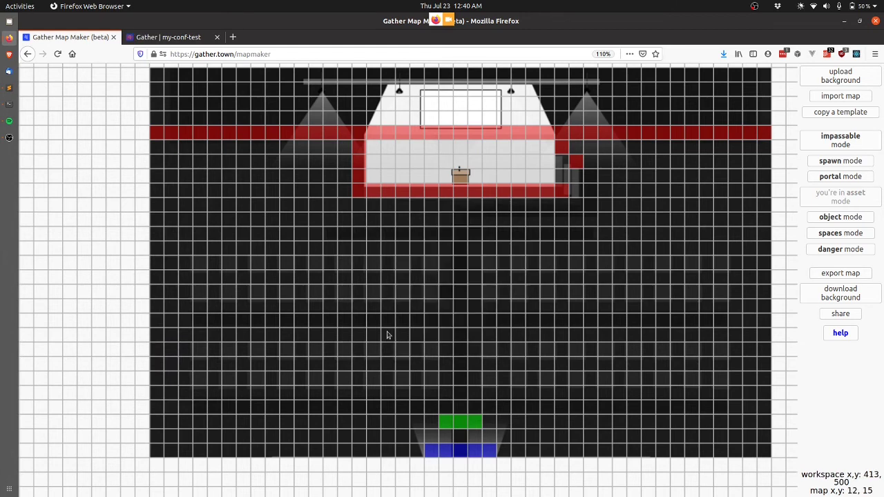
Start a new asset at map position 24, 16 and upload black door 4x2.png from Downloads as a custom asset
click(500, 311)
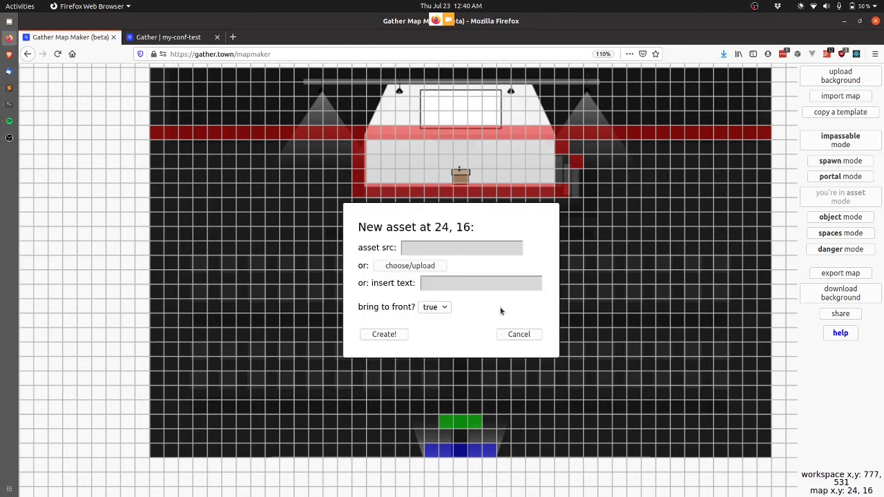
click(418, 270)
click(119, 394)
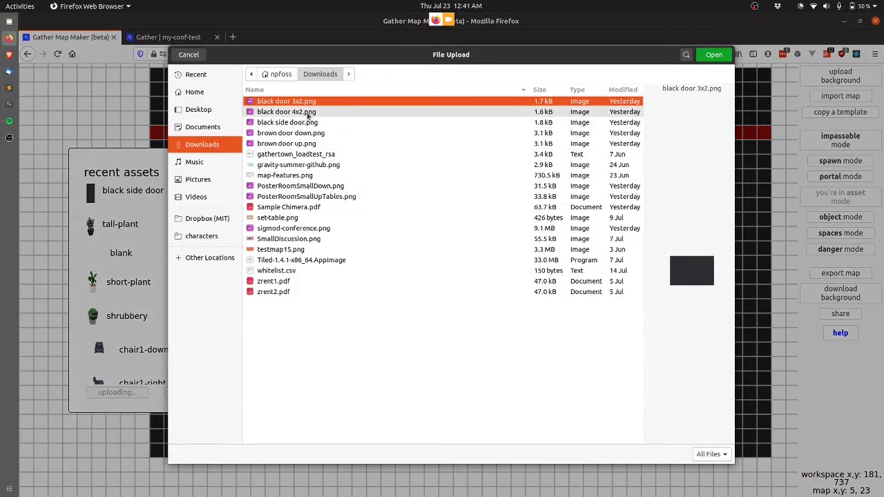
click(309, 115)
double_click(308, 115)
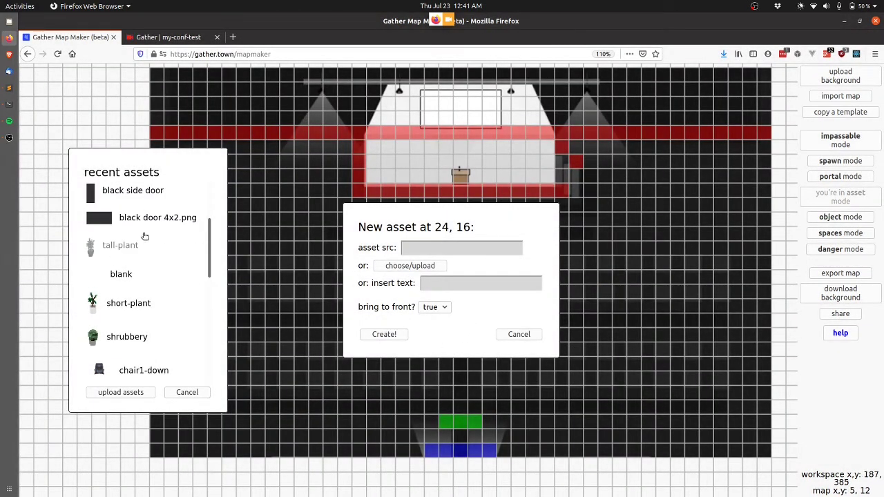
Place the uploaded black door 4x2.png asset at map position 24, 16
scroll(152, 297, up, 3)
click(178, 319)
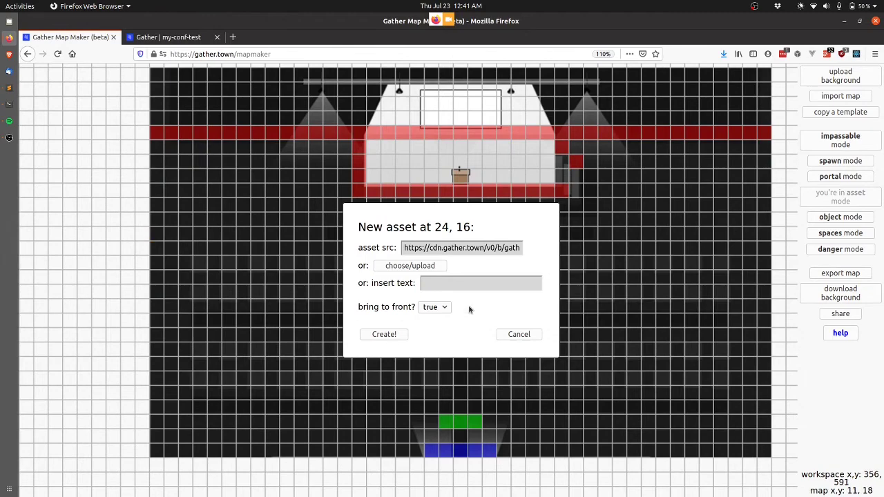
click(378, 336)
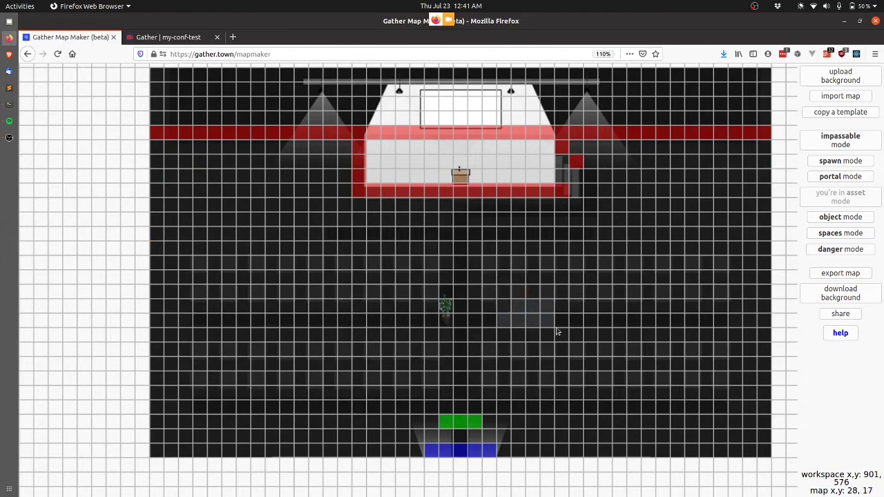
Replace the black door at map position 24, 16 with a light wooden chair asset from the recent assets
scroll(542, 321, up, 5)
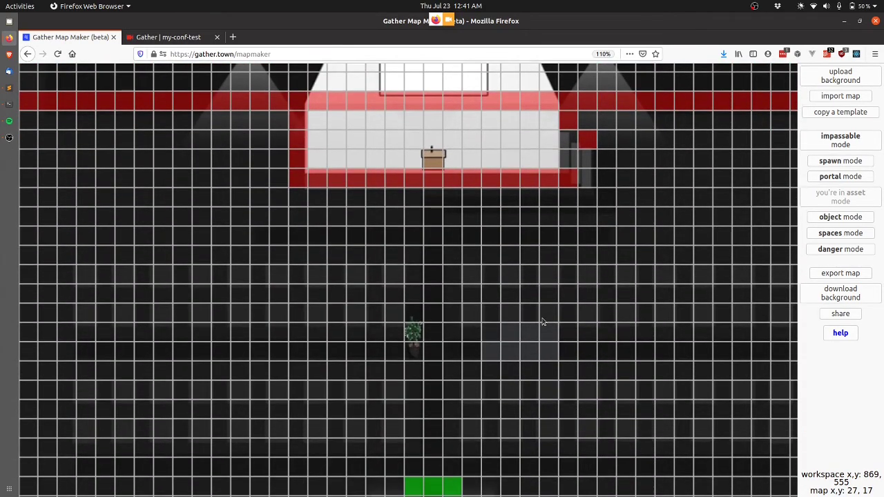
scroll(550, 381, down, 1)
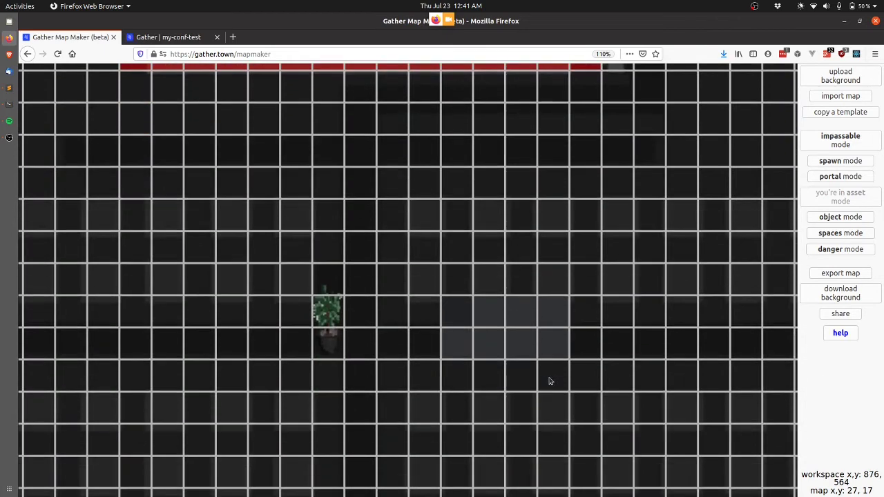
click(461, 312)
click(410, 266)
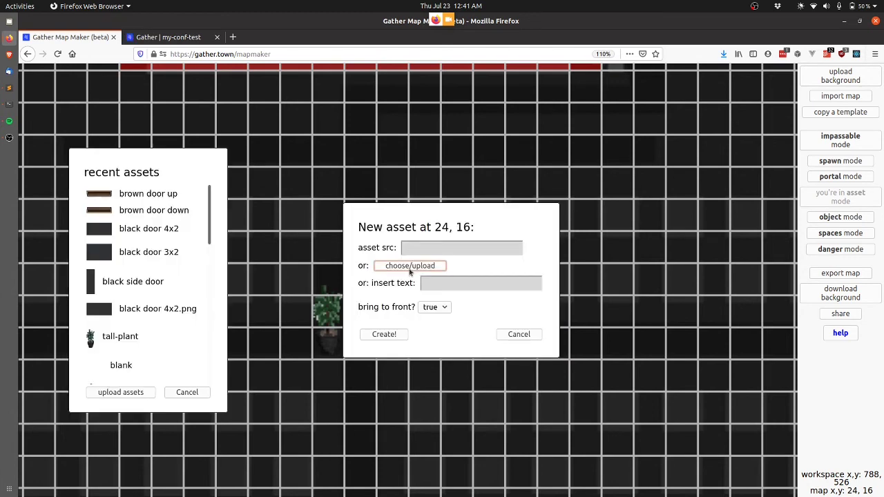
scroll(159, 346, down, 8)
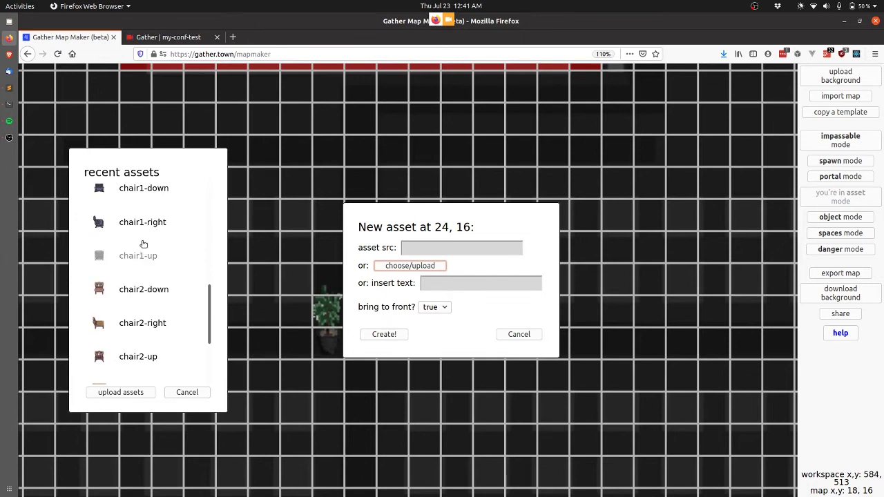
click(139, 301)
click(382, 337)
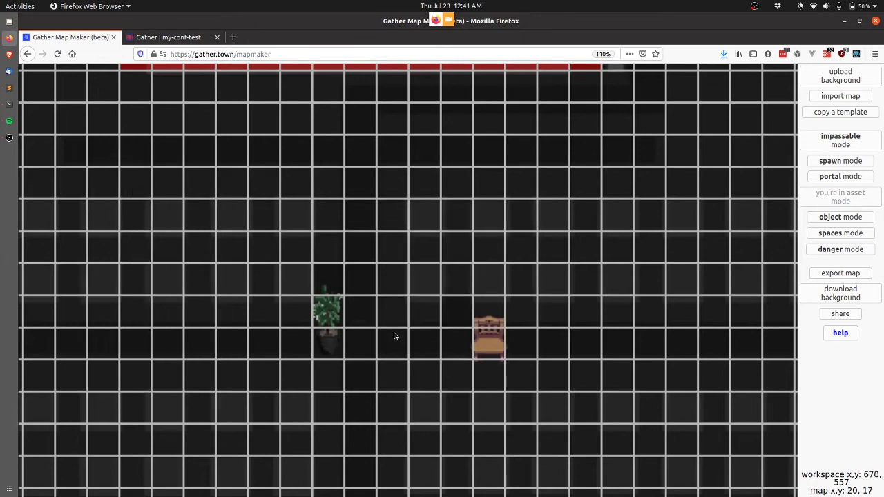
Export the edited map as an update to the existing my-conf-small-keynote map and dismiss the upload message
click(854, 274)
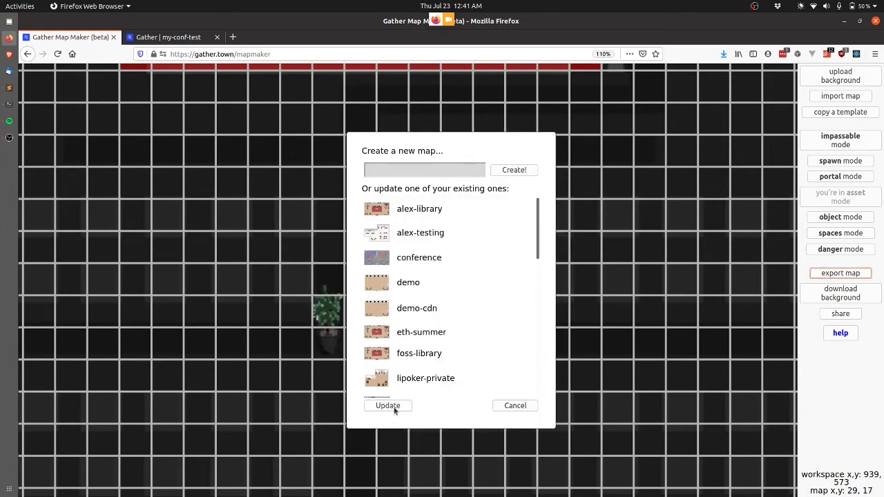
scroll(465, 339, down, 5)
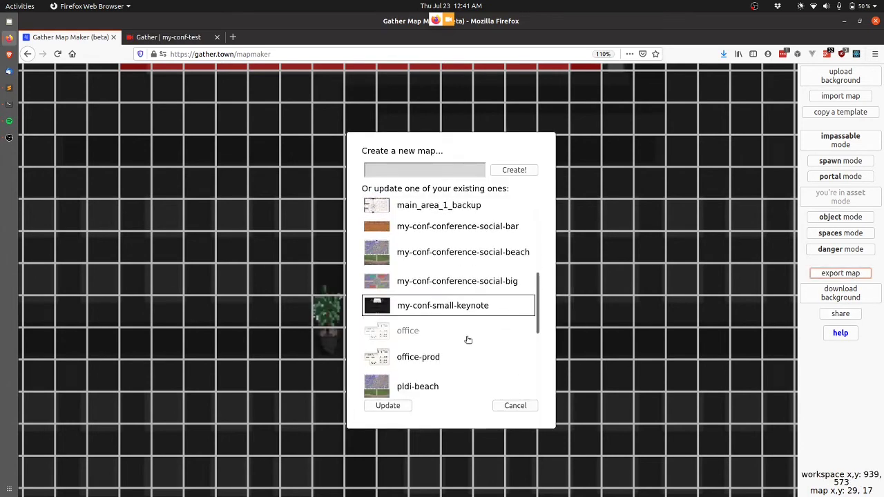
click(382, 406)
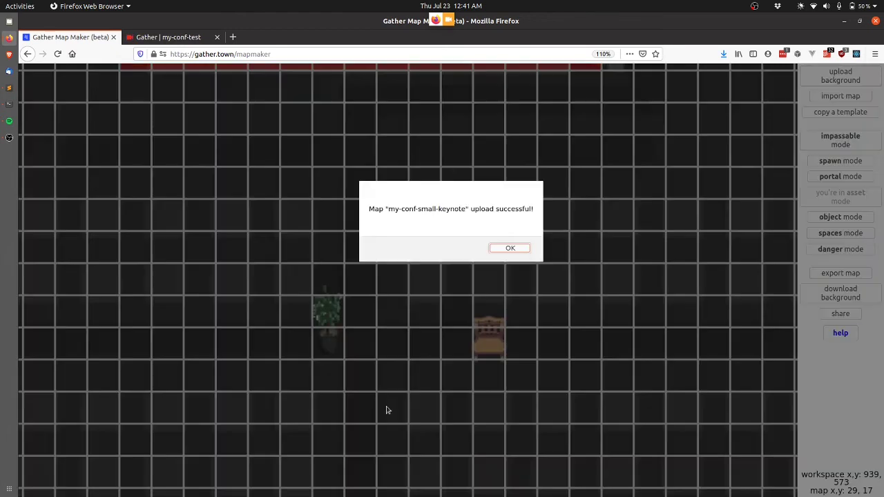
key(Return)
Switch to the my-conf-test space and walk the avatar from the lobby into the keynote room, up beside the wooden chair
key(ctrl+Tab)
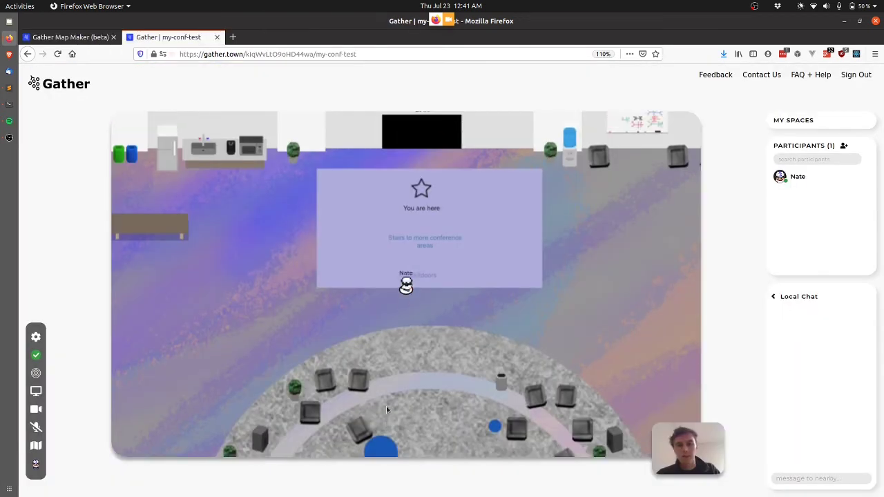
key(Up)
key(Up)
key(Up)
key(Up)
key(Up)
key(Up)
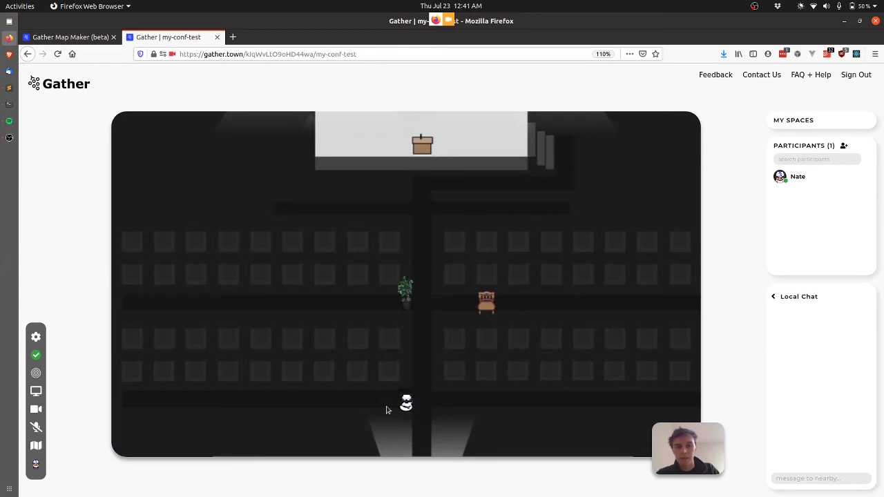
key(Up)
key(Up)
key(Right)
key(Right)
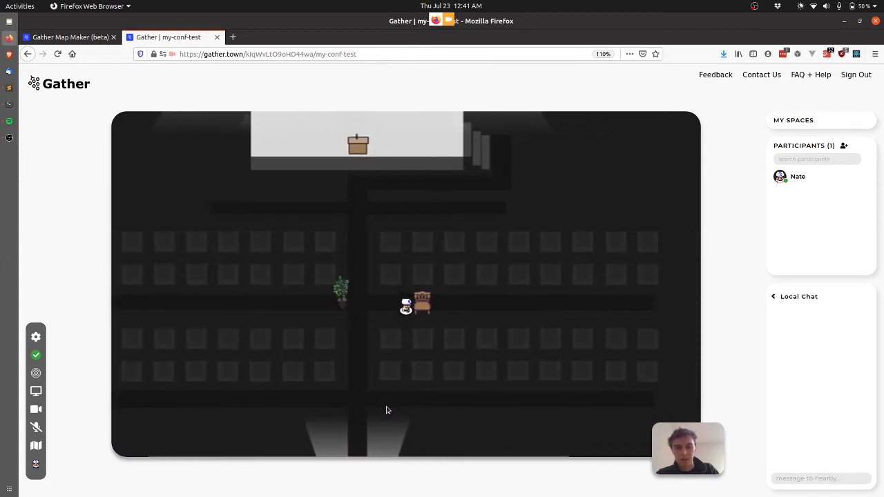
Walk the avatar from the wooden chair back to the center aisle and down toward the south entrance
key(Down)
key(Down)
key(Left)
key(Left)
key(Down)
key(Down)
key(Down)
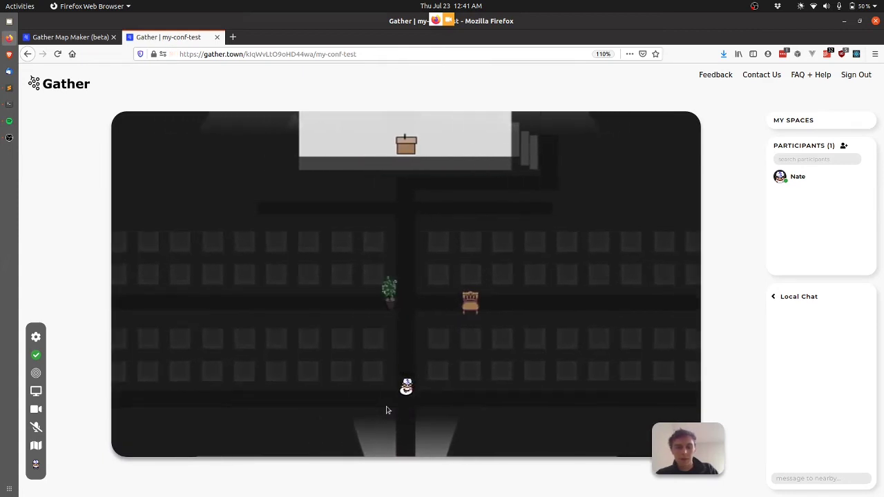
key(Down)
Return to the Map Maker and open the background upload's file chooser, cancelling it without picking a file
key(ctrl+Page_Up)
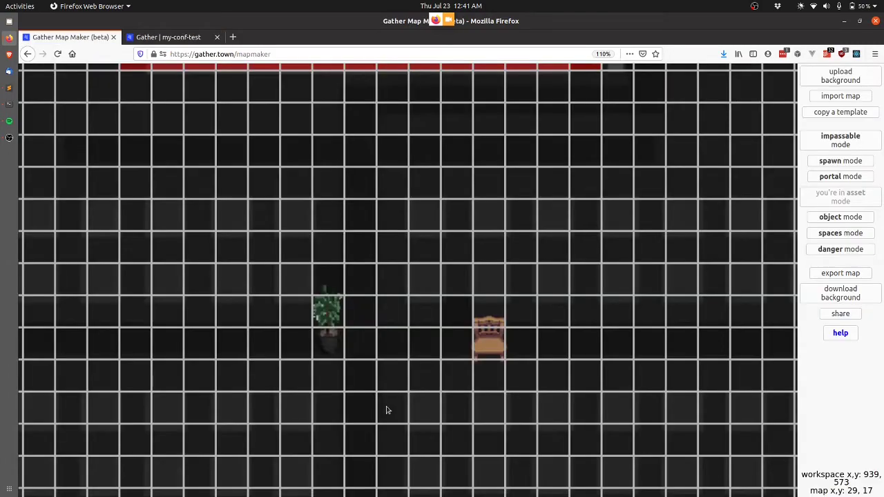
scroll(535, 335, down, 5)
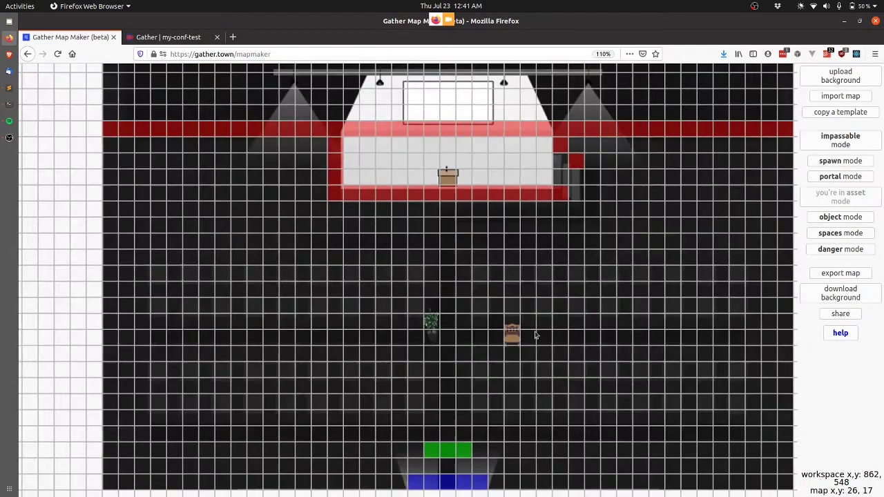
scroll(535, 335, up, 1)
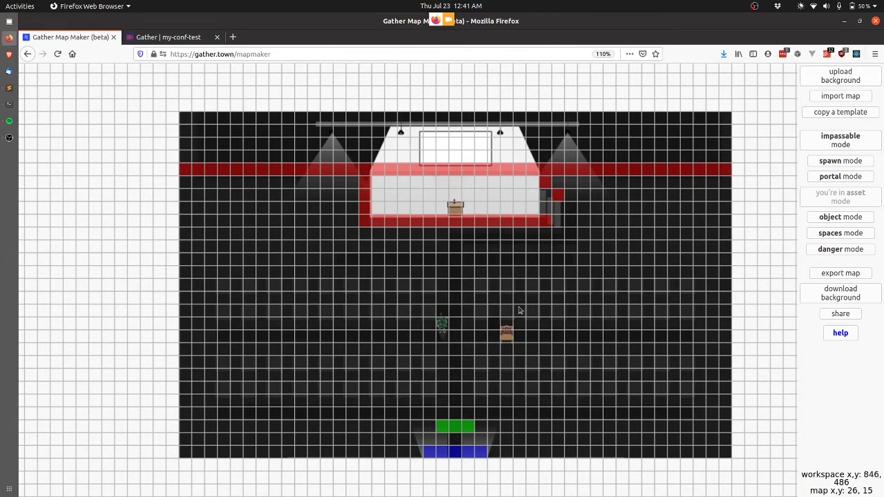
click(849, 82)
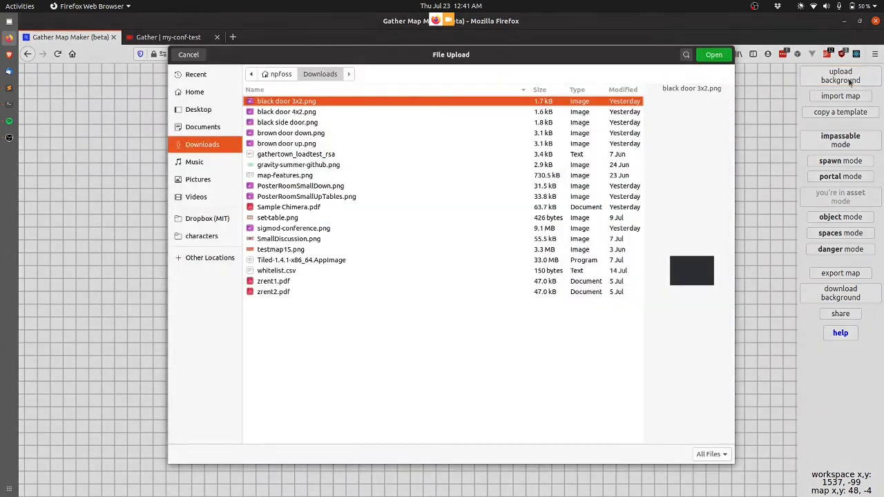
key(Escape)
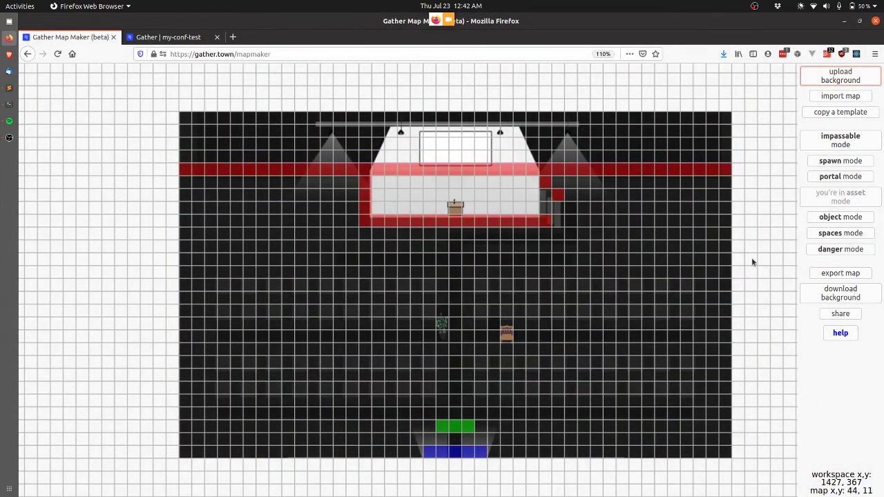
Reload the Map Maker for a fresh map, upload SmallDiscussion.png from Downloads as the background, and dismiss the intro help
key(ctrl+r)
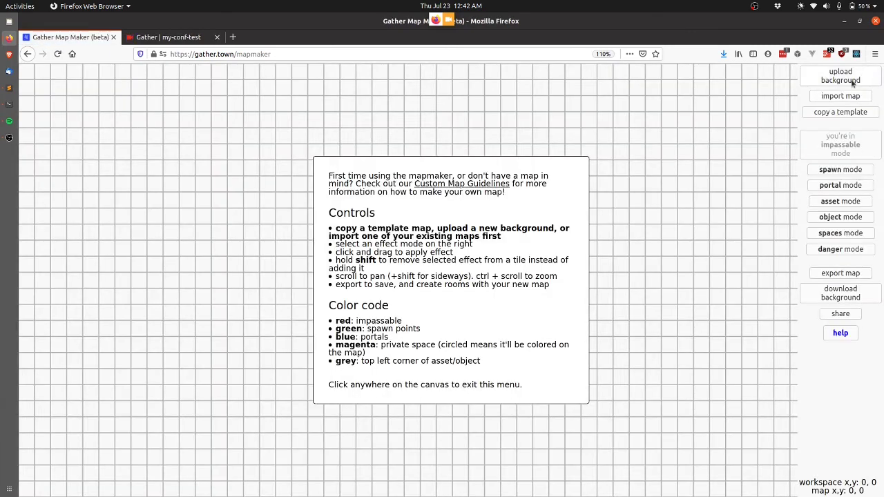
click(854, 81)
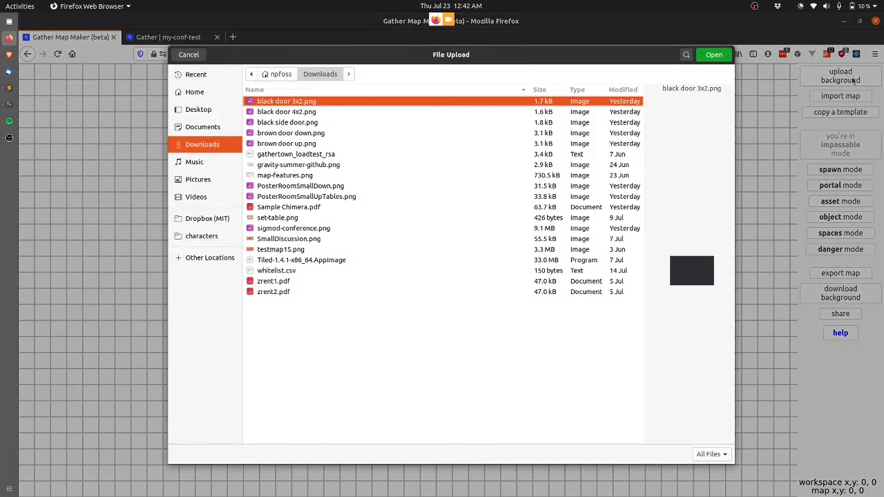
click(301, 242)
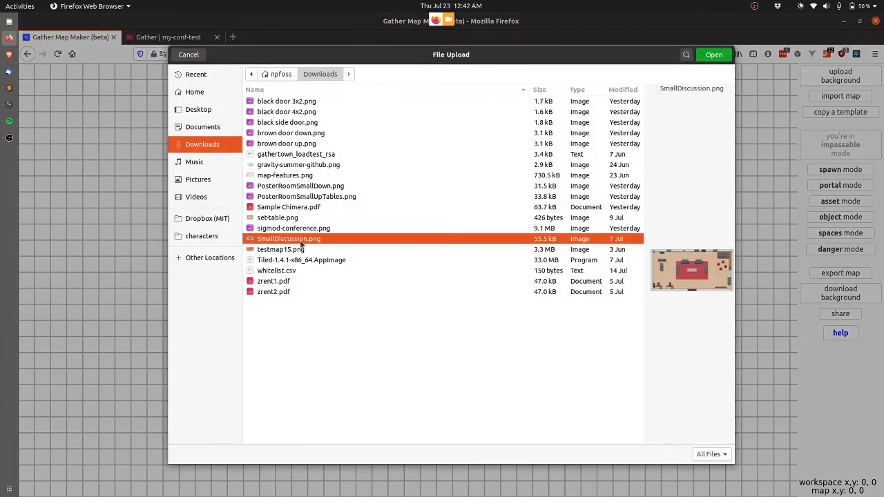
double_click(301, 242)
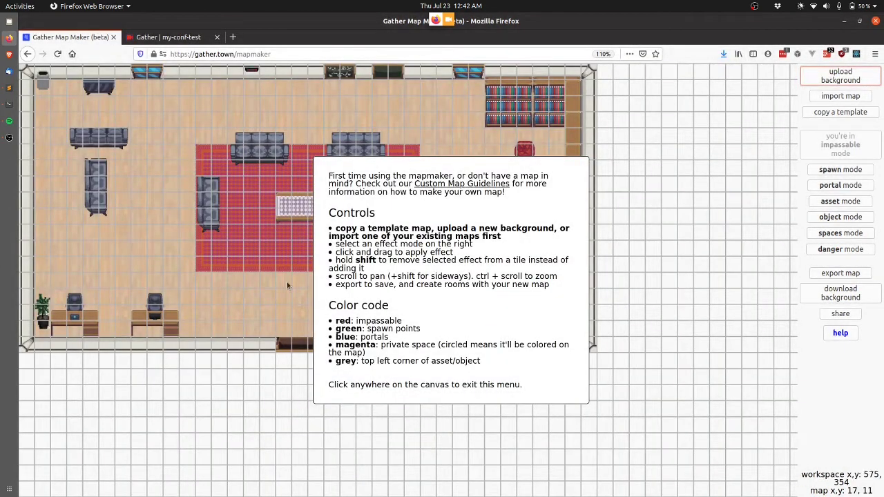
click(248, 286)
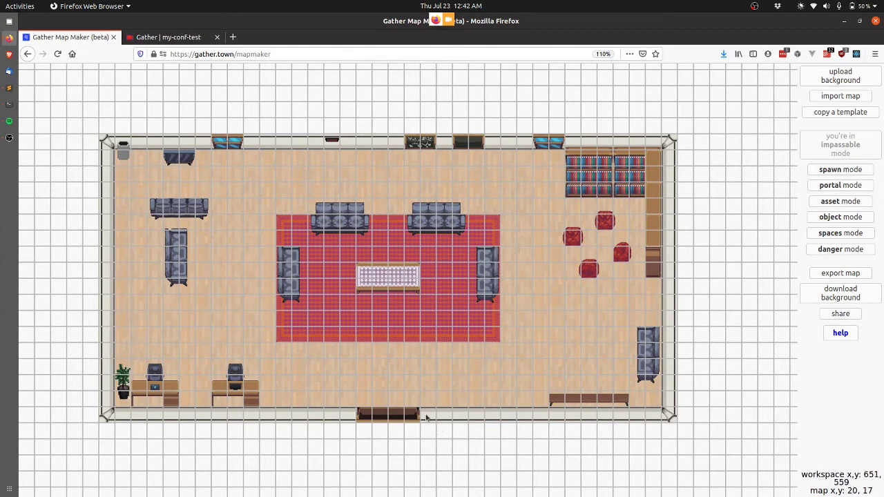
Mark the room's outer walls, the corner plant and the bin impassable, and clear the stray impassable tiles below the south wall and the bin
mouse_move(426, 418)
mouse_down()
mouse_move(642, 419)
mouse_move(669, 326)
mouse_move(669, 166)
mouse_move(660, 141)
mouse_move(111, 145)
mouse_move(108, 409)
mouse_move(131, 417)
mouse_move(330, 417)
mouse_move(249, 416)
mouse_up()
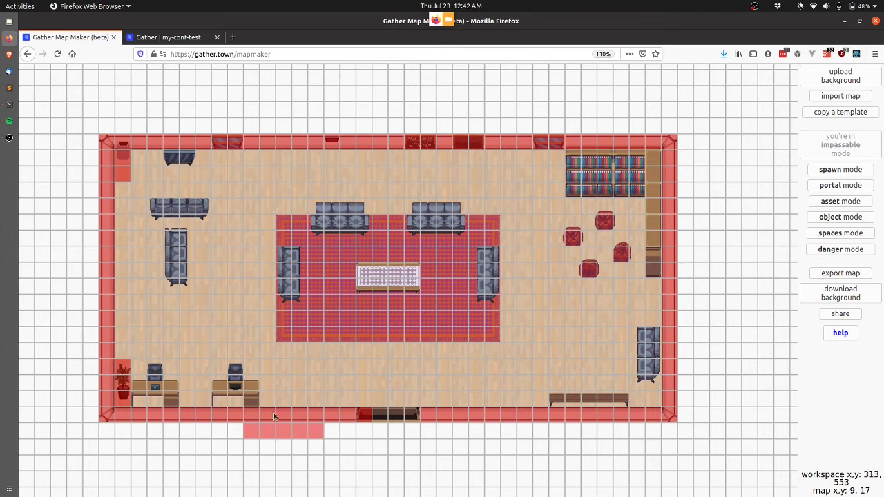
drag(321, 437, 242, 434)
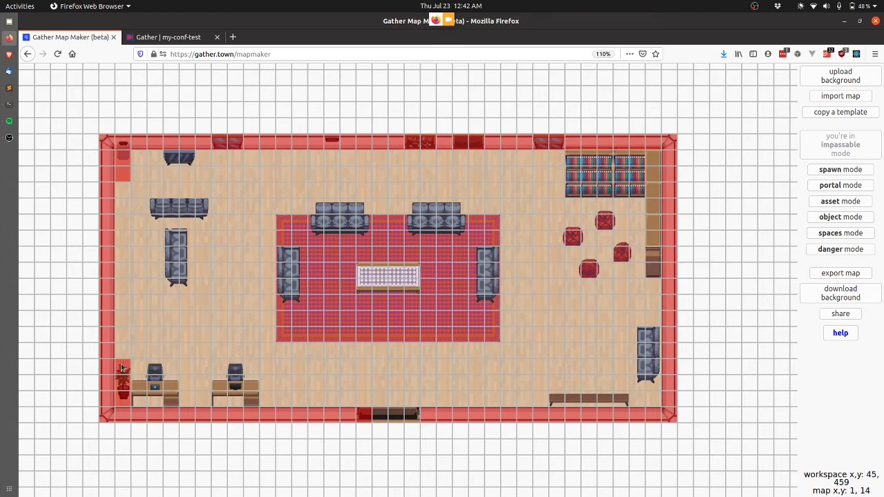
click(122, 171)
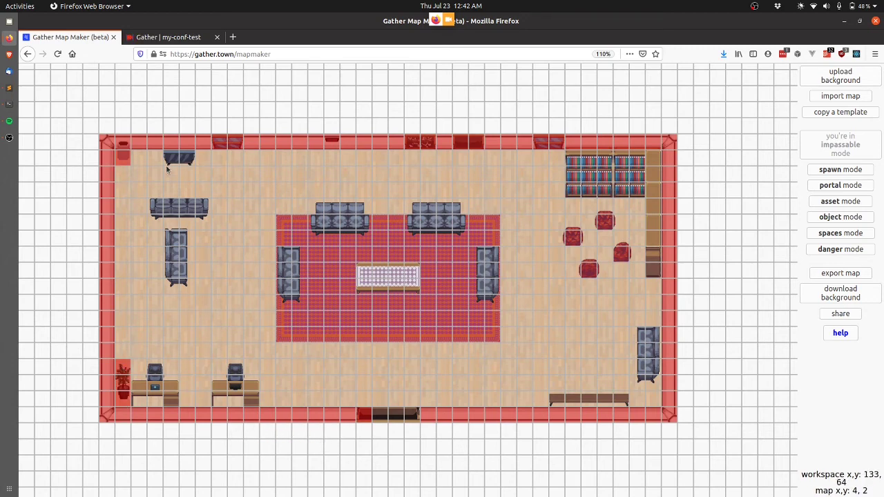
Mark the dark furniture piece on the north wall, the outer bookshelf tiles and the shelving along the east wall impassable
drag(173, 155, 196, 159)
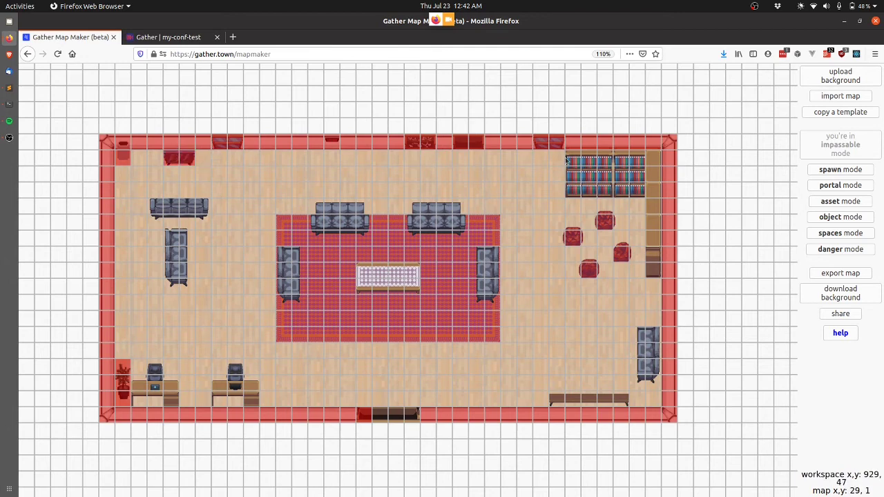
mouse_move(566, 159)
mouse_down()
mouse_move(573, 190)
mouse_move(639, 190)
mouse_move(654, 236)
mouse_up()
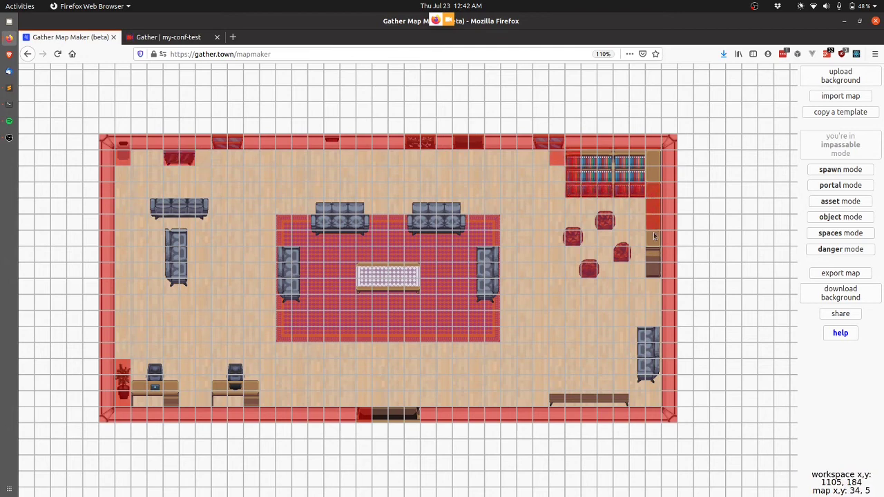
click(657, 267)
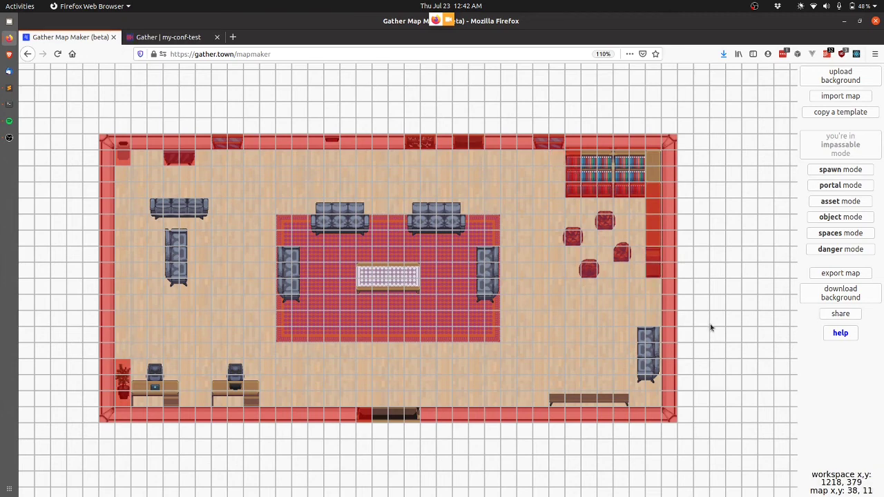
Add a spawn point on each side of the red rug, and make the rest of the south doorway impassable
click(848, 171)
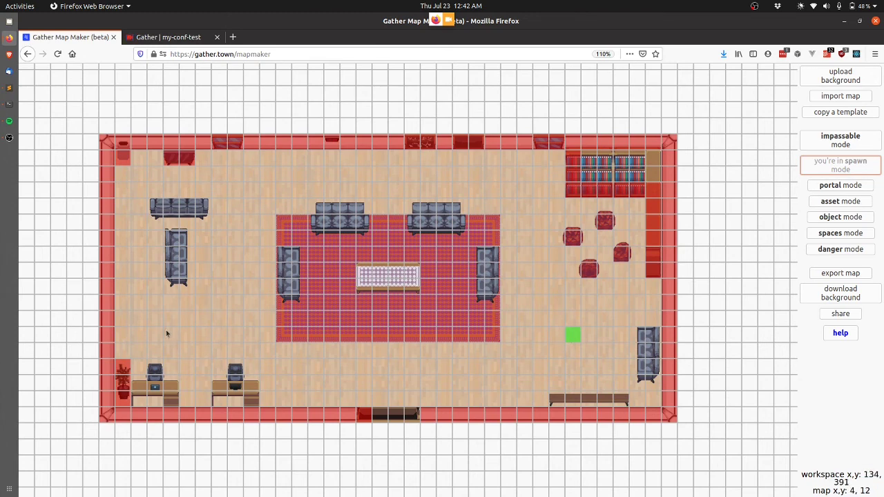
click(197, 335)
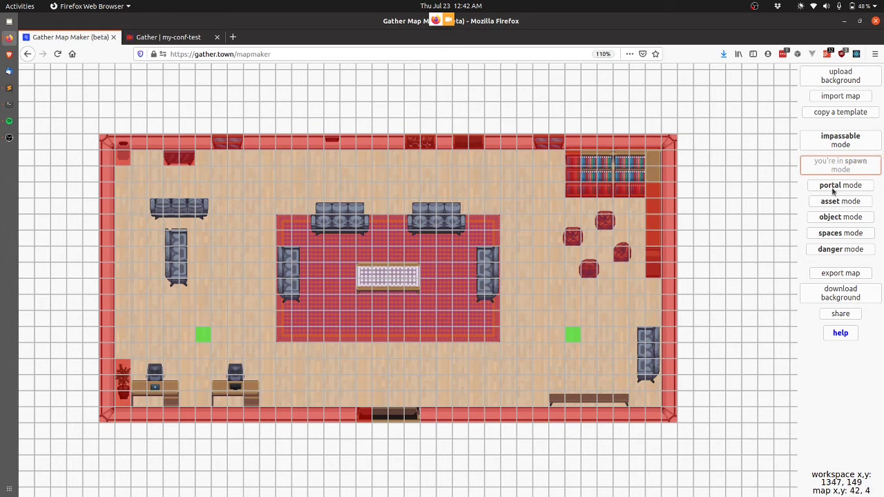
click(845, 145)
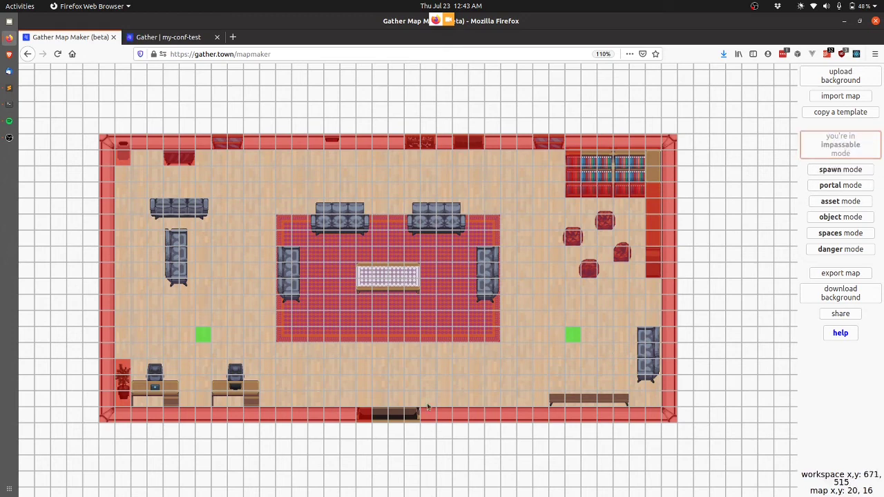
drag(419, 417, 371, 418)
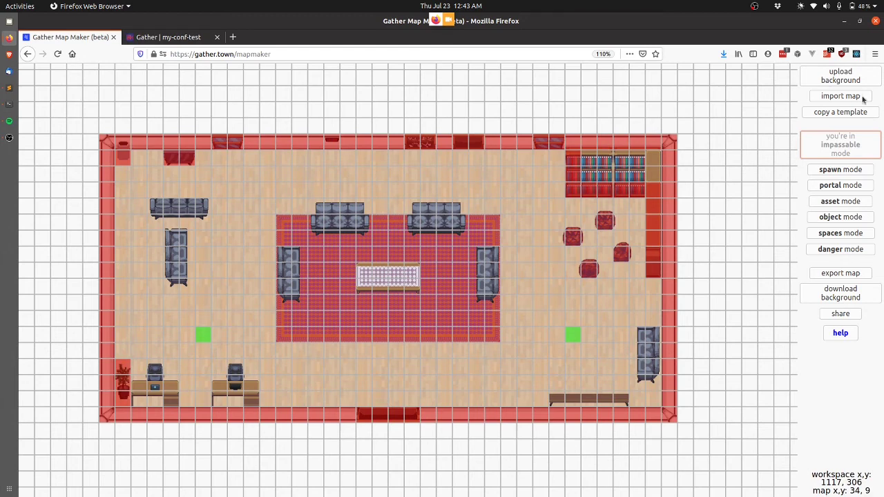
click(840, 201)
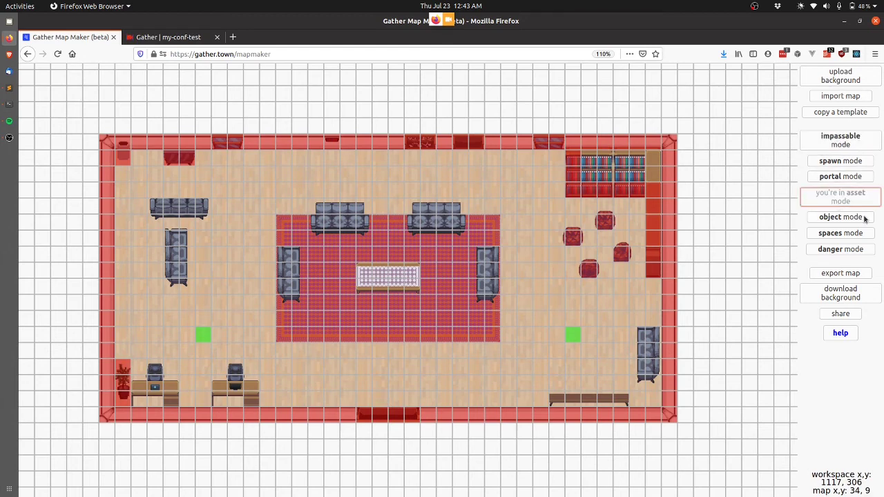
click(856, 217)
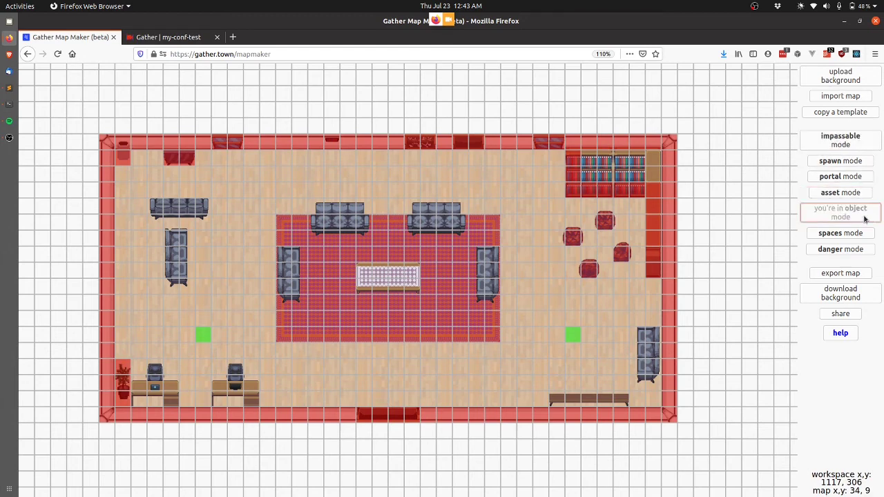
click(588, 352)
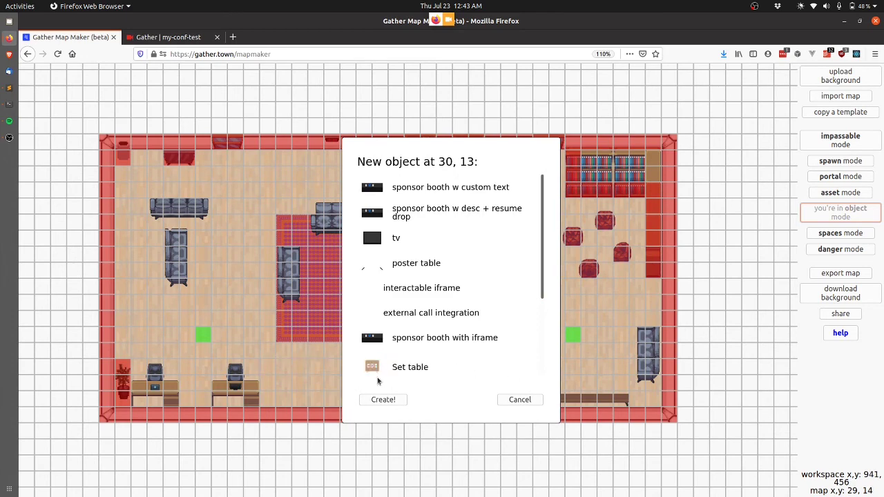
click(414, 368)
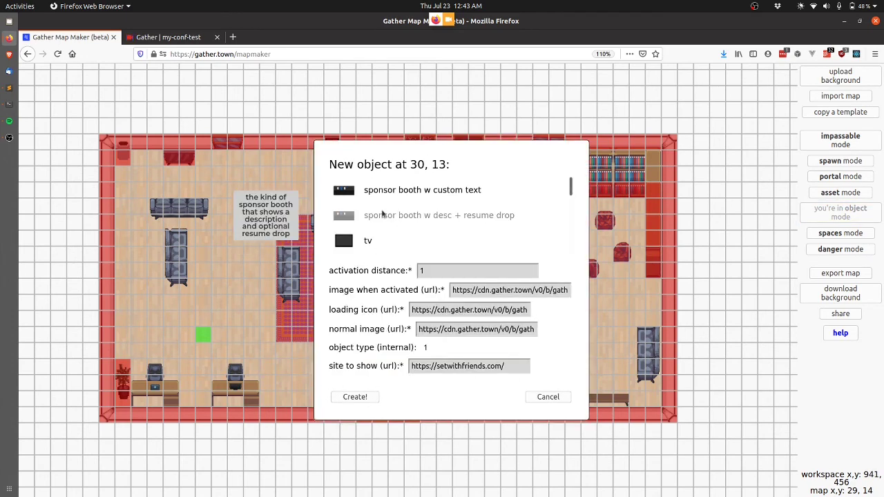
scroll(382, 213, down, 5)
scroll(382, 213, up, 5)
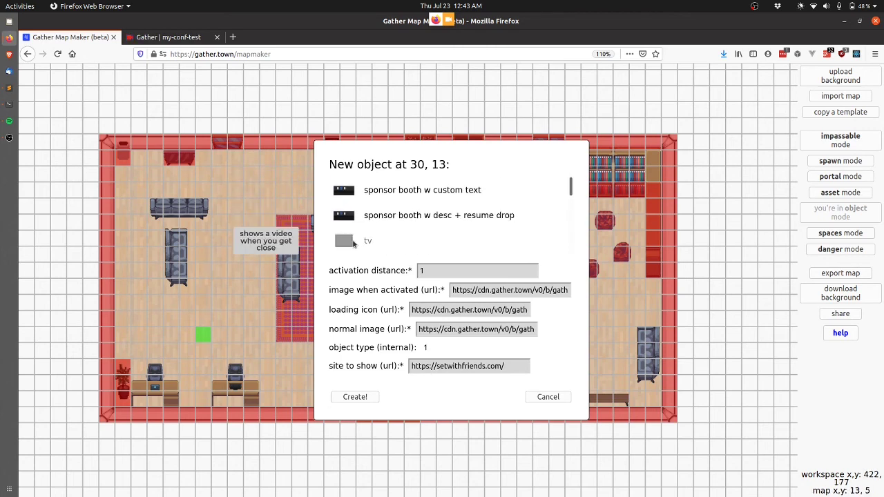
scroll(354, 242, down, 3)
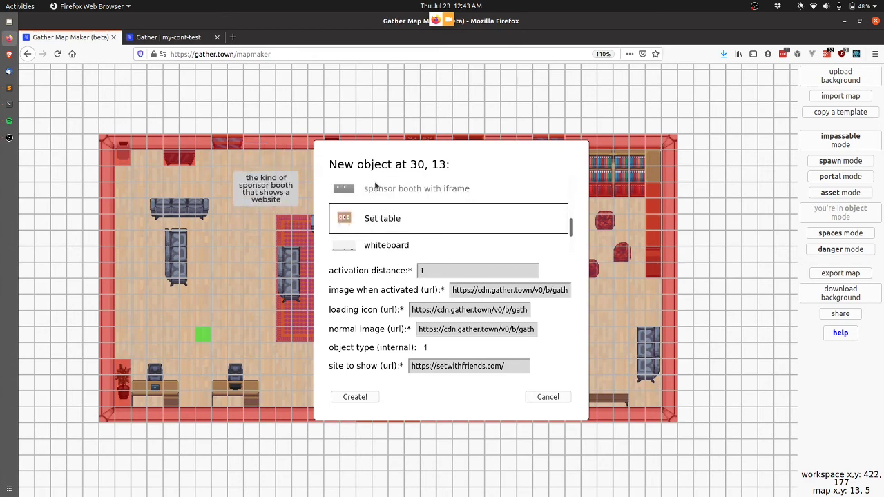
click(352, 399)
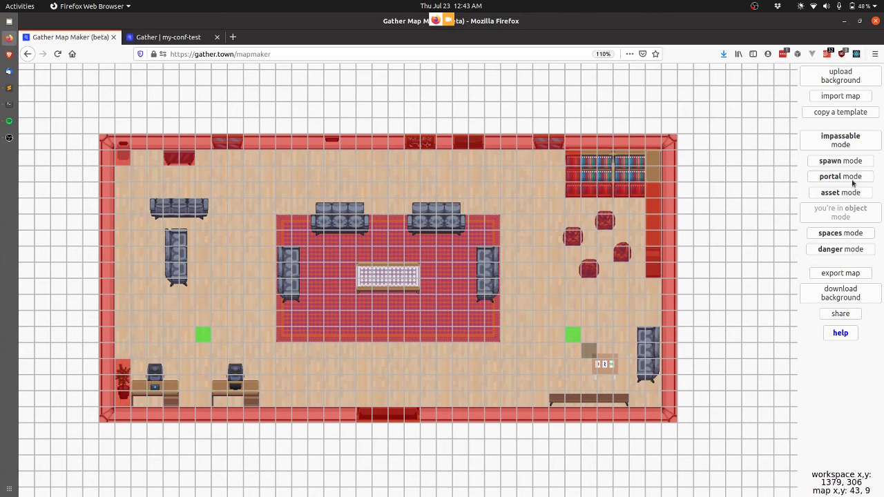
Place a tall-plant asset at 12, 1 with bring to front true, and mark the table in the middle of the rug impassable
click(845, 192)
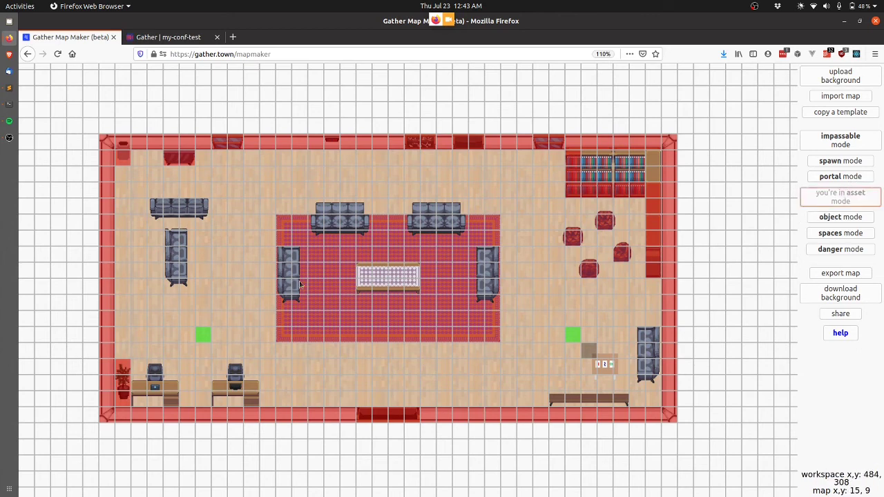
click(300, 158)
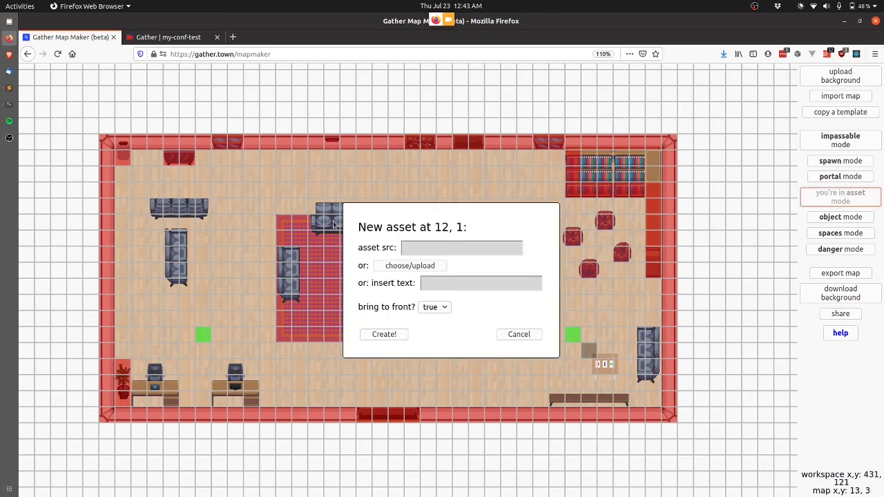
click(401, 266)
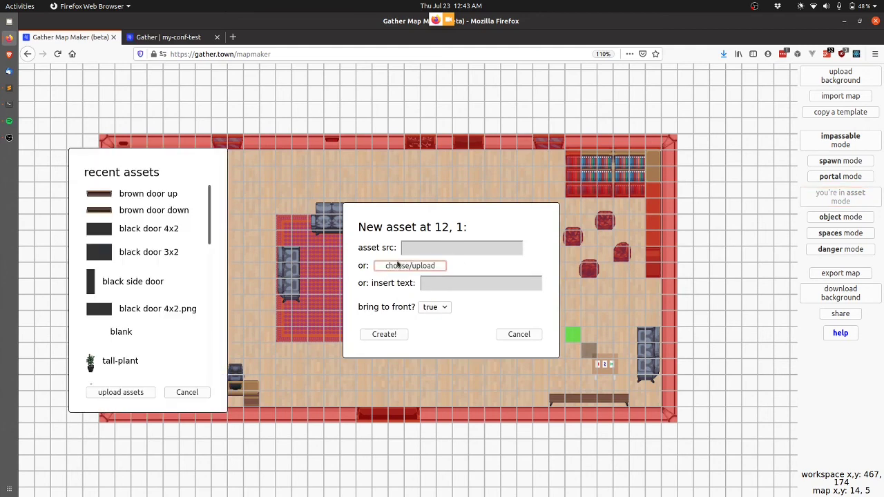
click(121, 361)
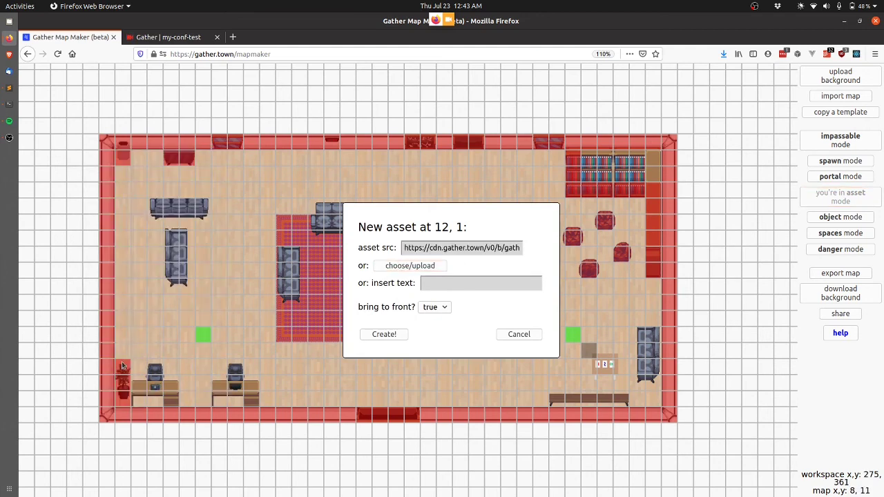
click(387, 334)
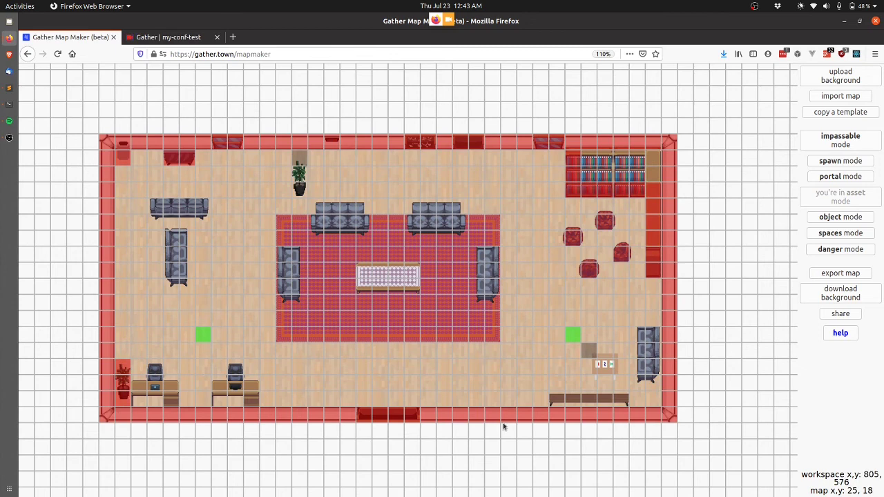
click(843, 145)
mouse_move(366, 275)
mouse_down()
mouse_move(406, 275)
mouse_move(367, 287)
mouse_up()
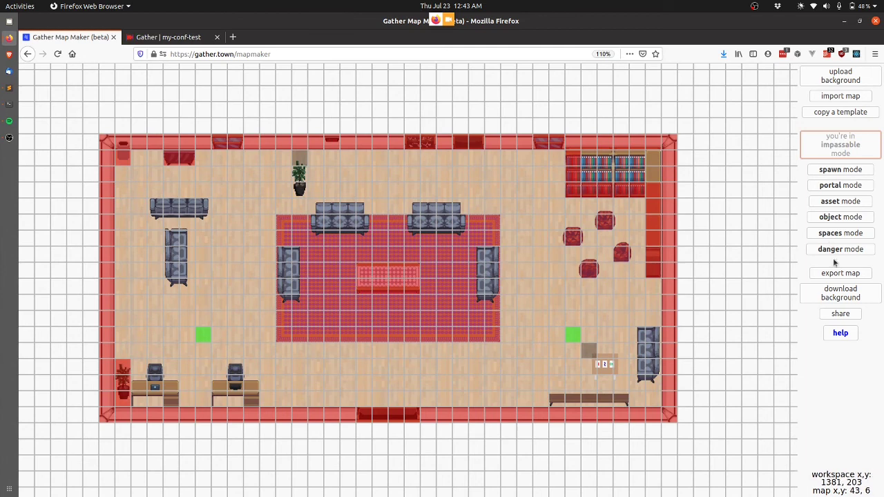
Export the map as a new map named library-map prefixed with the owner's possessive first name, and dismiss the upload message
click(859, 273)
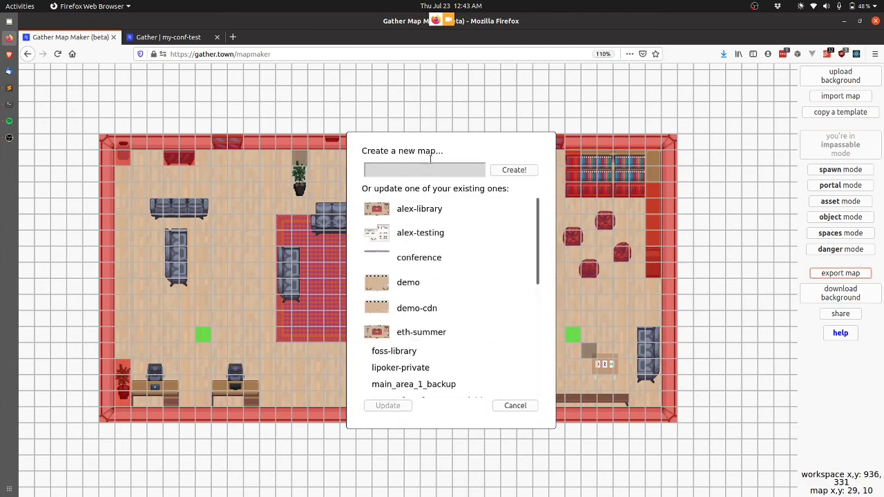
click(428, 171)
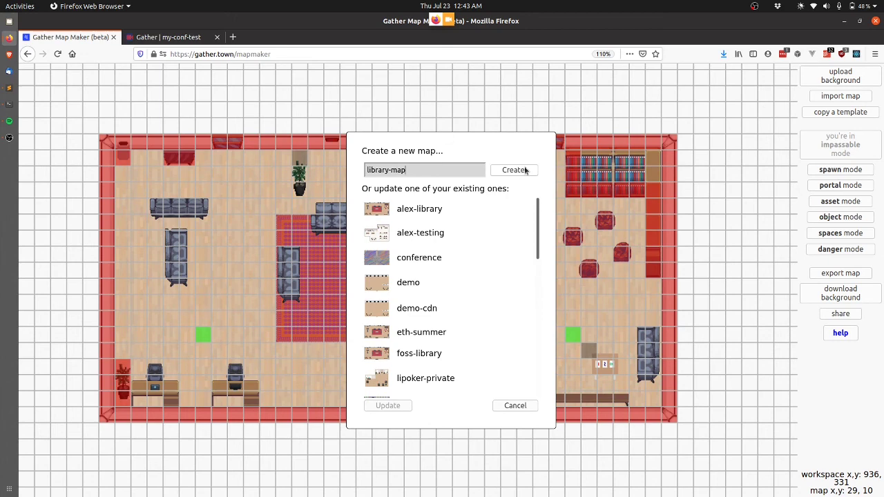
text(nates-)
click(514, 170)
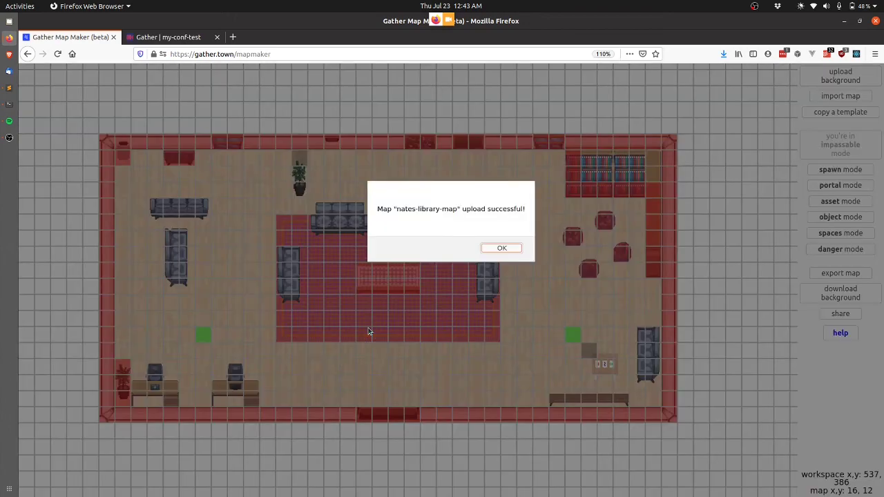
key(Return)
Open gather.town in a new tab and start a private space with the space name library
key(ctrl+t)
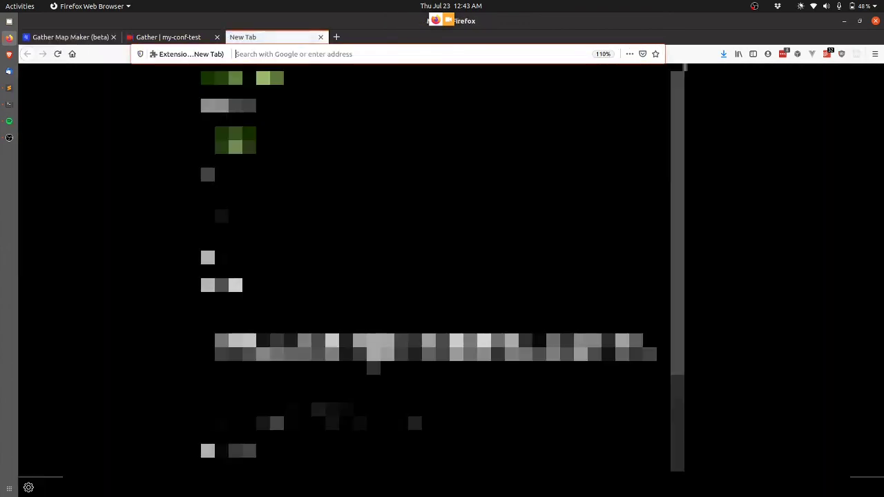
text(gather.town)
key(Return)
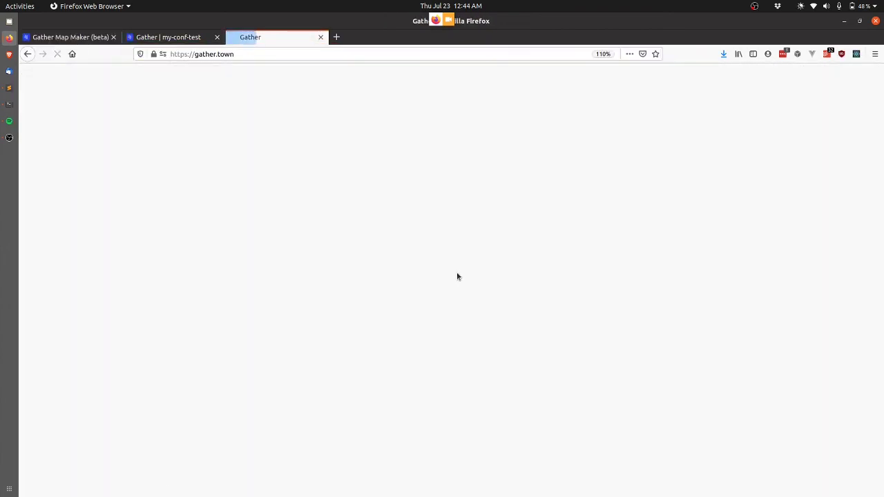
click(456, 389)
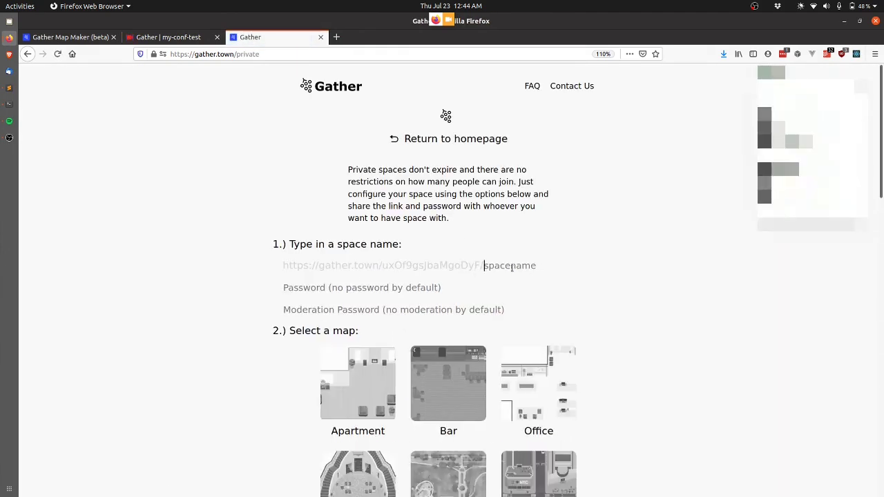
click(486, 265)
text(library)
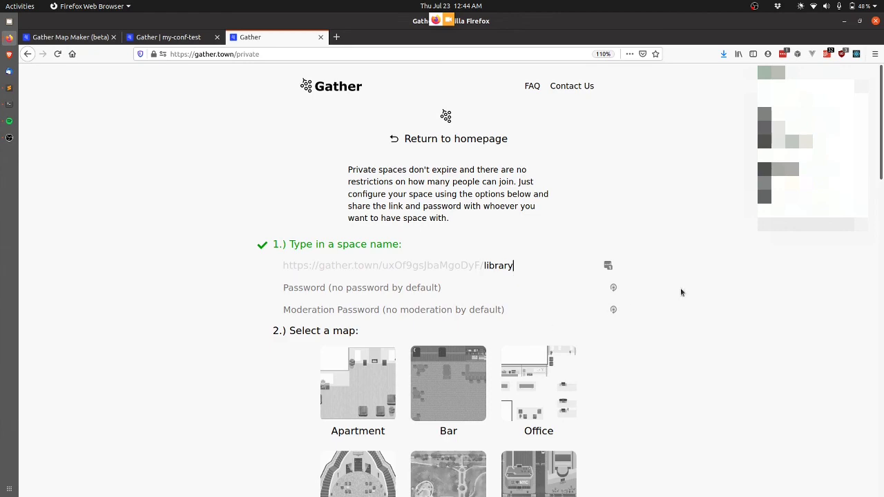
Choose the newly exported library-map from the custom maps and create the private space with it
scroll(680, 292, down, 8)
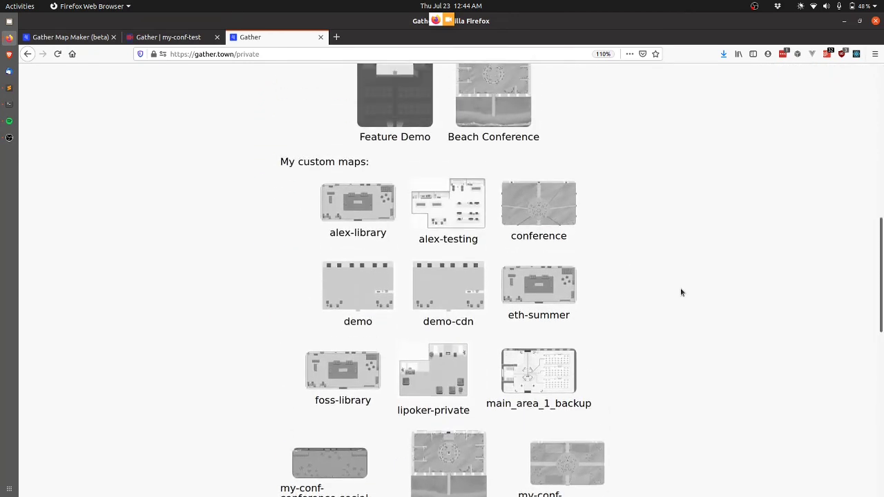
scroll(681, 292, up, 1)
scroll(671, 332, down, 5)
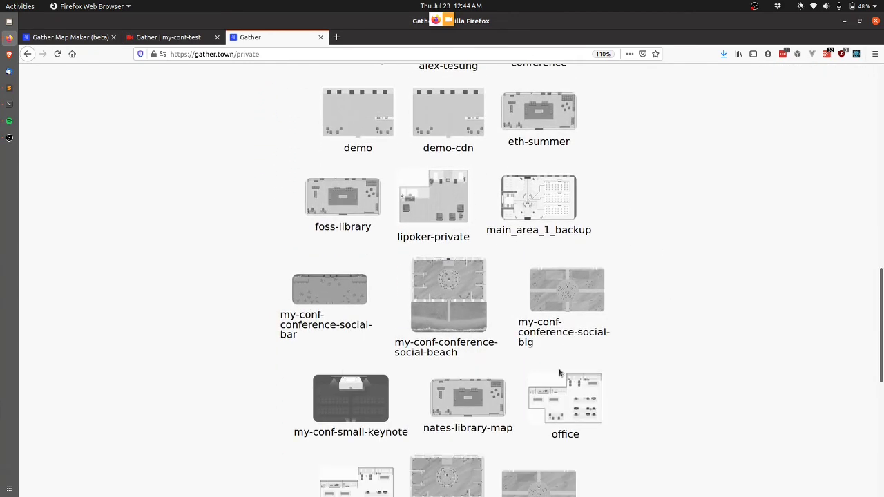
click(472, 409)
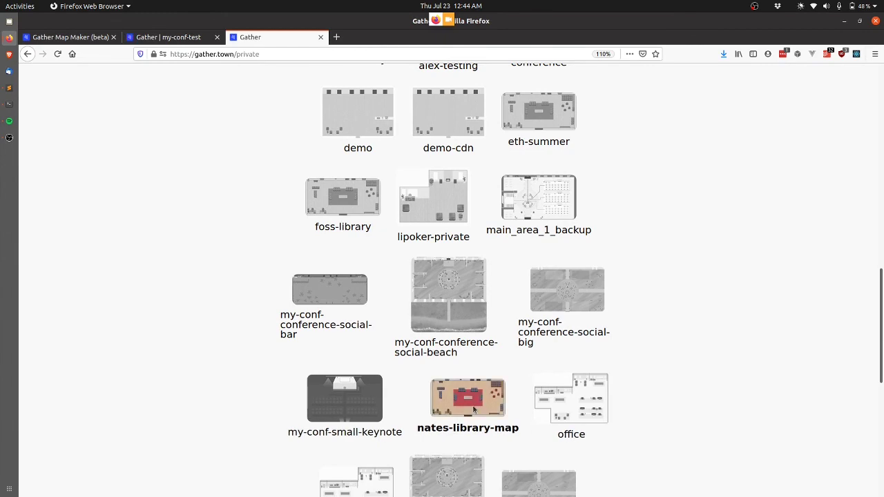
scroll(473, 409, down, 10)
click(448, 388)
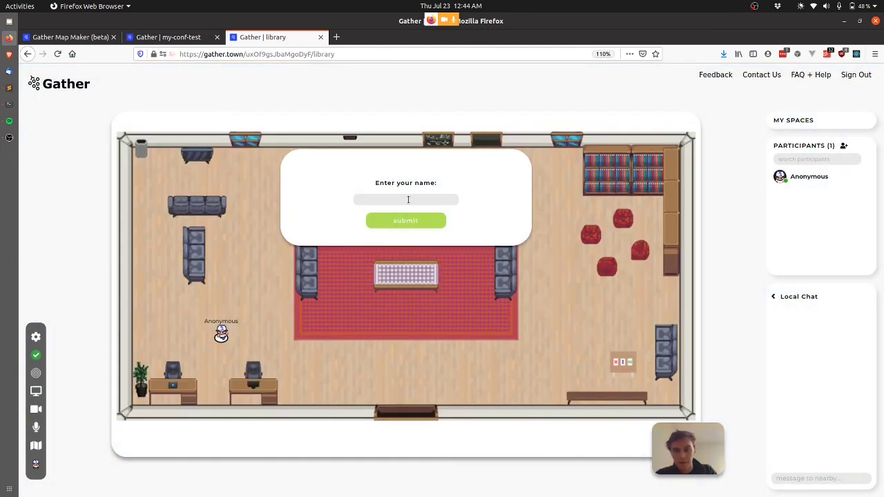
Enter the participant's first name and submit it to join the library space
click(408, 198)
text(Nate)
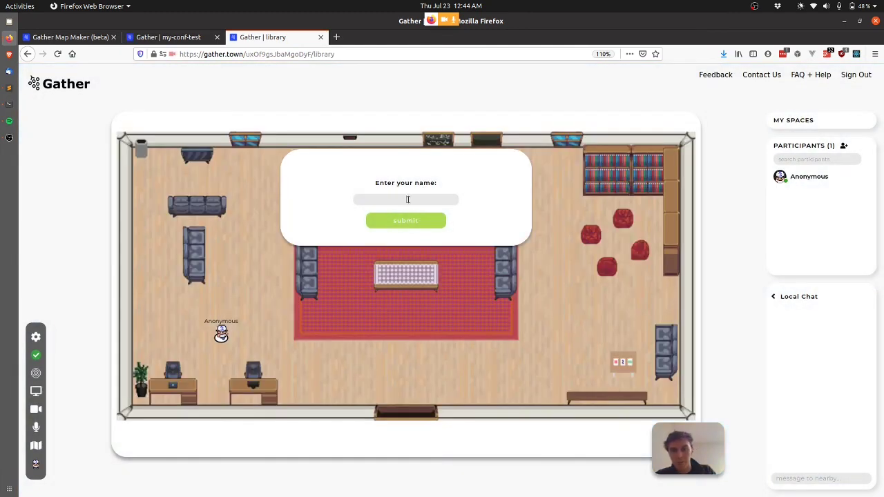
key(Return)
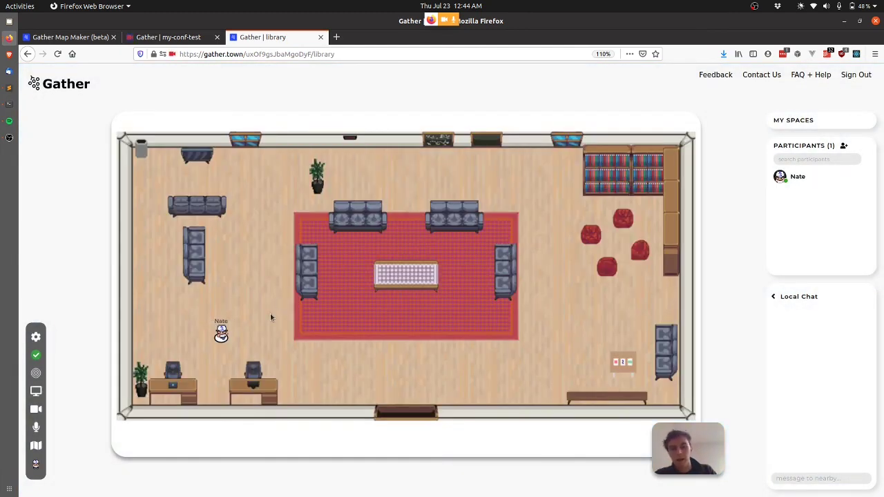
Walk the avatar onto the rug and around the central table to test its impassable tiles
key(Down)
key(Down)
key(Down)
key(Up)
key(Up)
key(Up)
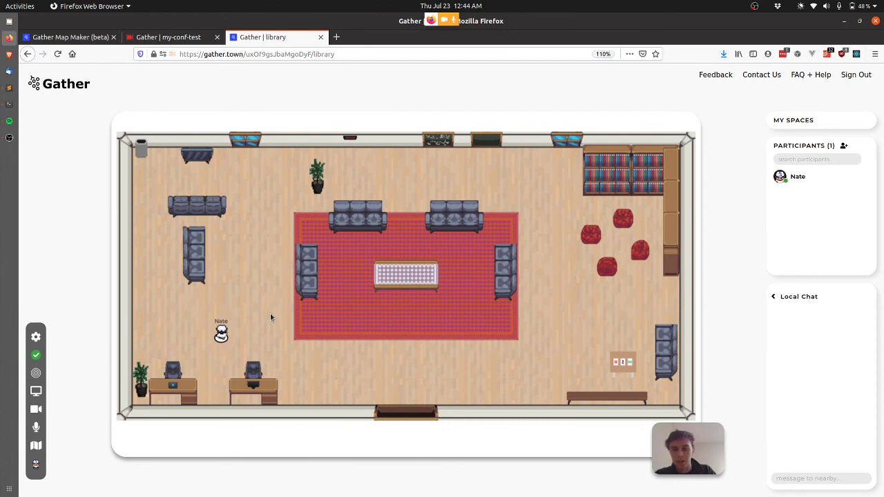
key(Right)
key(Right)
key(Right)
key(Right)
key(Right)
key(Right)
key(Right)
key(Right)
key(Right)
key(Right)
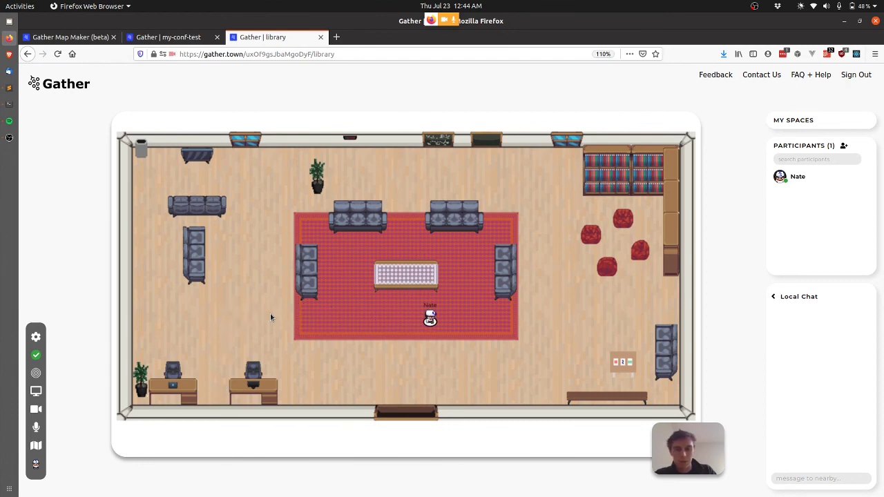
key(Up)
key(Left)
key(Left)
key(Left)
key(Left)
key(Up)
key(Up)
key(Down)
key(Down)
key(Down)
key(Down)
key(Down)
key(Down)
key(Down)
key(Down)
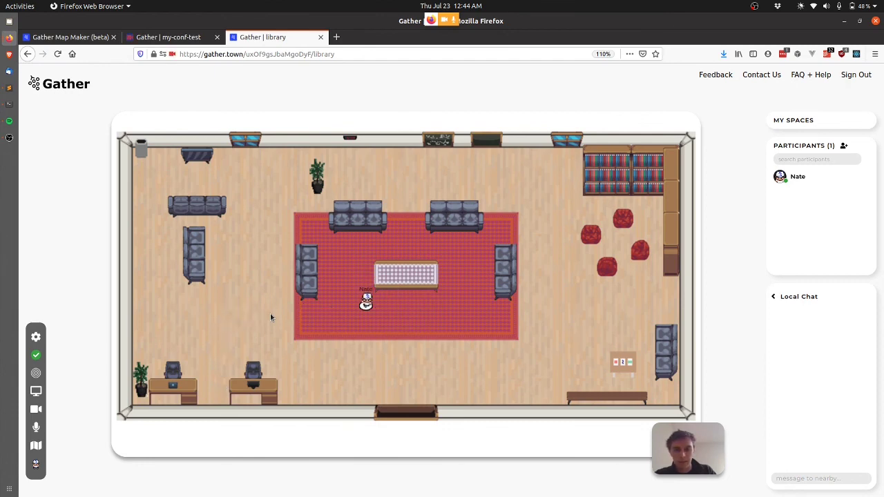
Walk the avatar to the Set table near the southeast couch and test its embedded game, closing it again
key(Right)
key(Right)
key(Right)
key(Right)
key(Right)
key(Right)
key(Right)
key(Right)
key(Right)
key(Right)
key(Right)
key(Right)
key(Right)
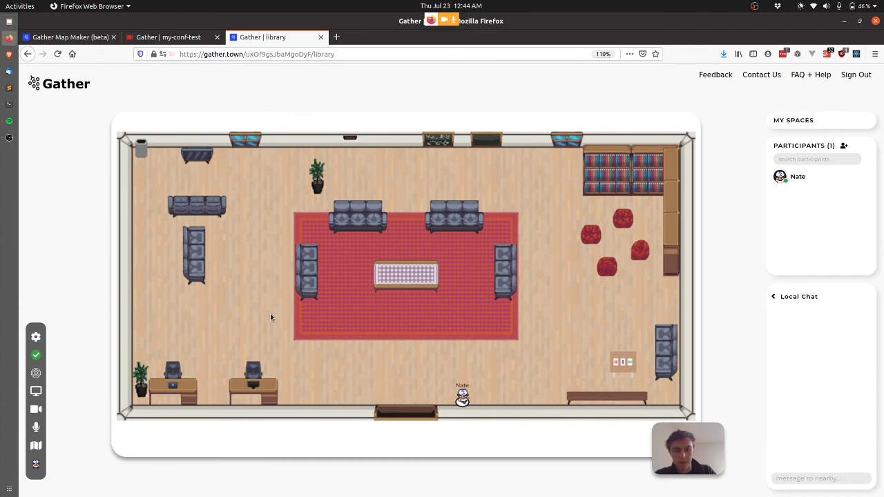
key(Up)
key(Up)
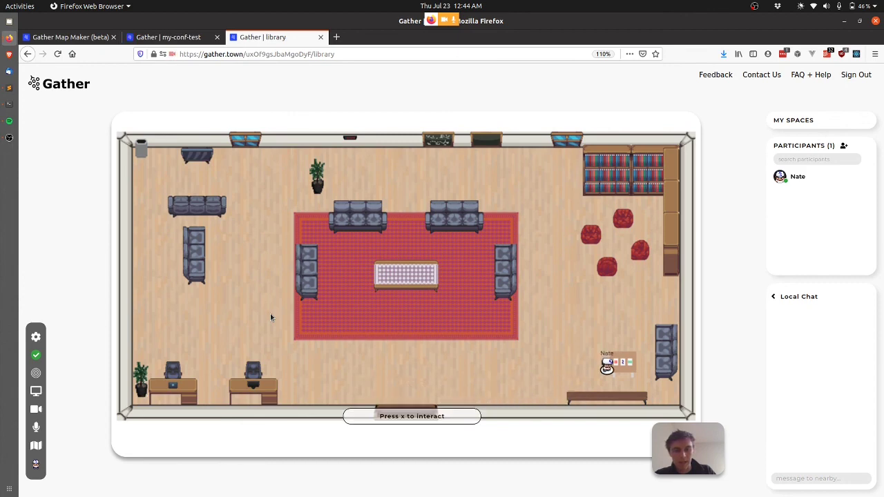
key(x)
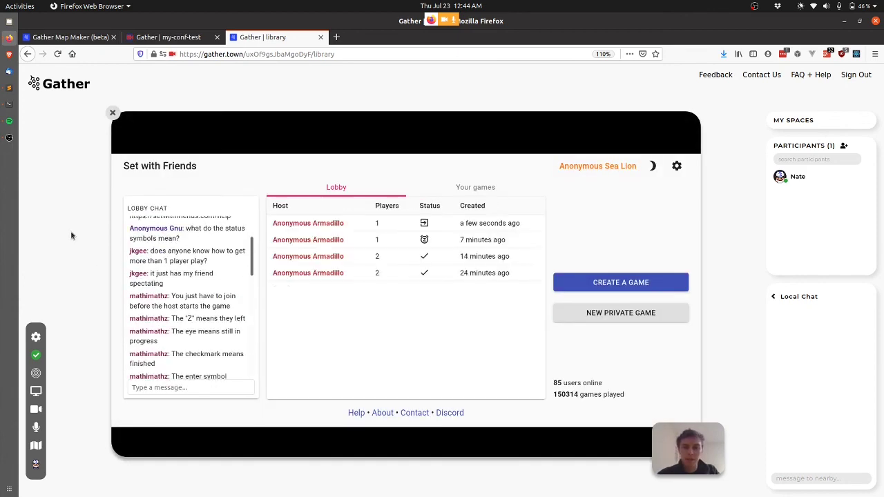
key(Escape)
Walk the avatar back onto the rug beside the central table, and close the library space to return to the map maker
key(Up)
key(Up)
key(Up)
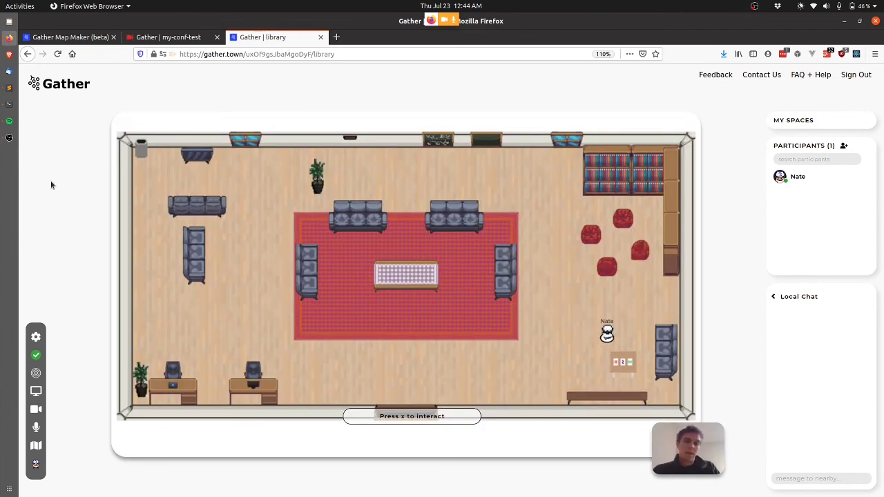
key(Left)
key(Left)
key(Left)
key(Left)
key(Left)
key(Left)
key(Left)
key(Left)
key(Left)
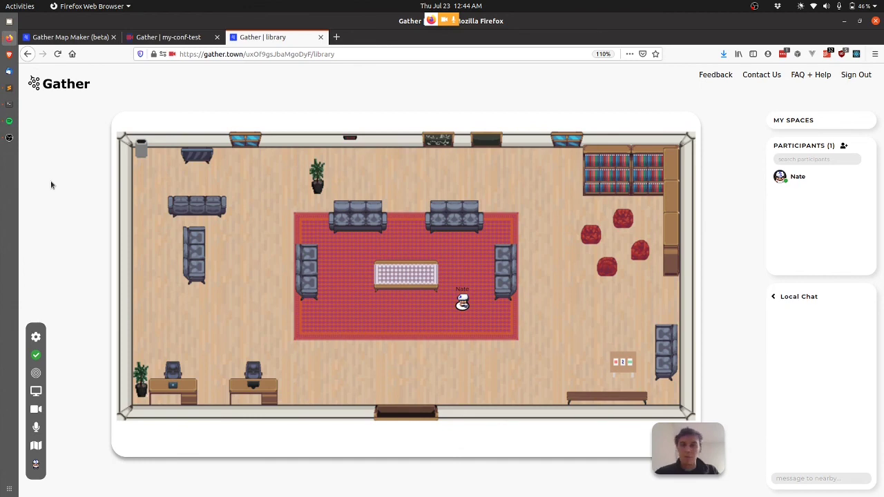
key(ctrl+w)
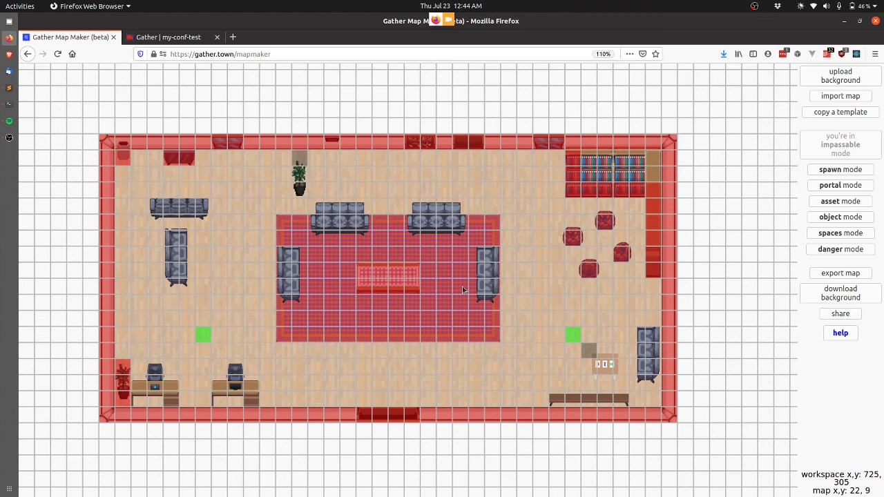
key(alt+Tab)
key(alt+Tab)
key(alt+Tab)
key(alt+Tab)
key(alt+Tab)
key(alt+Tab)
key(alt+Tab)
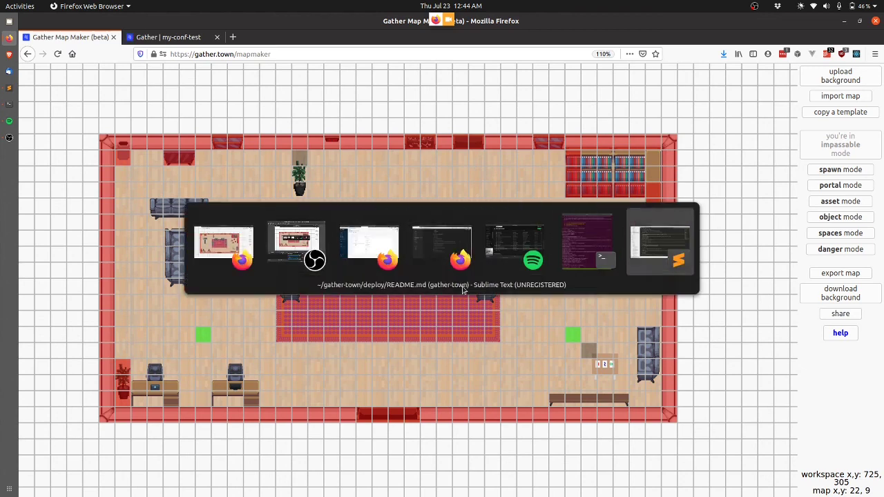